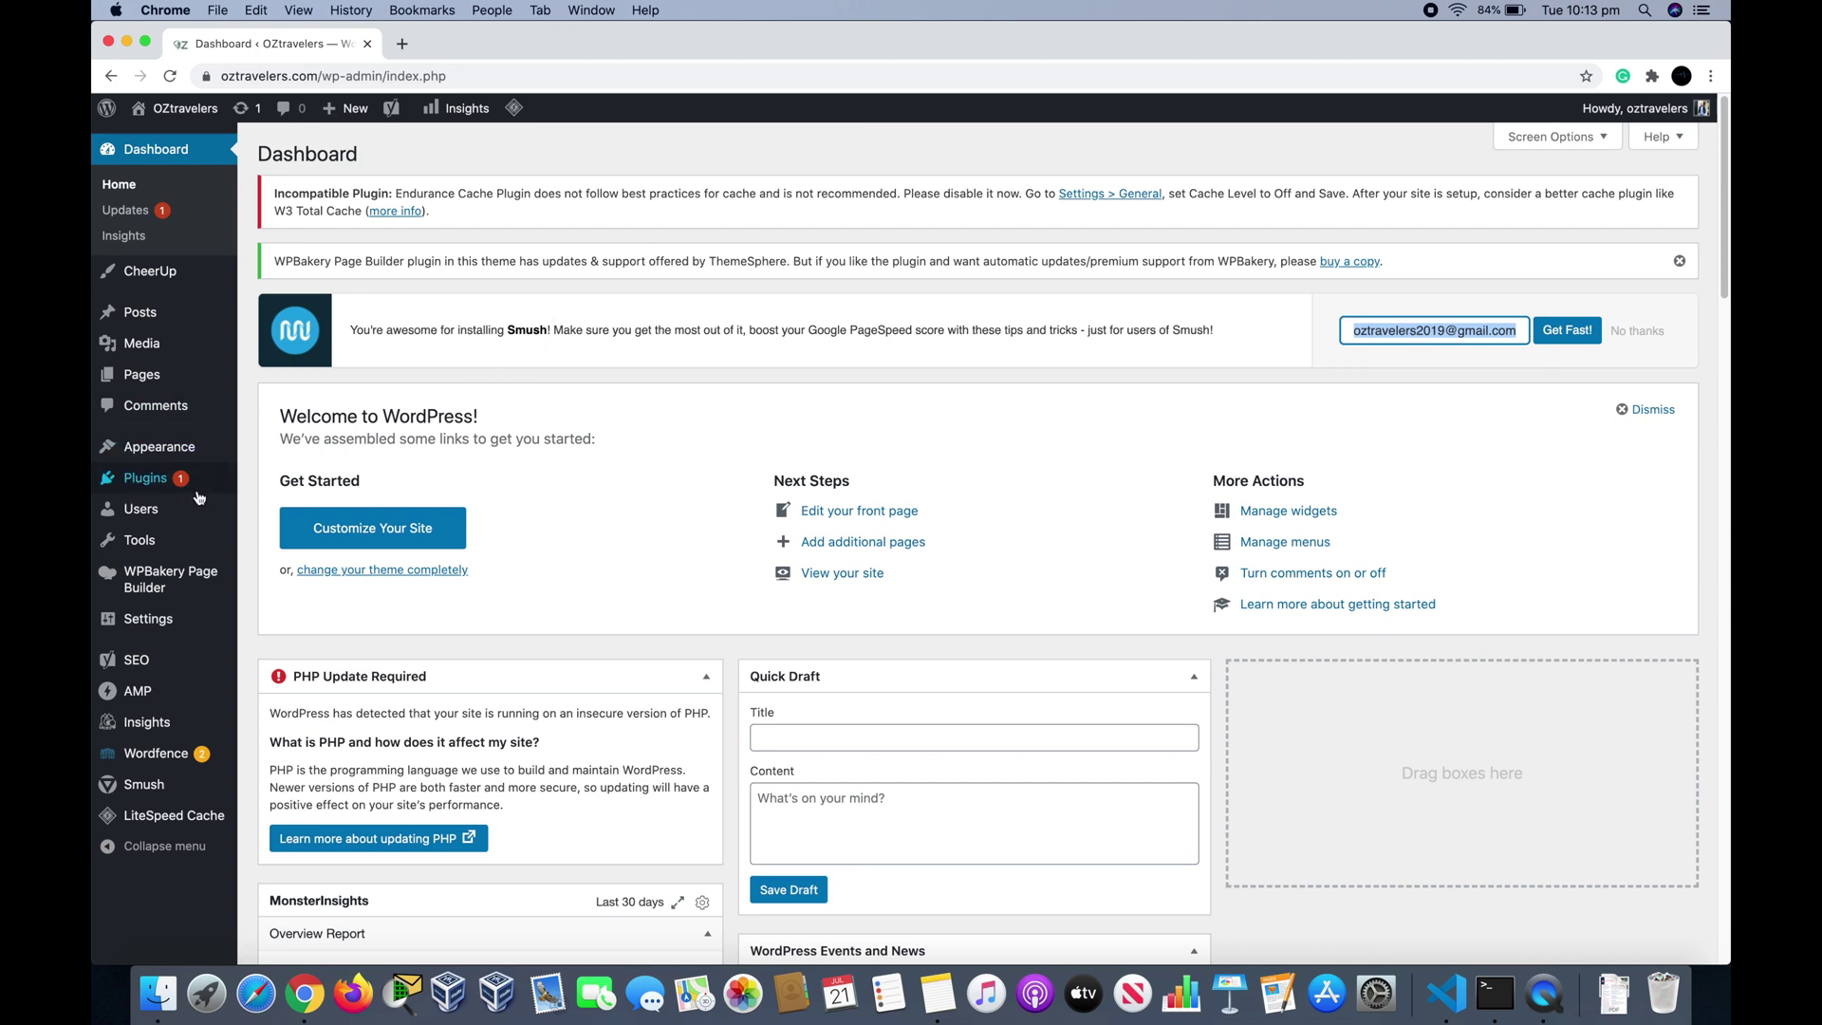
Step: Search the plugin directory for 'contact form', then install and activate Contact Form 7
mouse_move(169, 489)
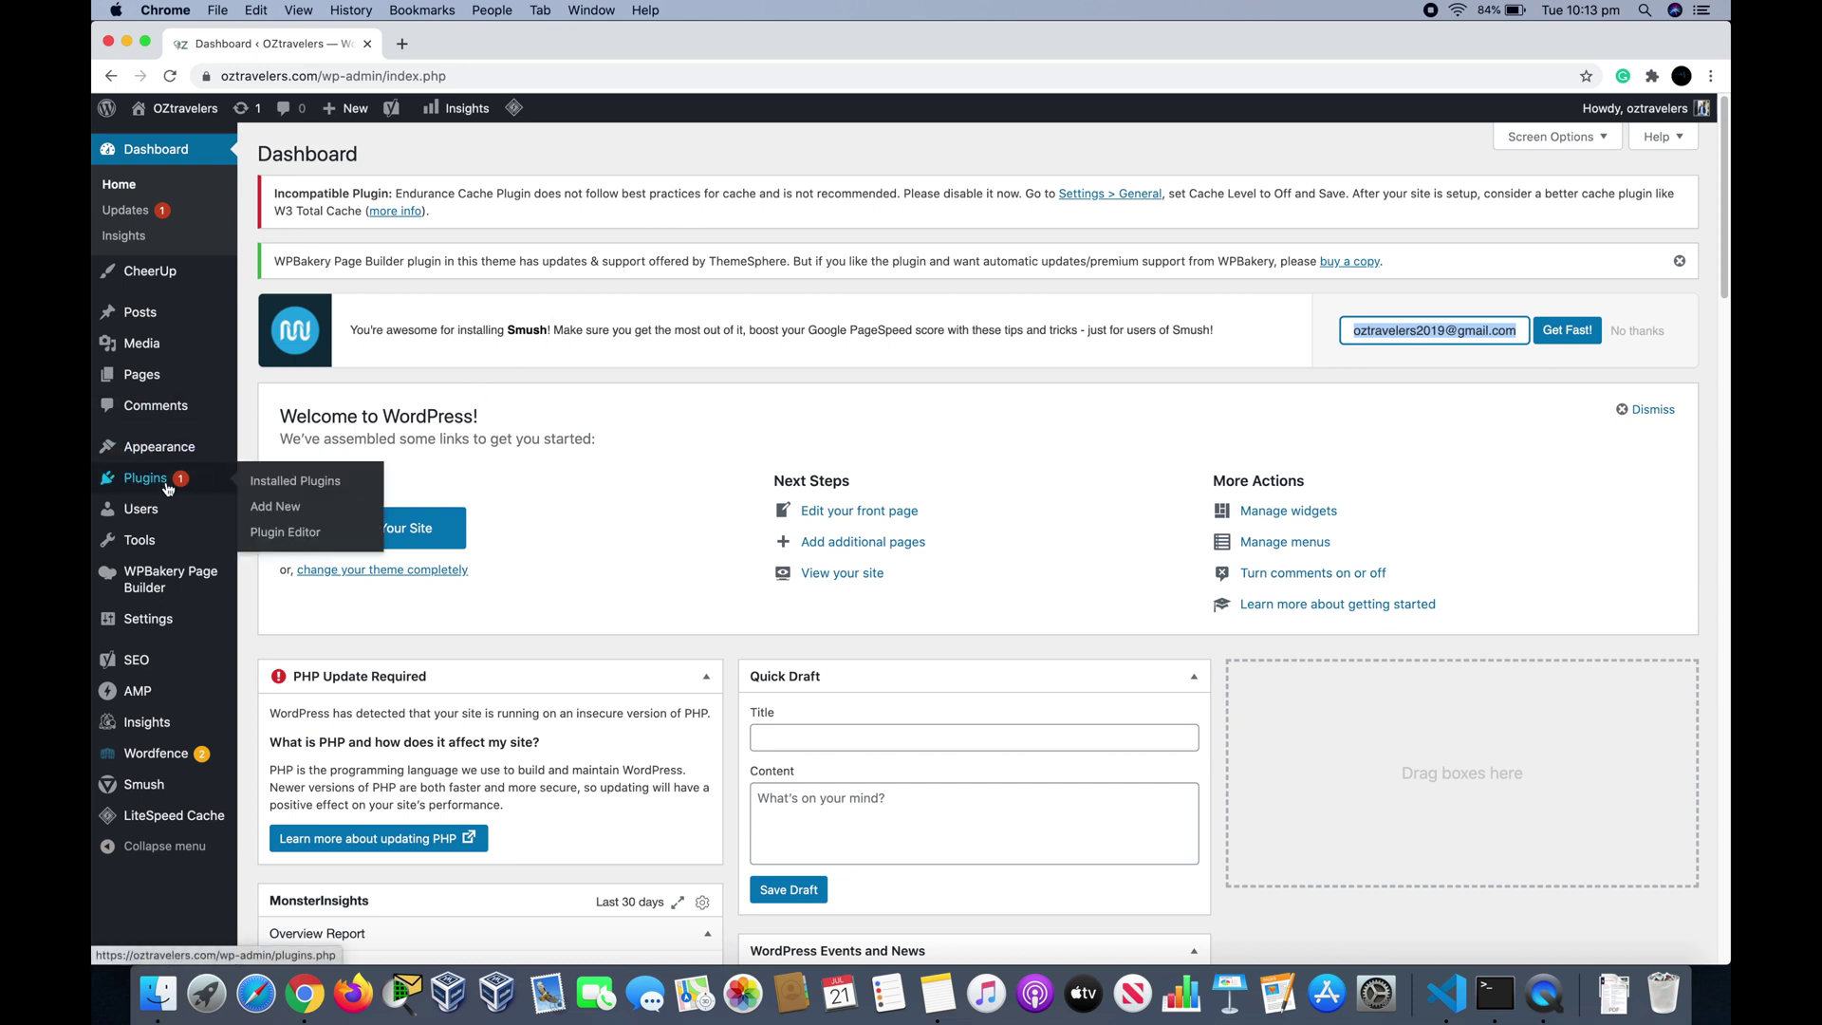
left_click(278, 508)
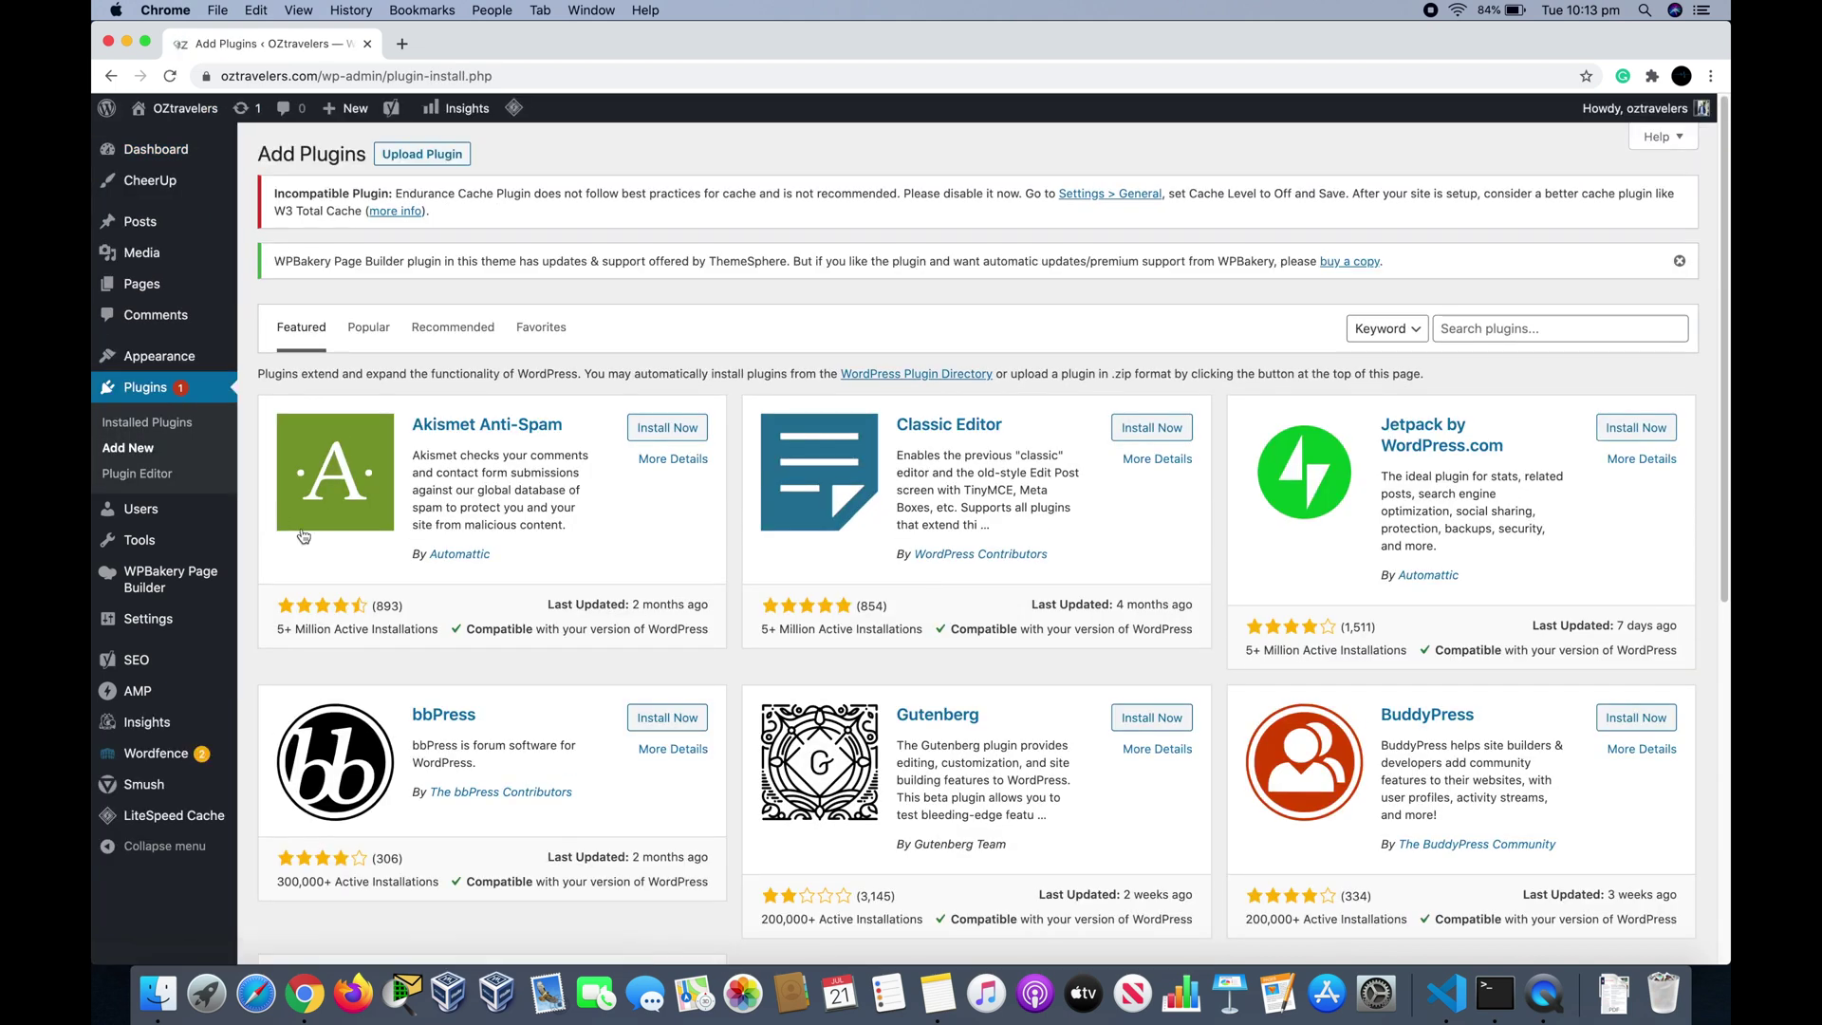
left_click(1494, 331)
type("contact ")
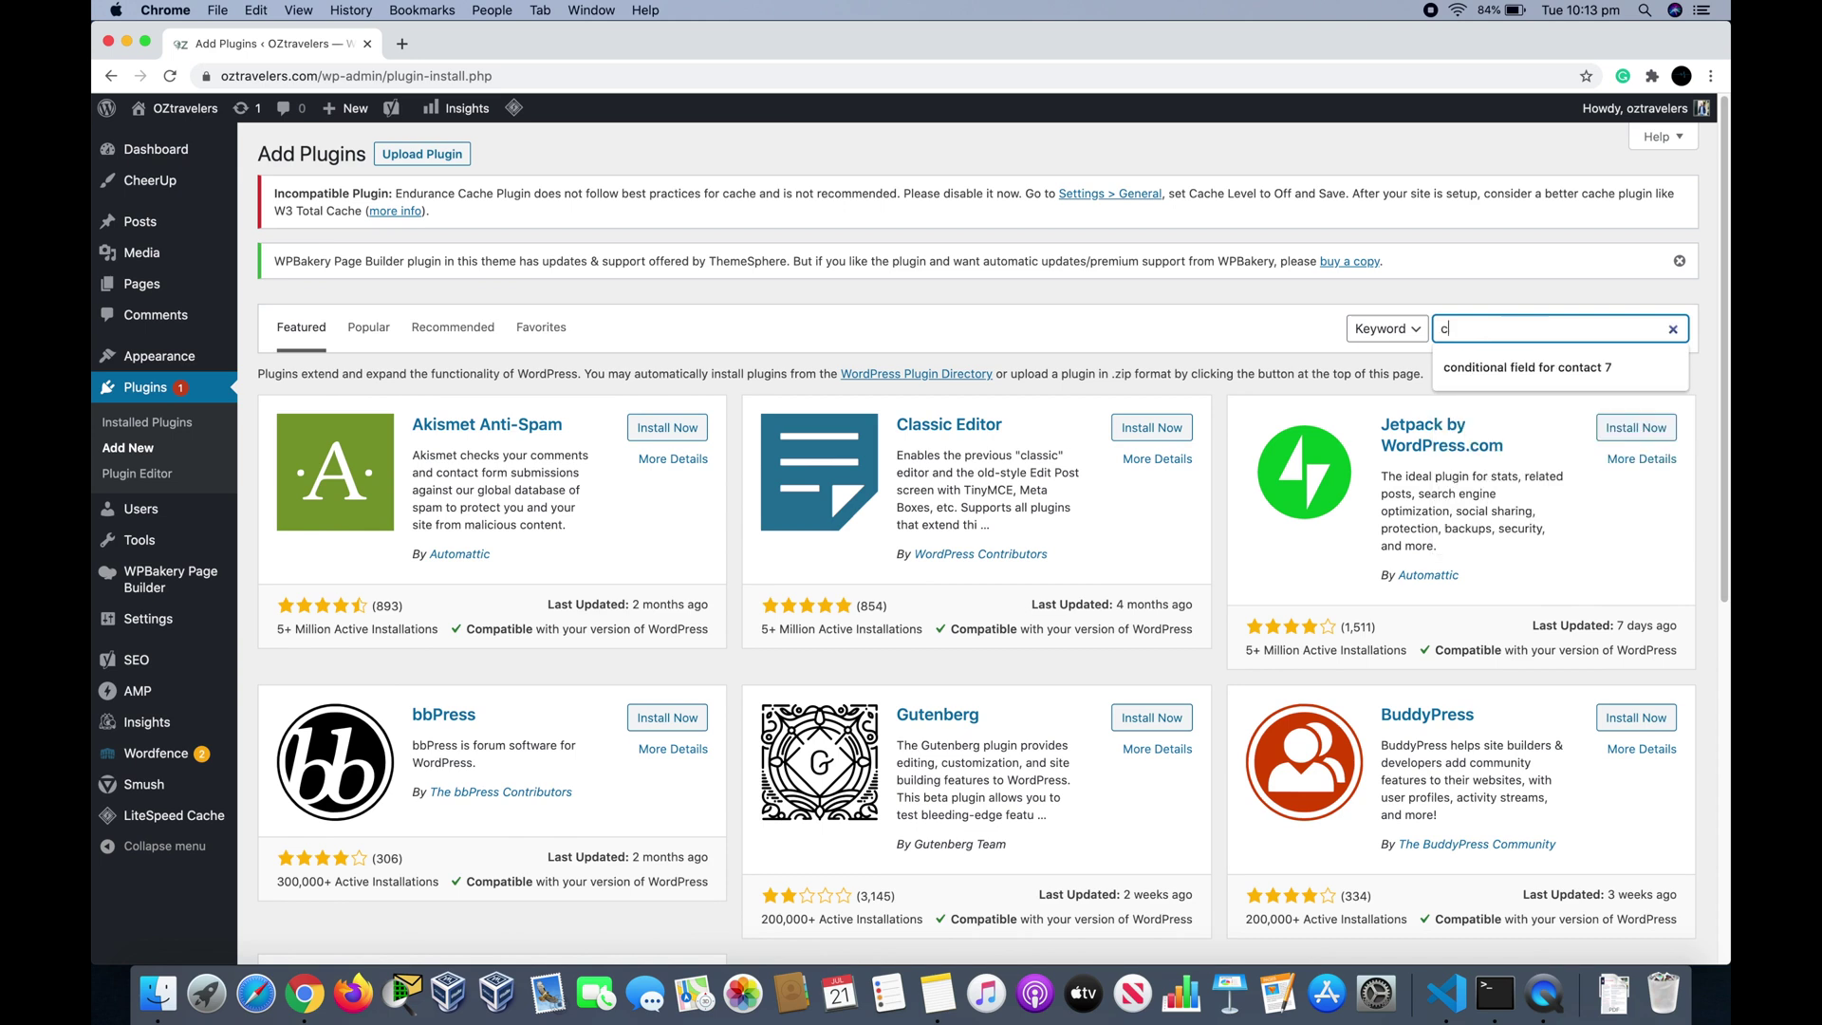
type("form 7")
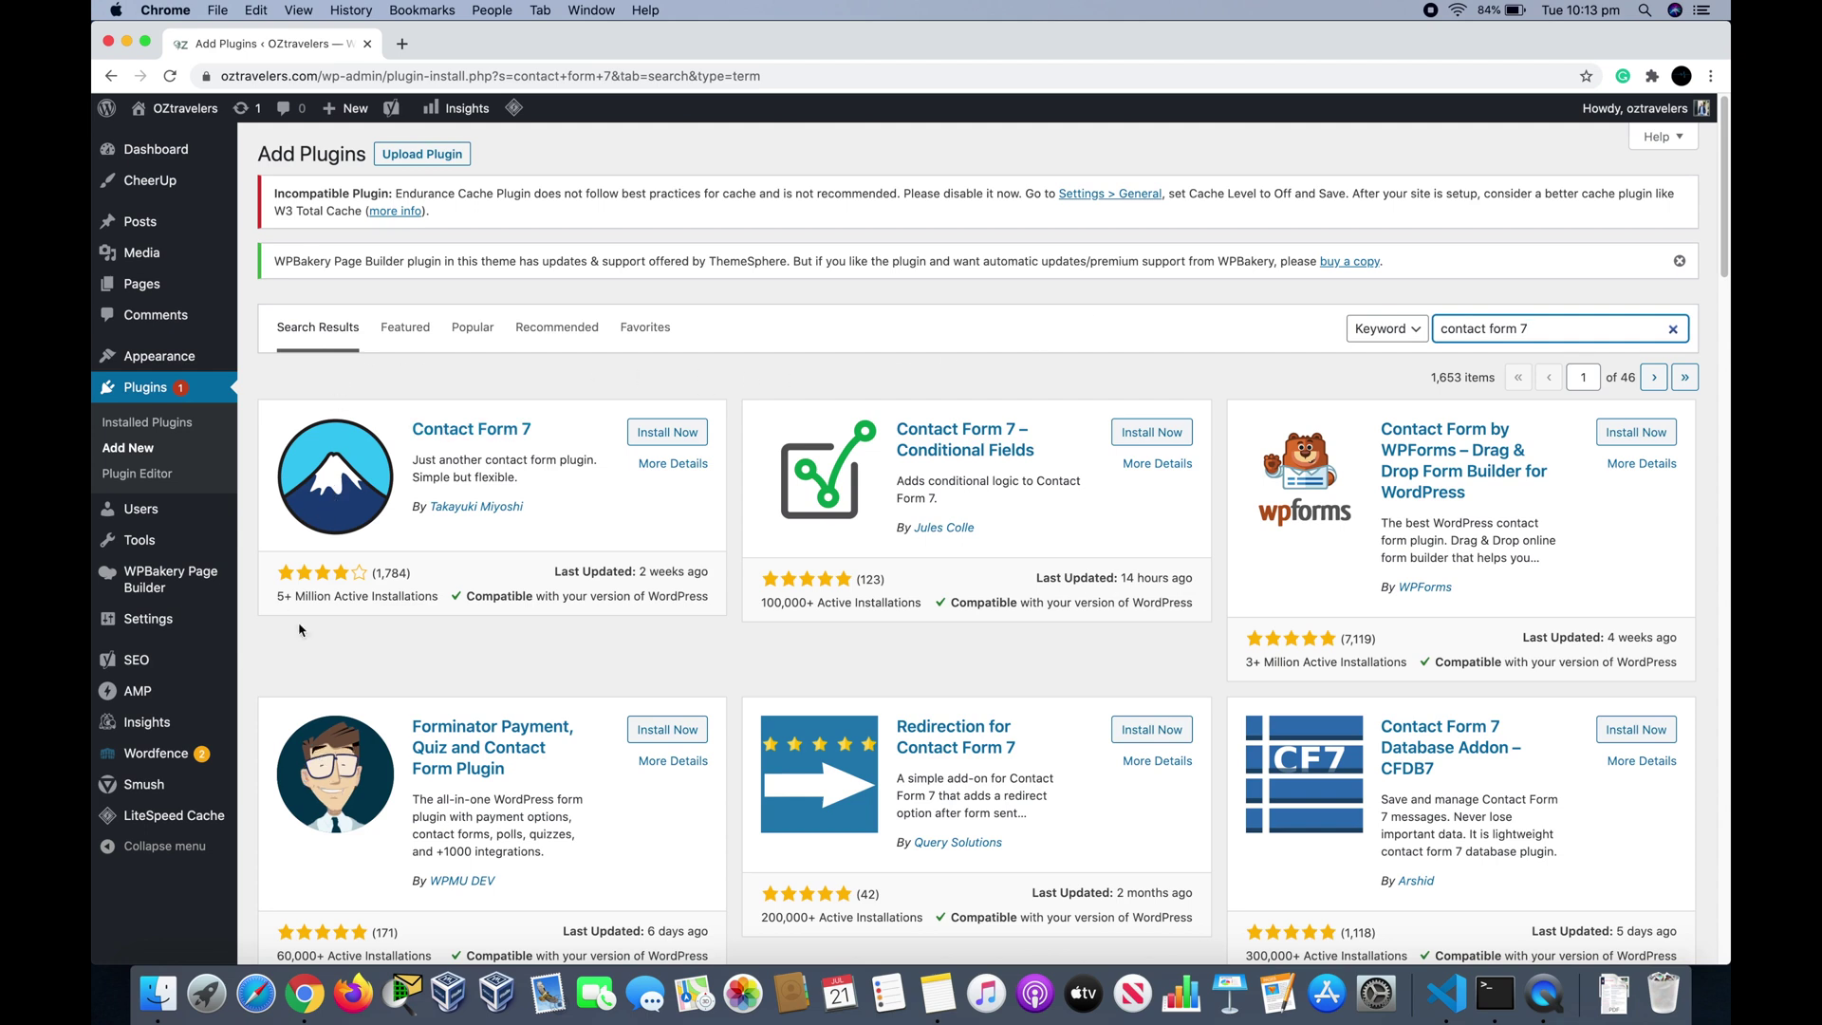
left_click(649, 435)
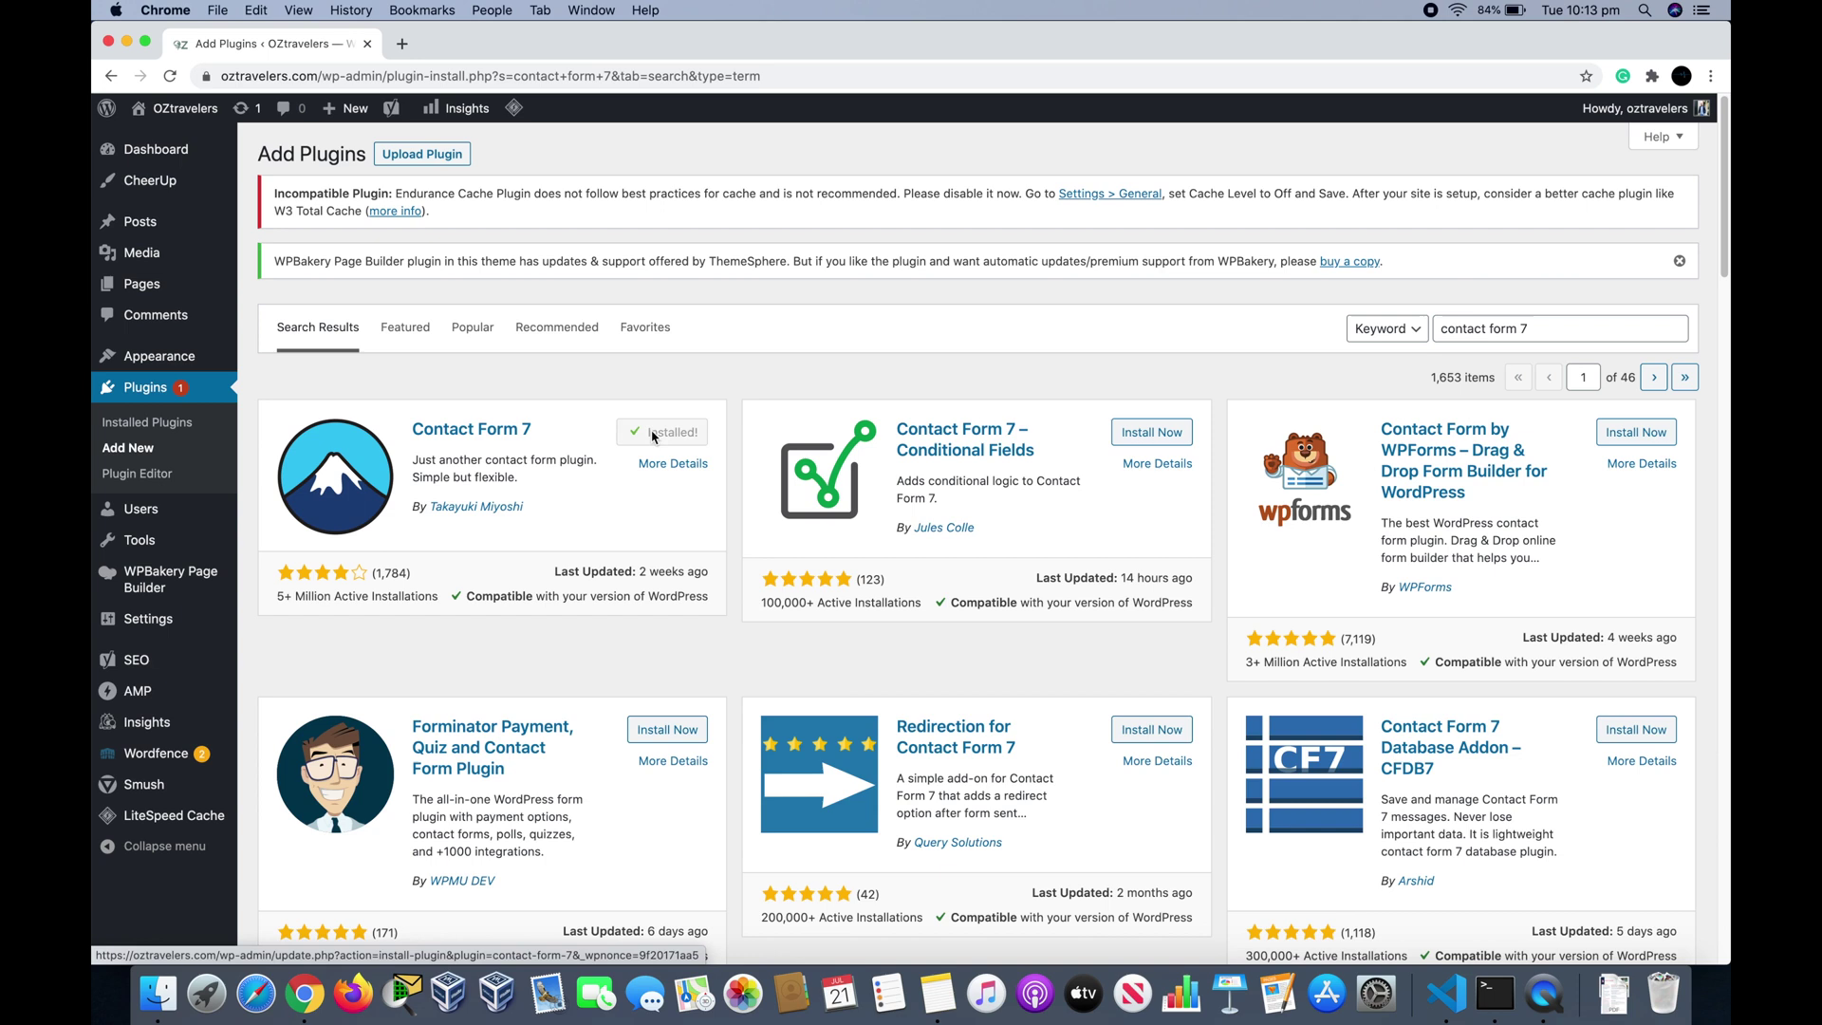
left_click(658, 436)
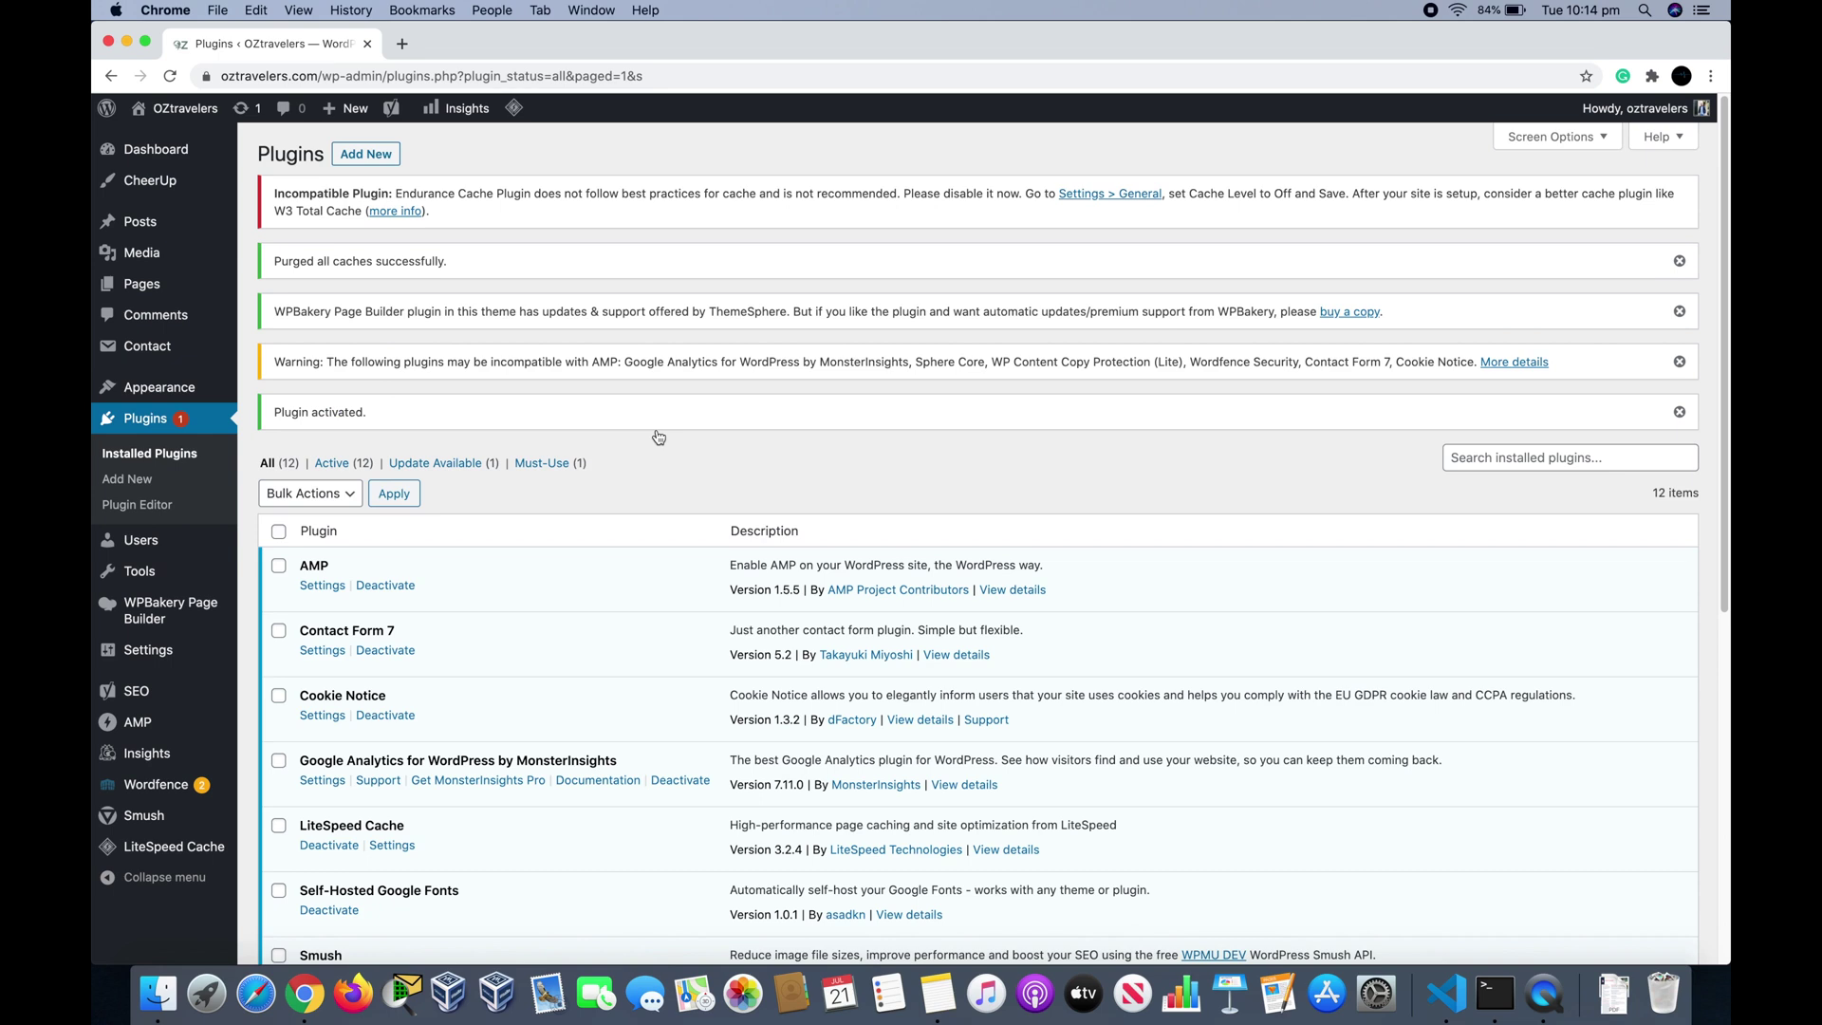
mouse_move(221, 356)
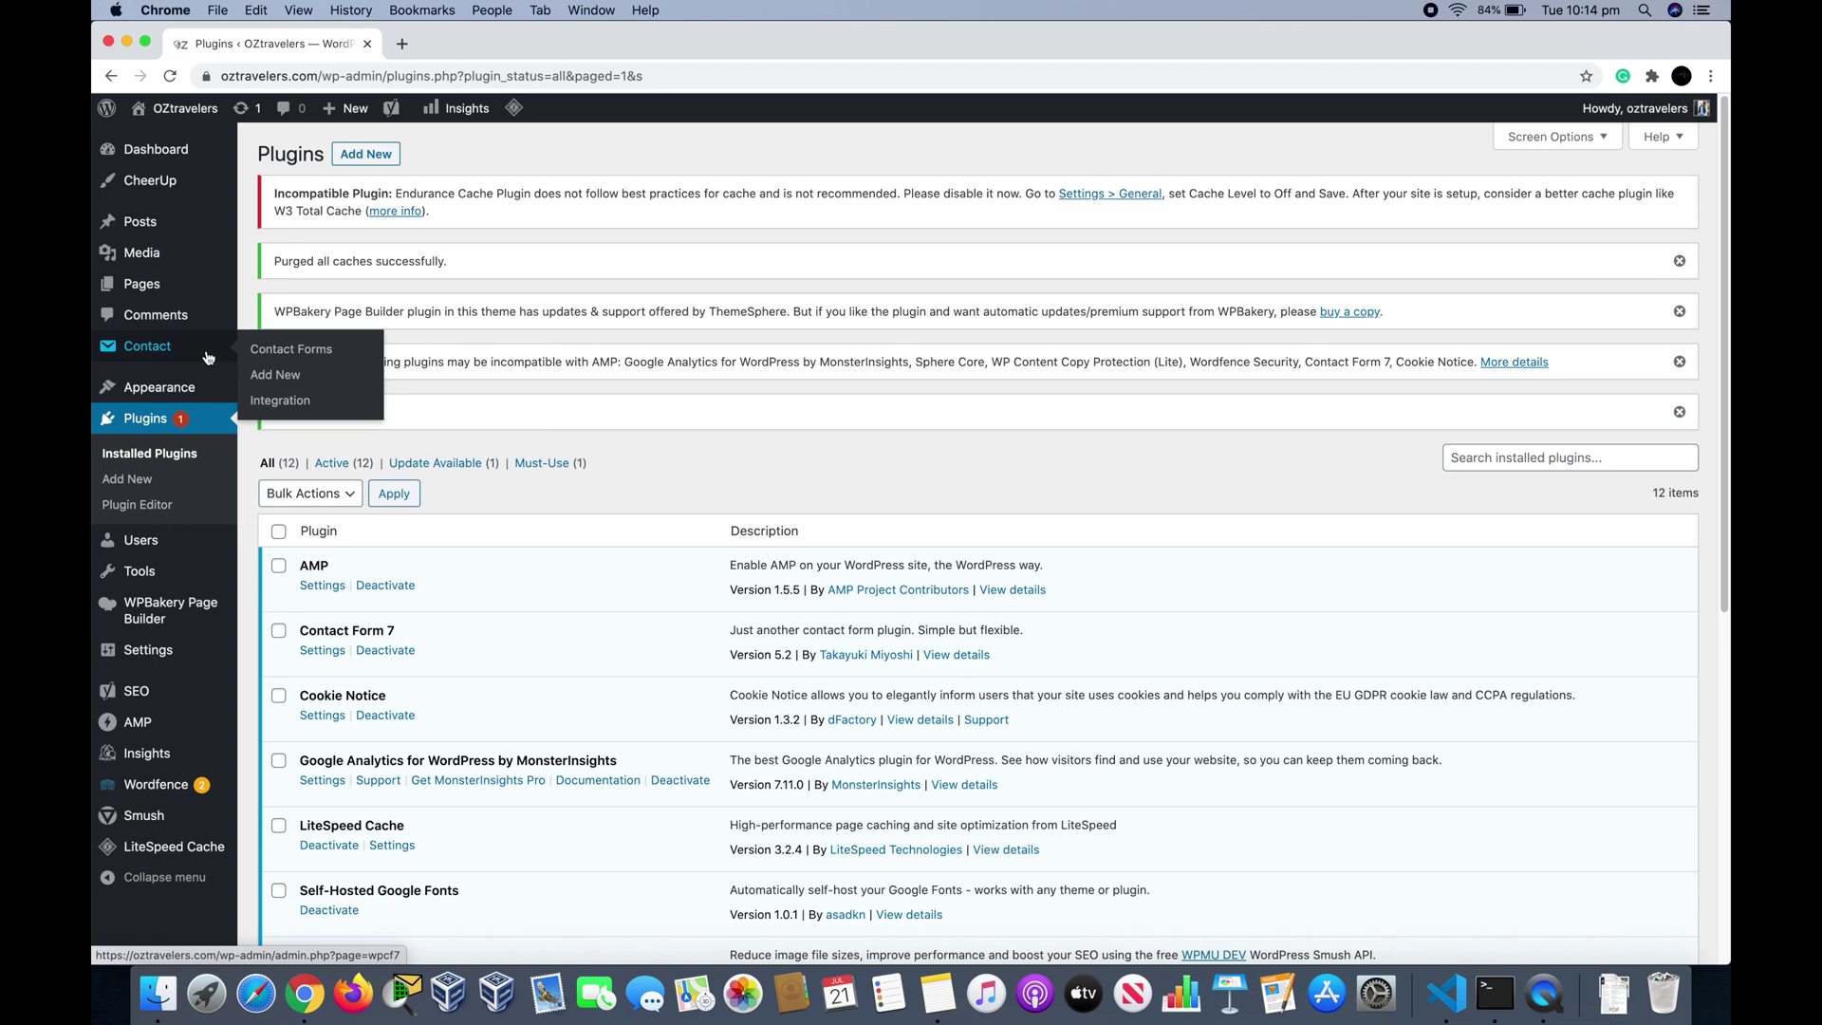
Step: Choose Add New under the Contact menu to start a new contact form
left_click(269, 376)
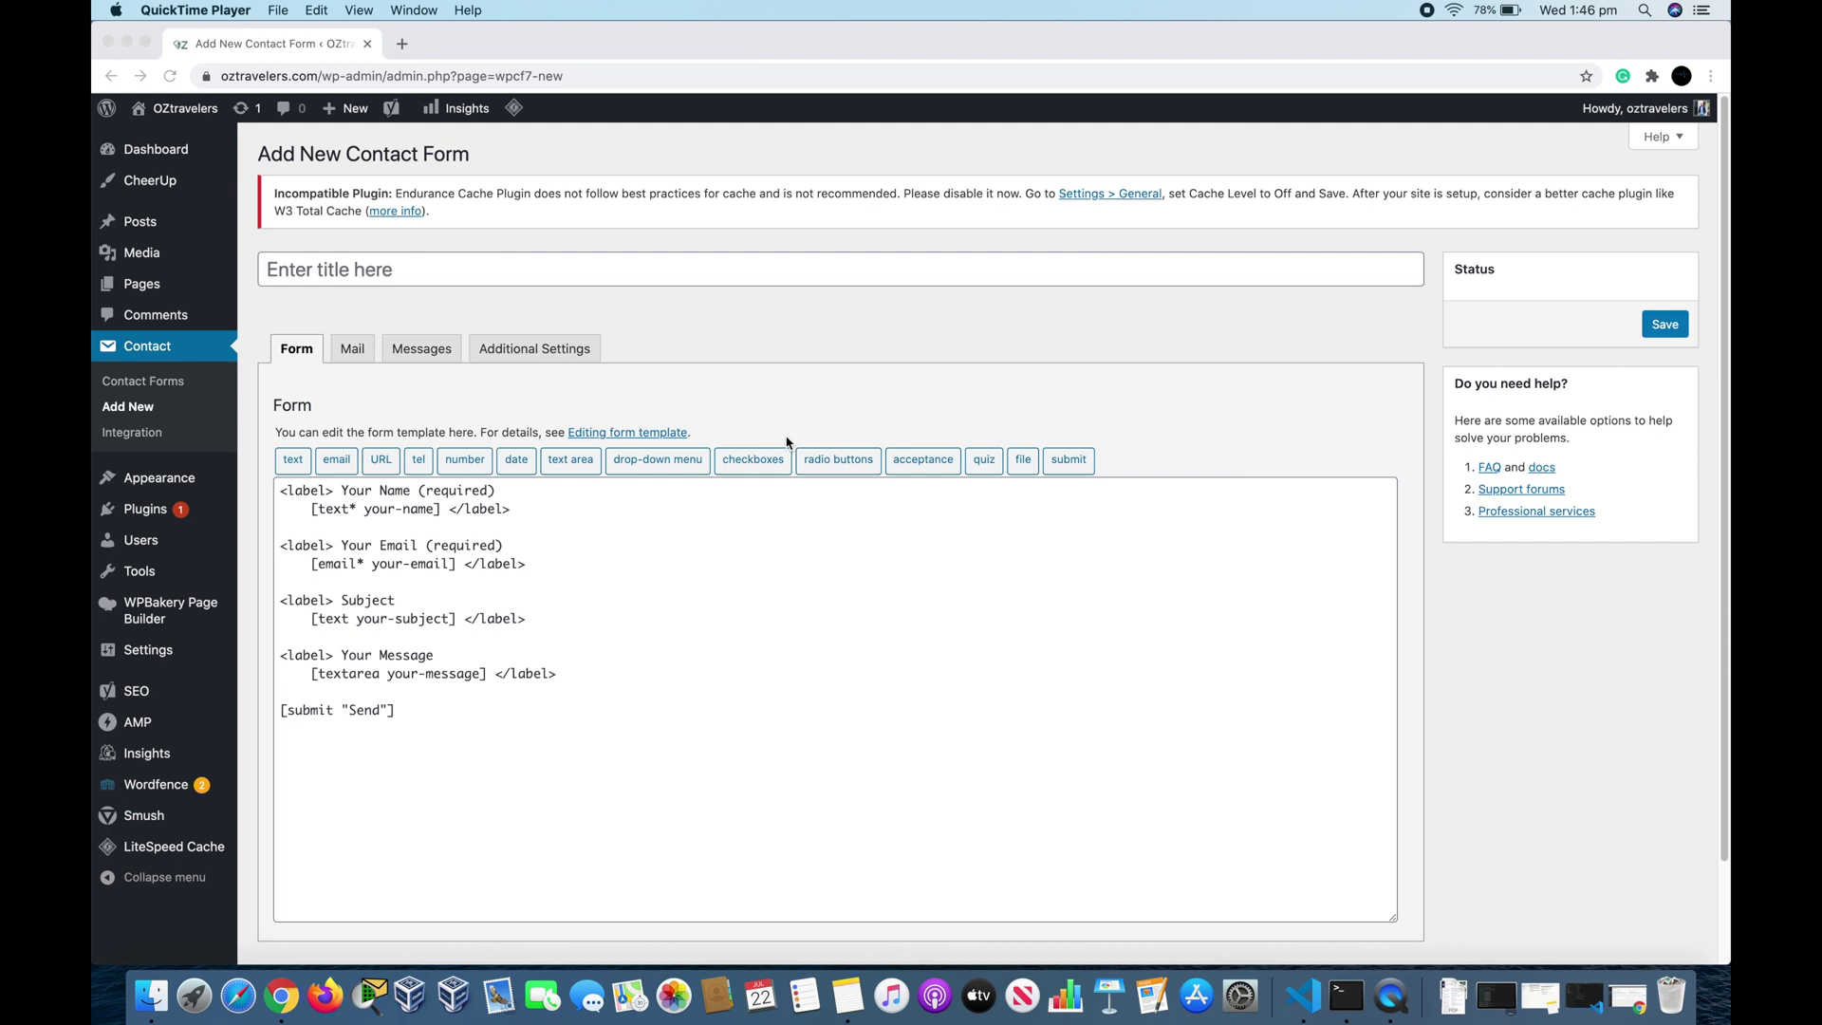
Step: Title the new contact form 'Contact us' and save it
left_click(315, 271)
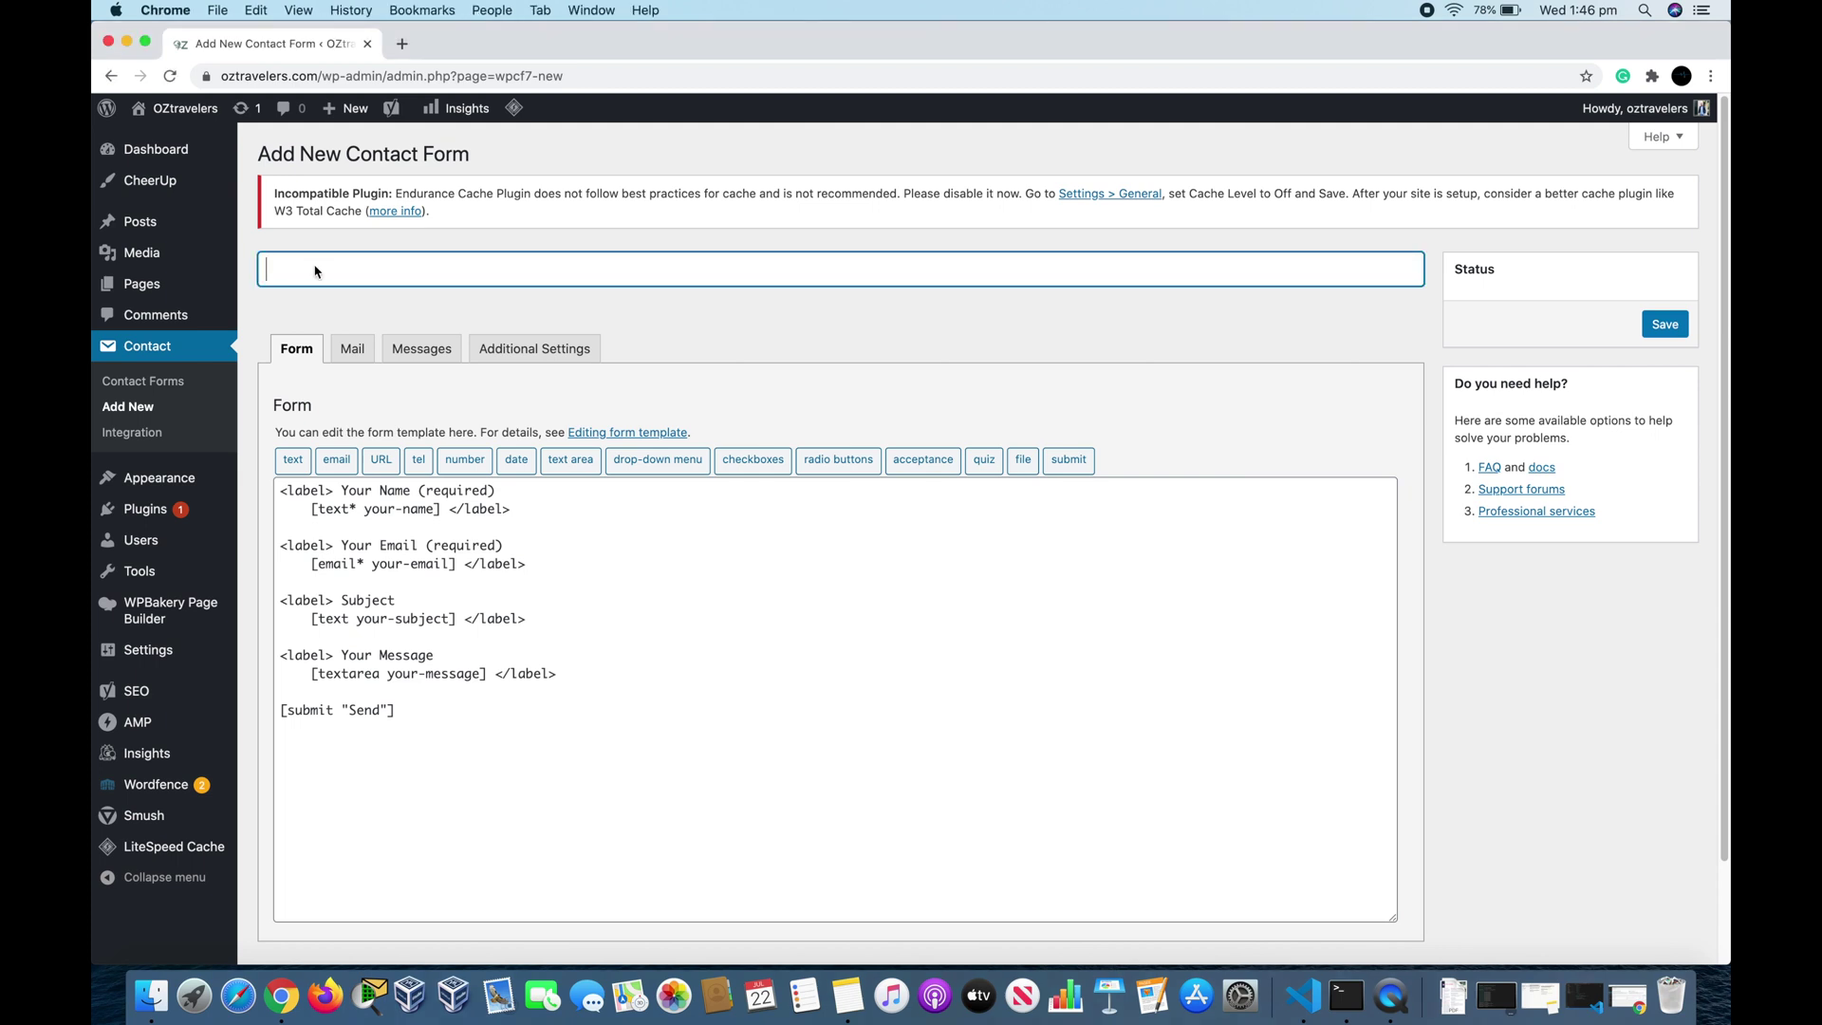
type("Contact us")
left_click(1673, 323)
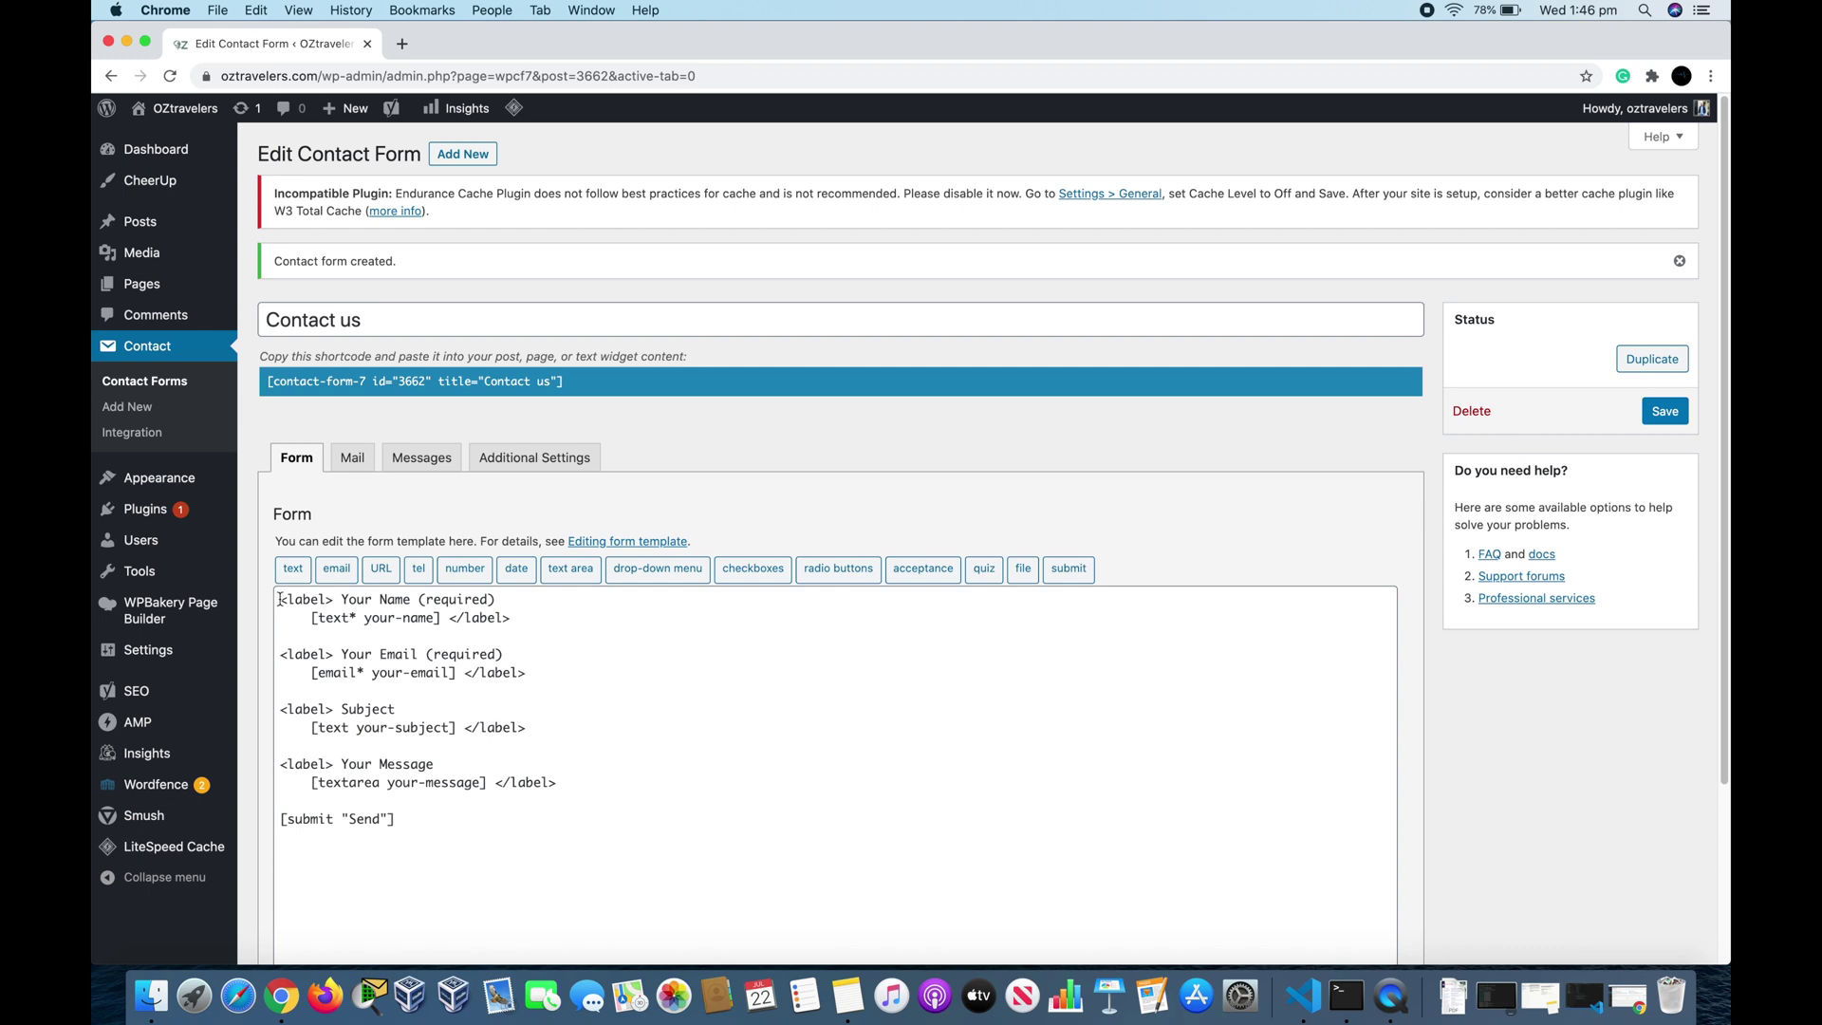
Step: Review the template's Your Name, Your Email, Subject and Your Message blocks
left_click_drag(281, 599, 534, 622)
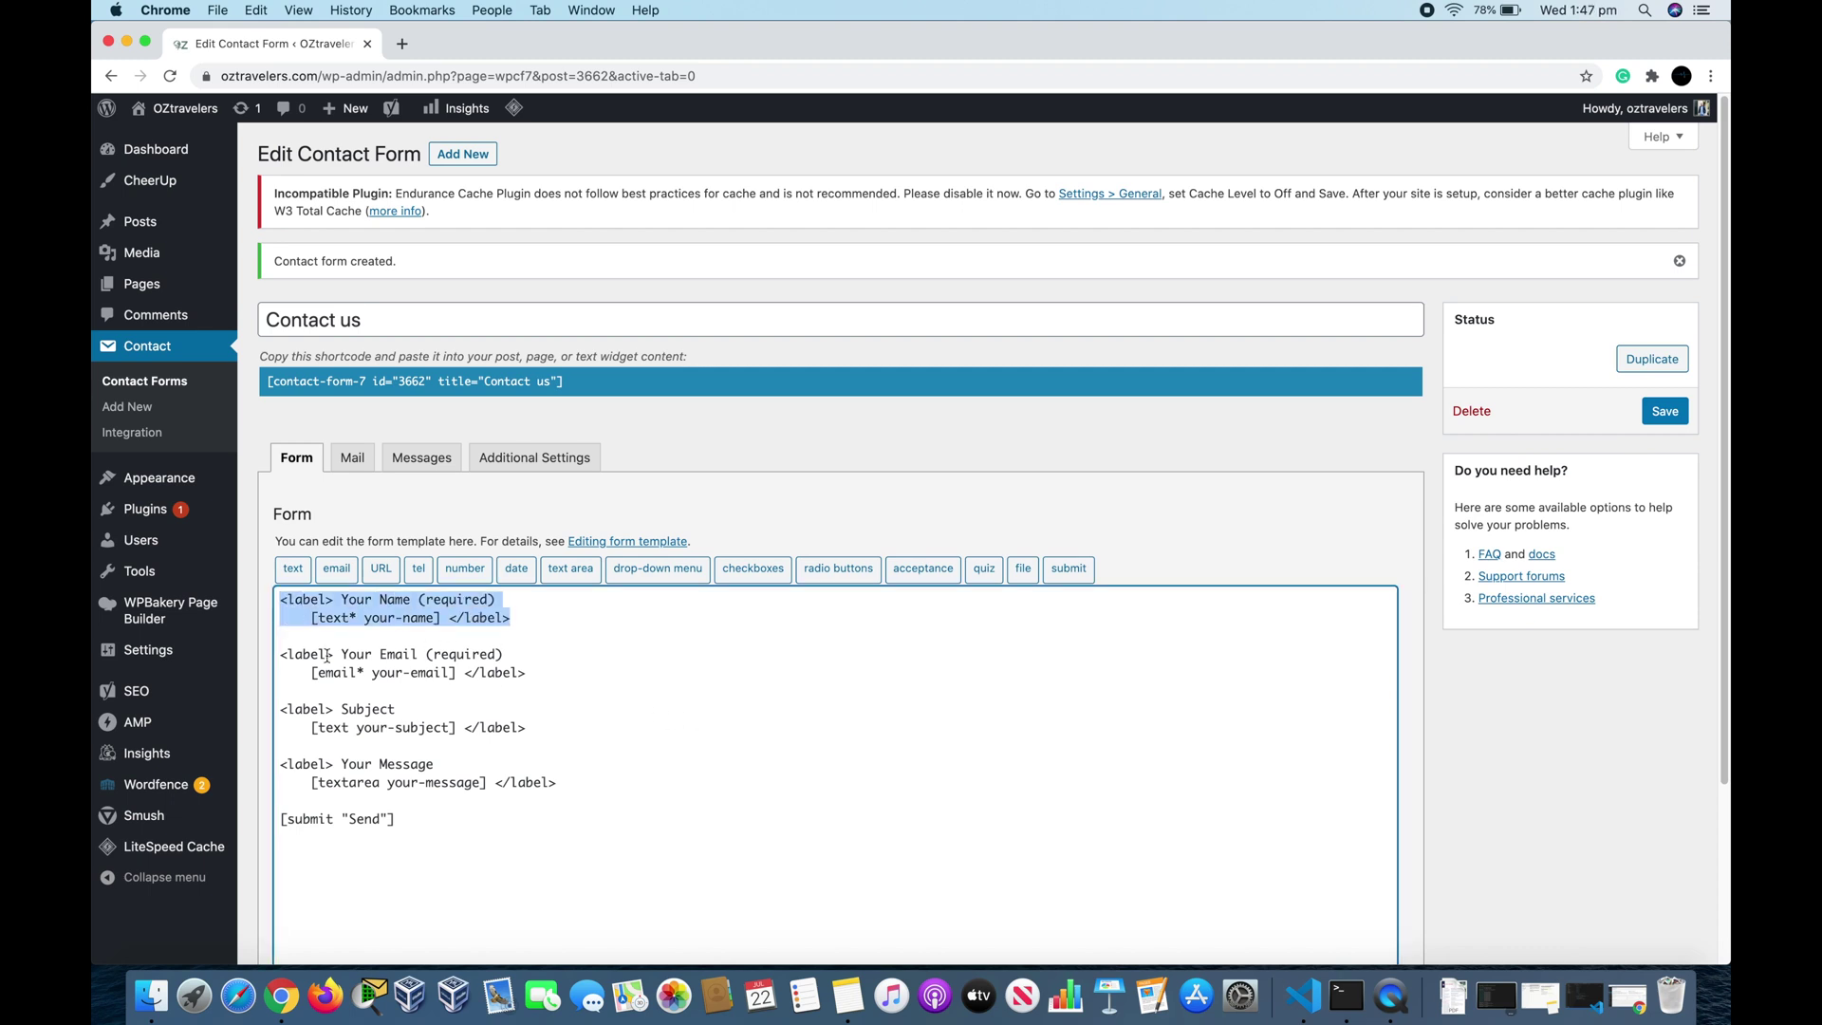
left_click_drag(286, 656, 522, 676)
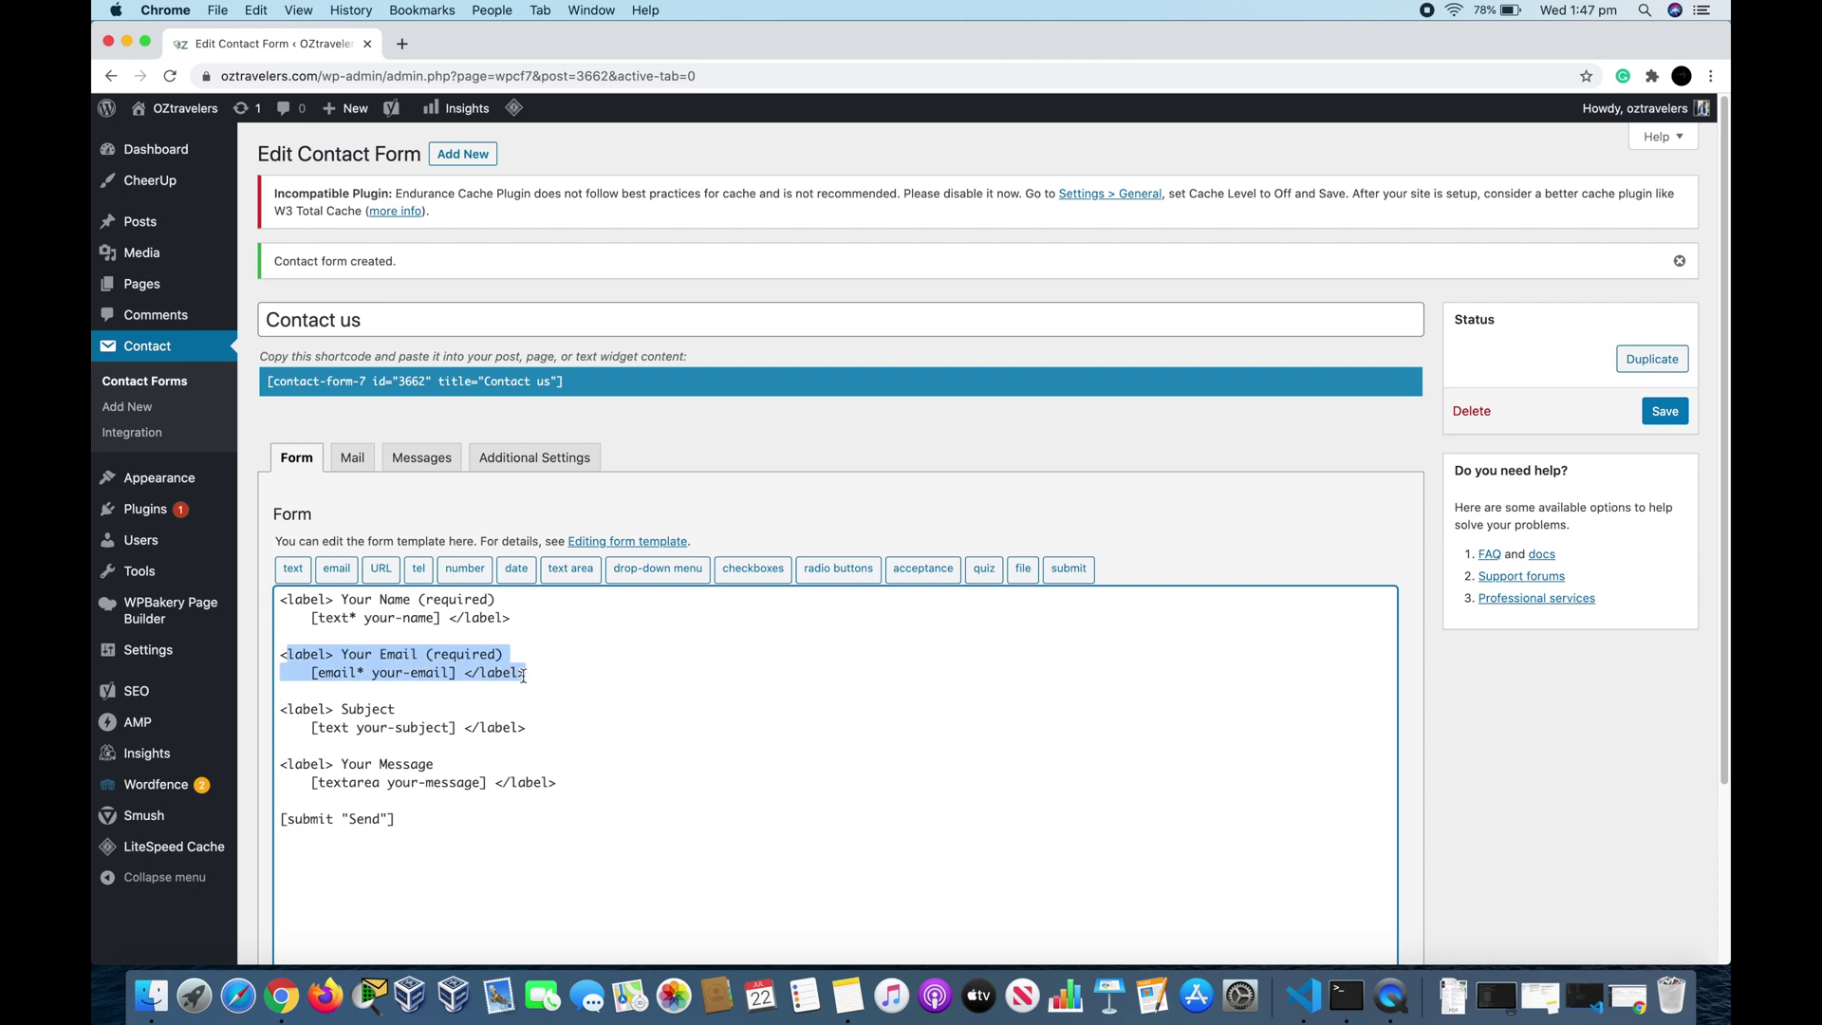
left_click_drag(283, 707, 570, 733)
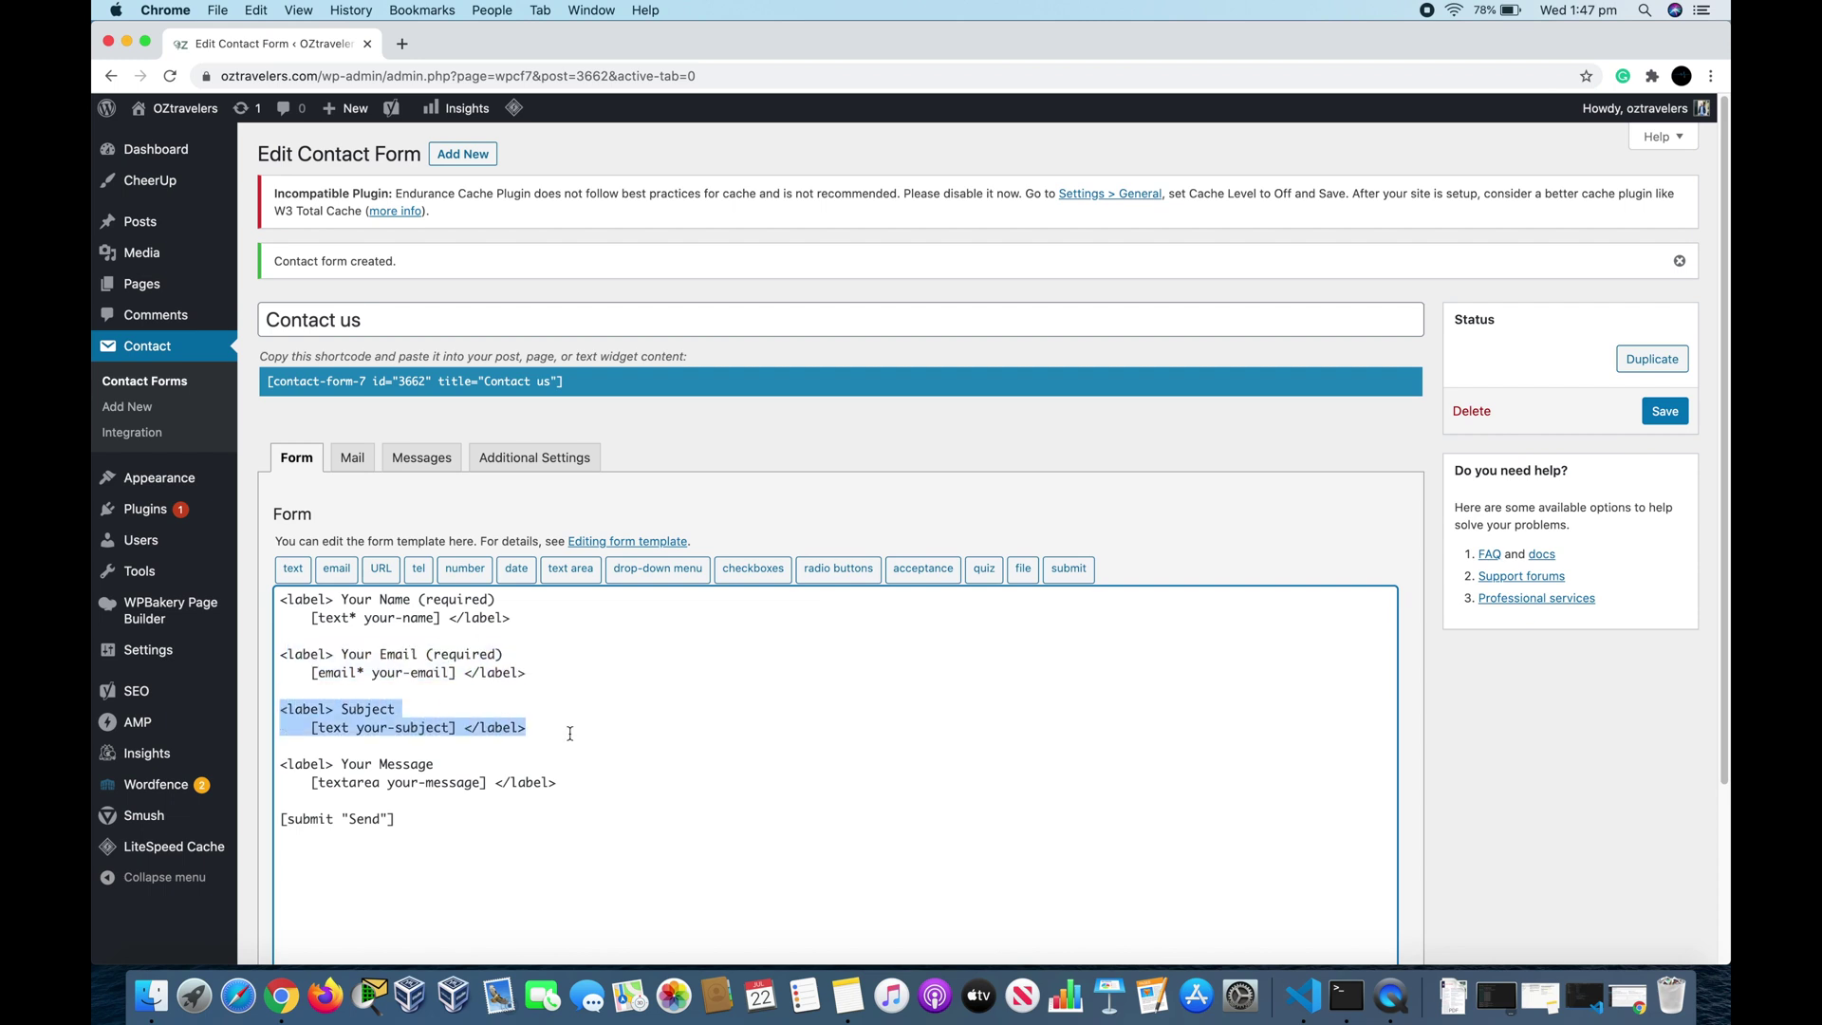
left_click_drag(285, 767, 531, 800)
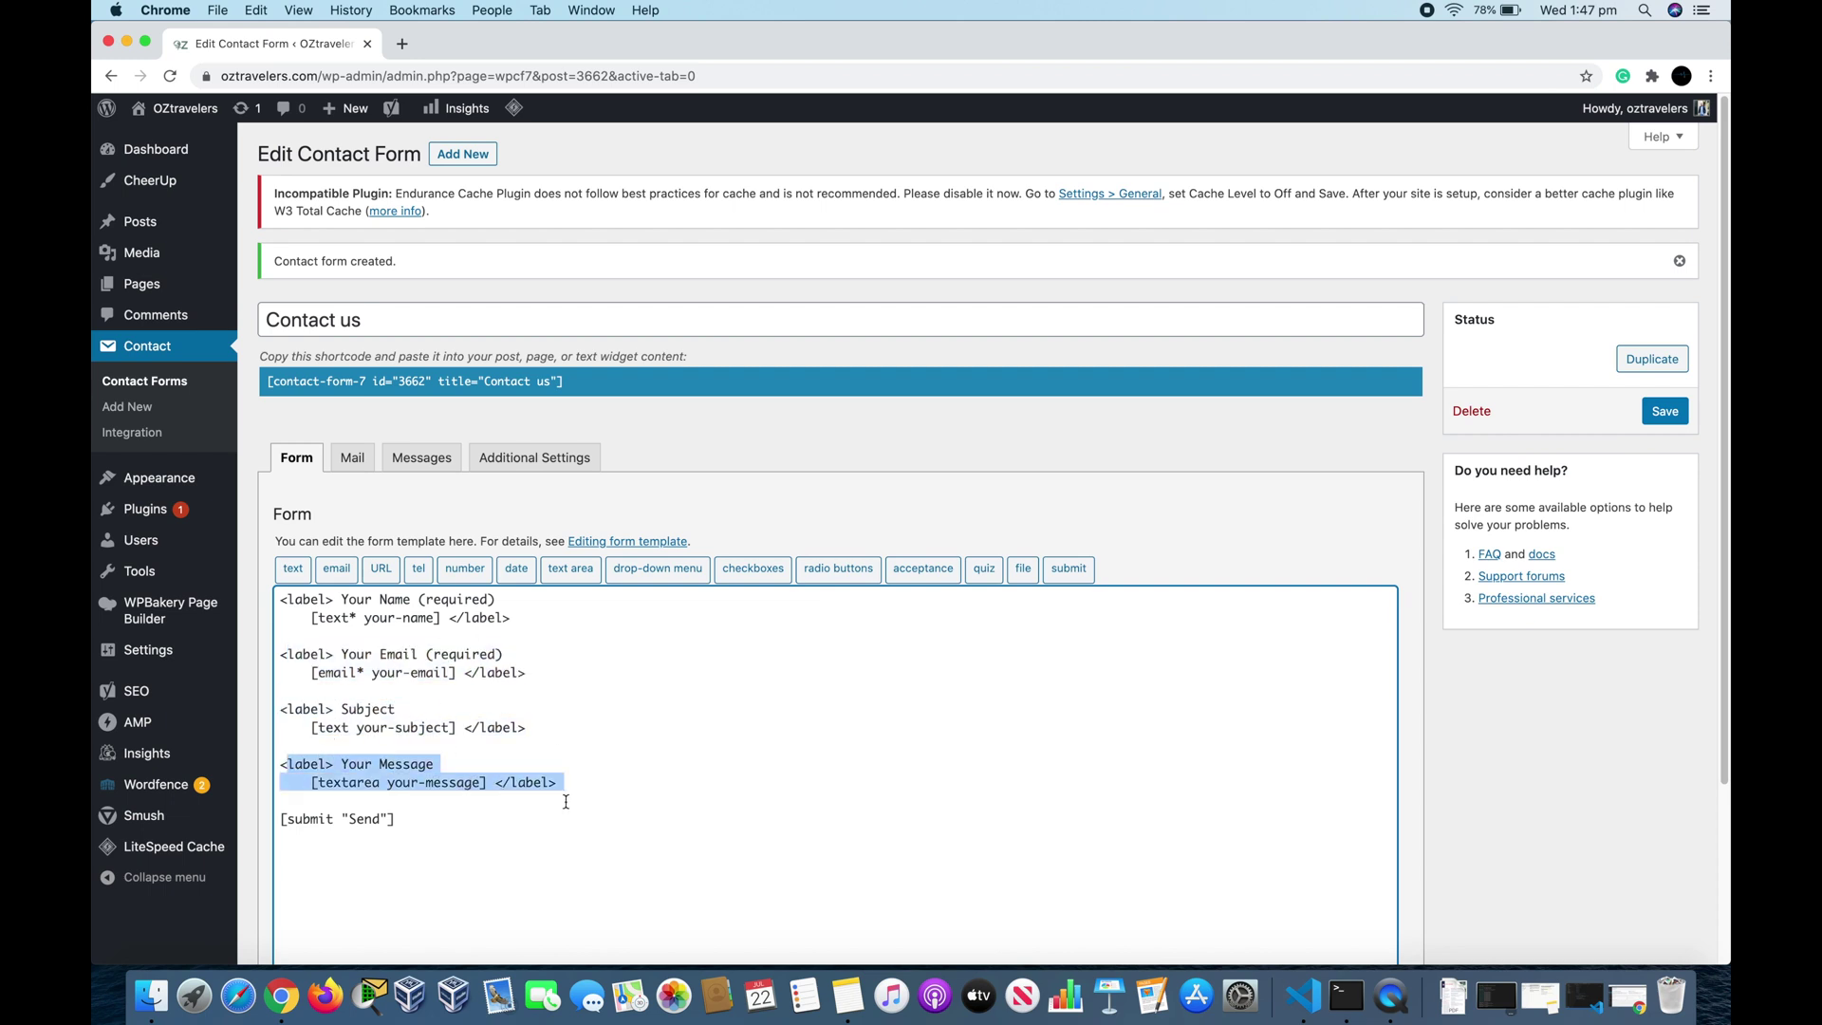
left_click(503, 831)
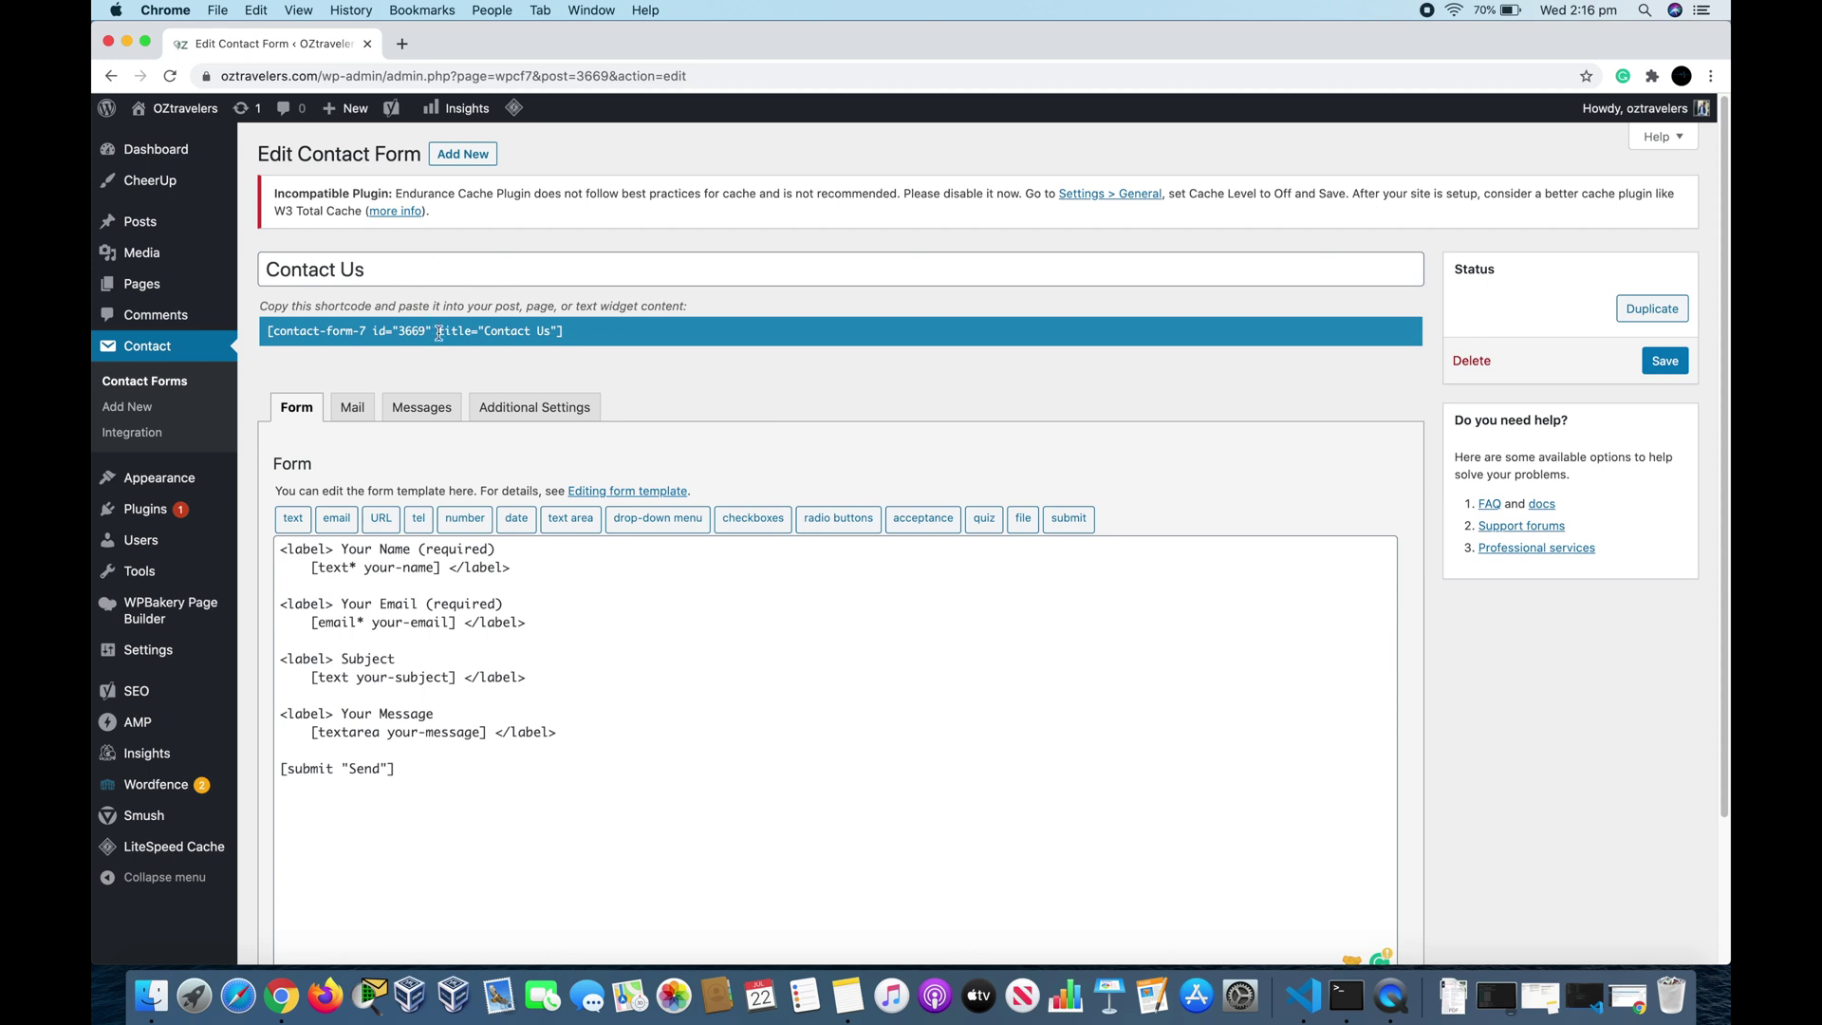
Step: Copy the Contact Us form's shortcode
left_click(438, 333)
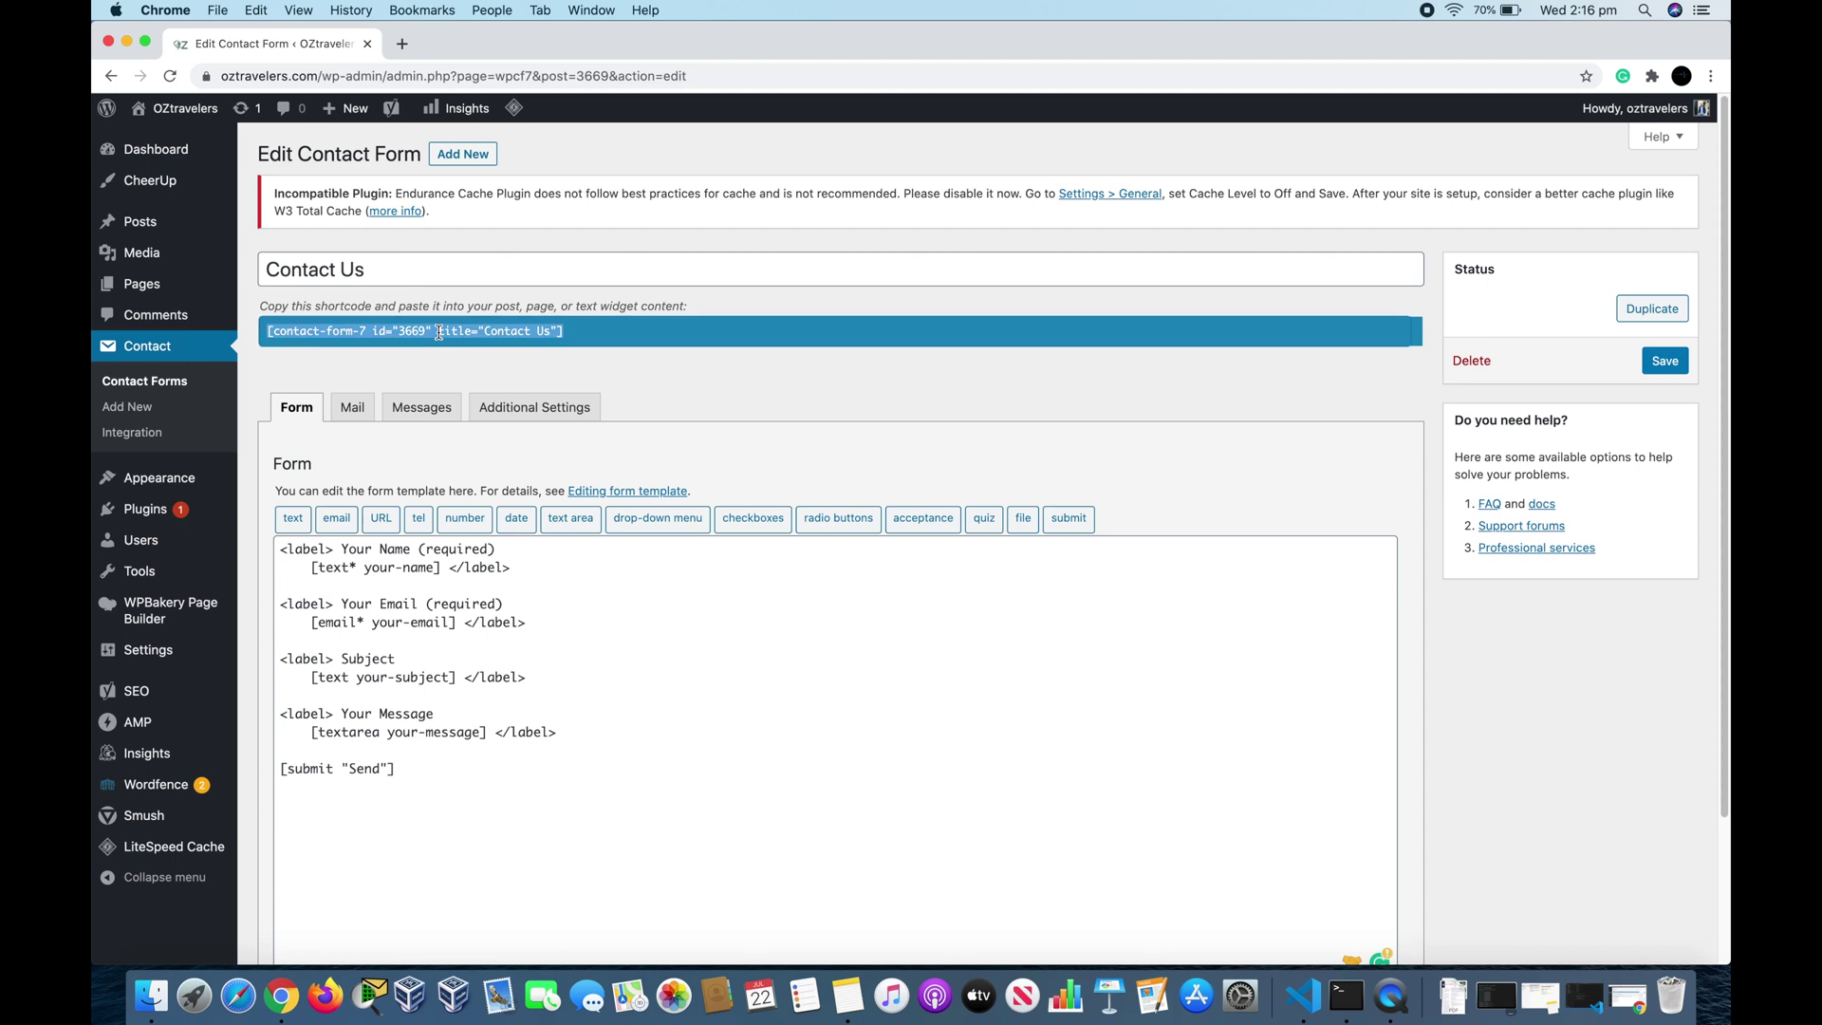
right_click(438, 332)
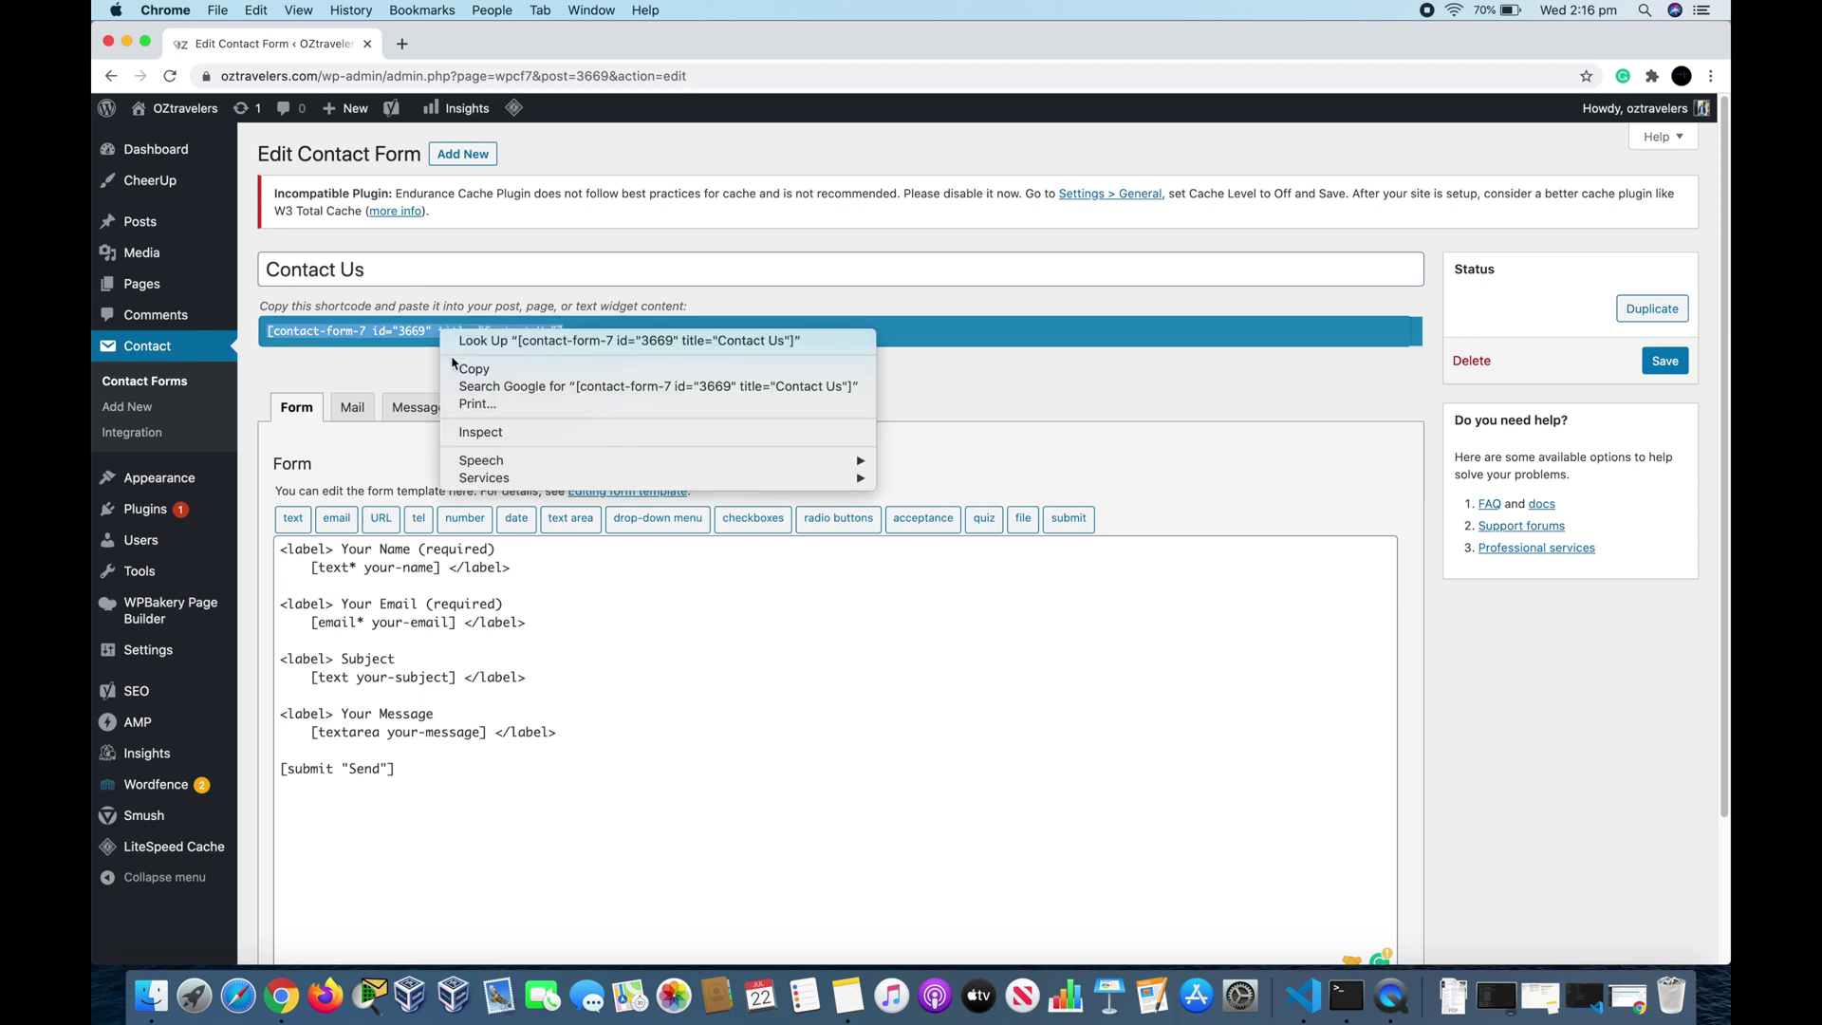
left_click(459, 369)
Step: Create a page titled 'Contact Us', paste the form shortcode into its body, and publish it
mouse_move(136, 299)
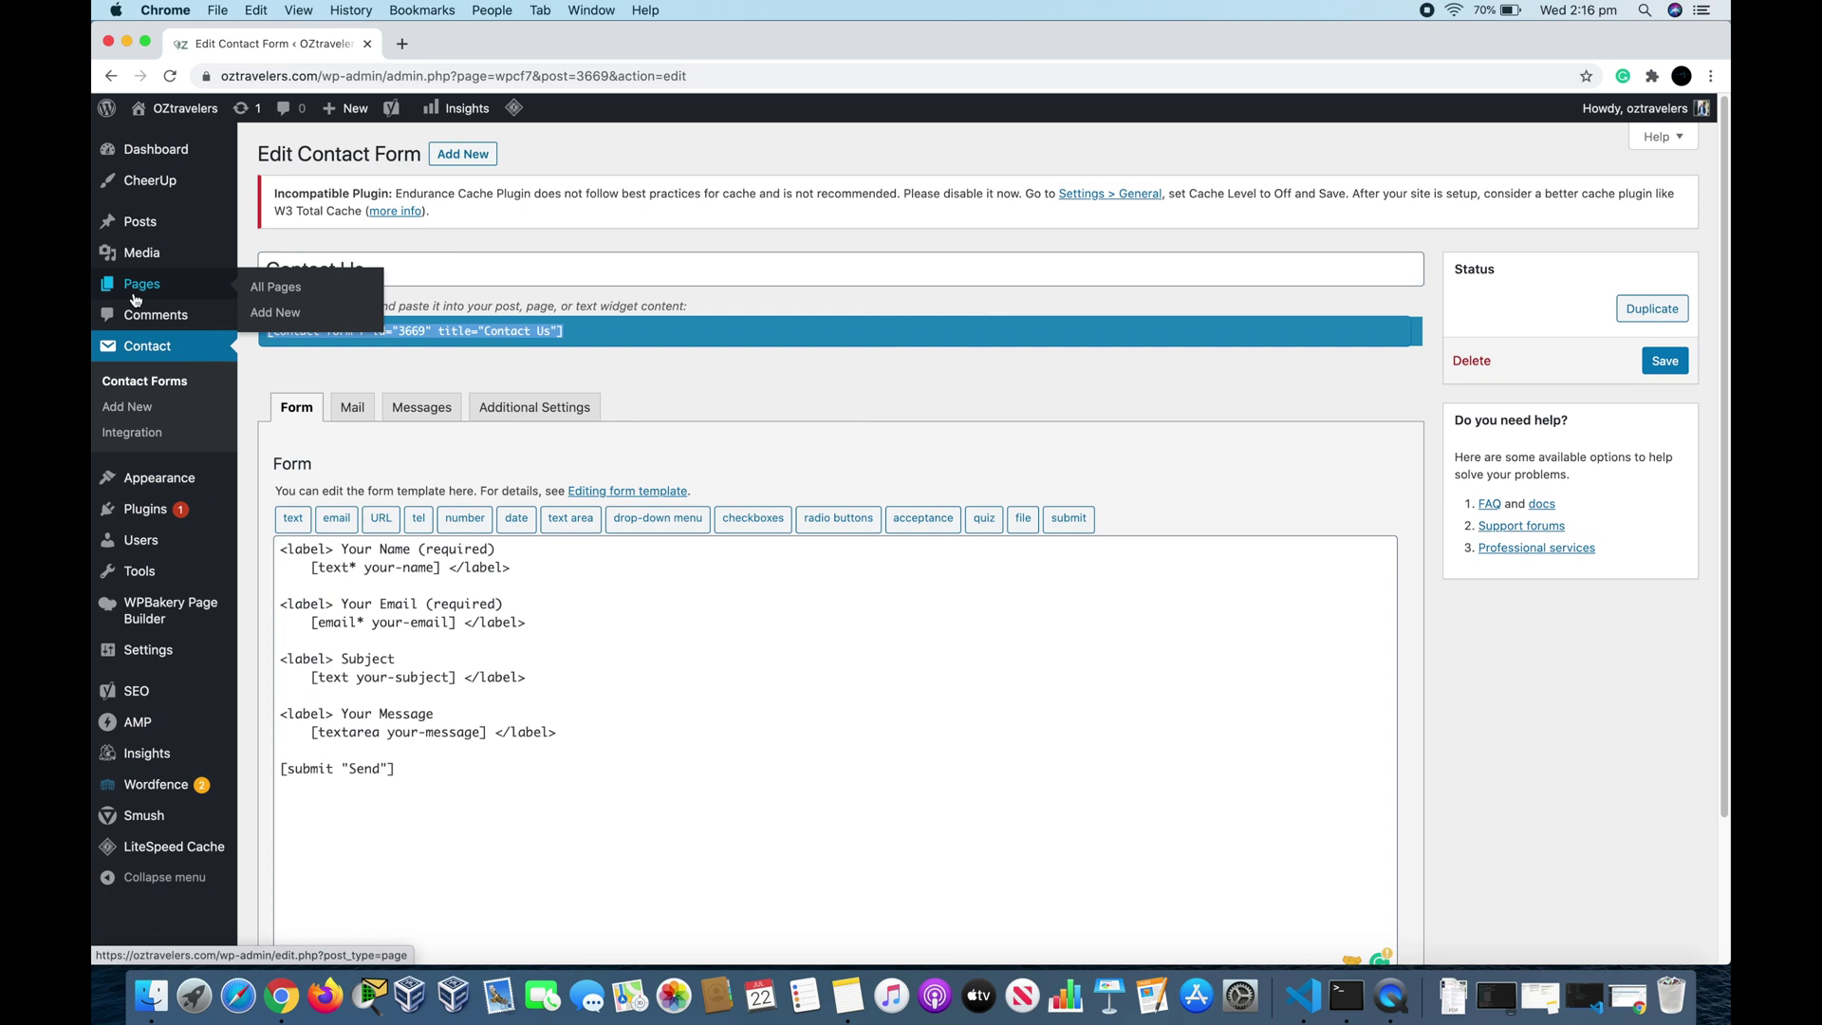
left_click(276, 317)
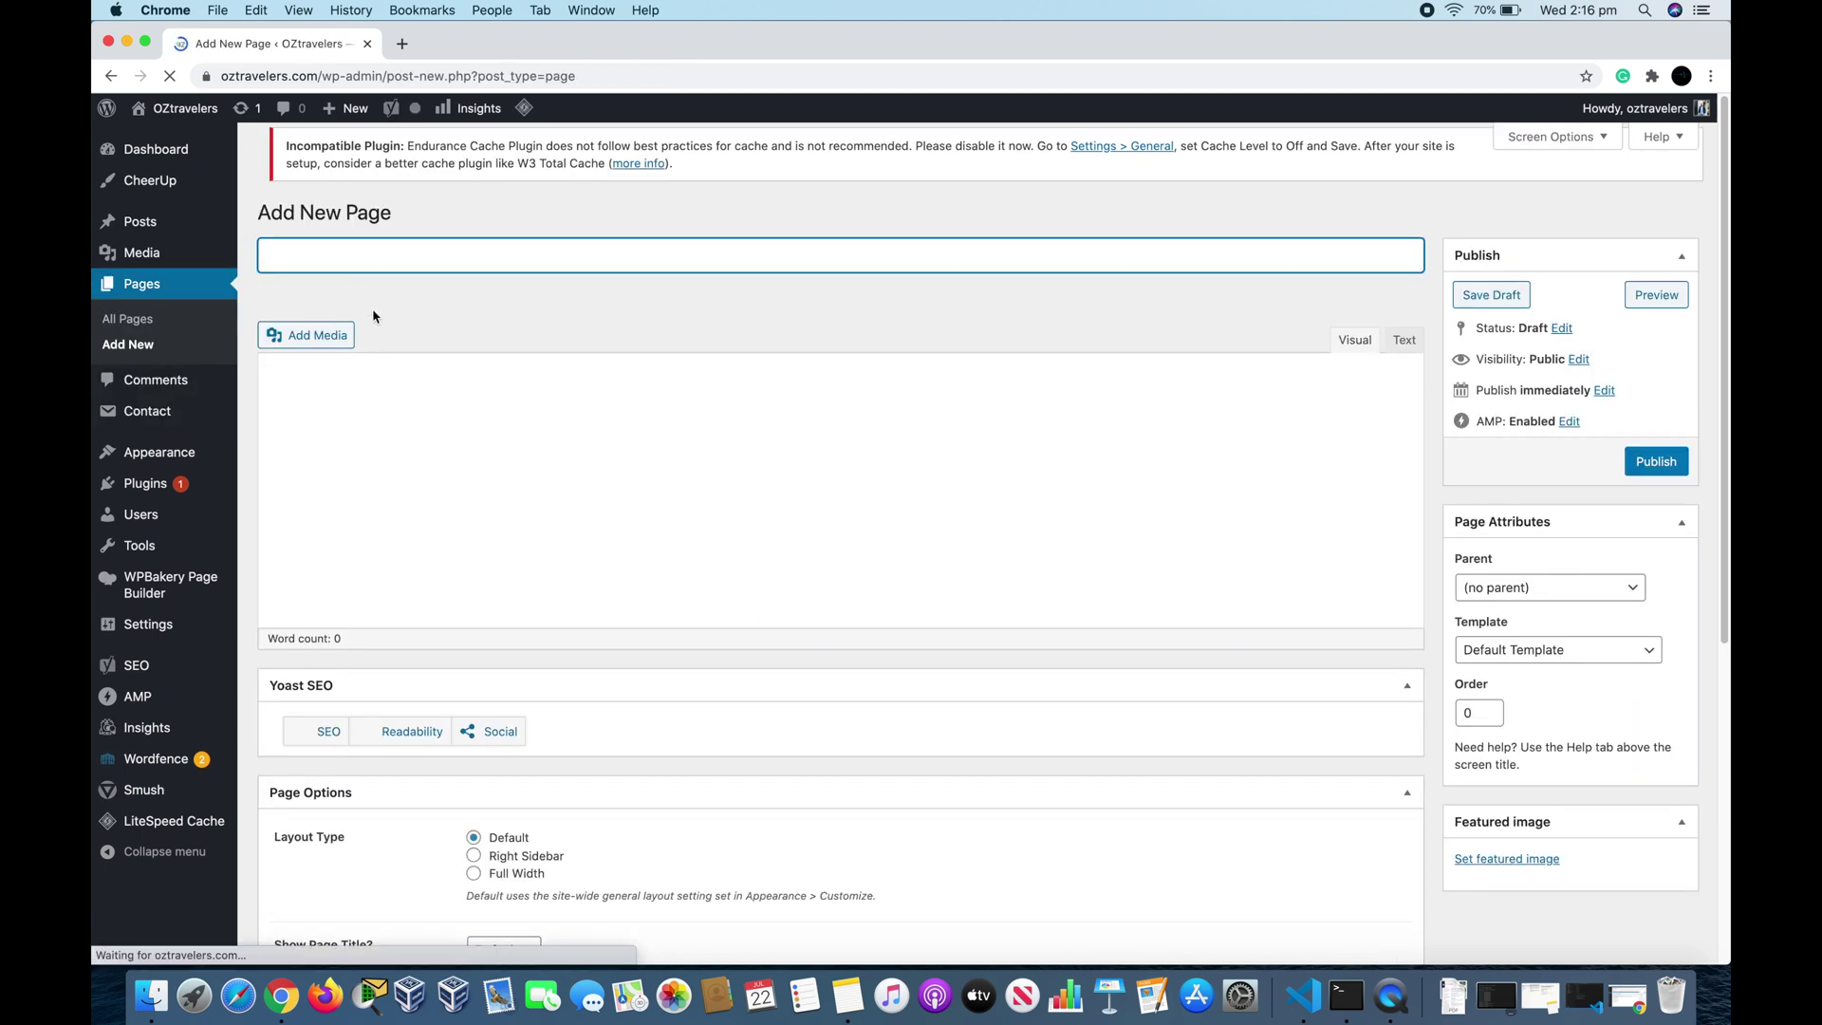
type("Contac")
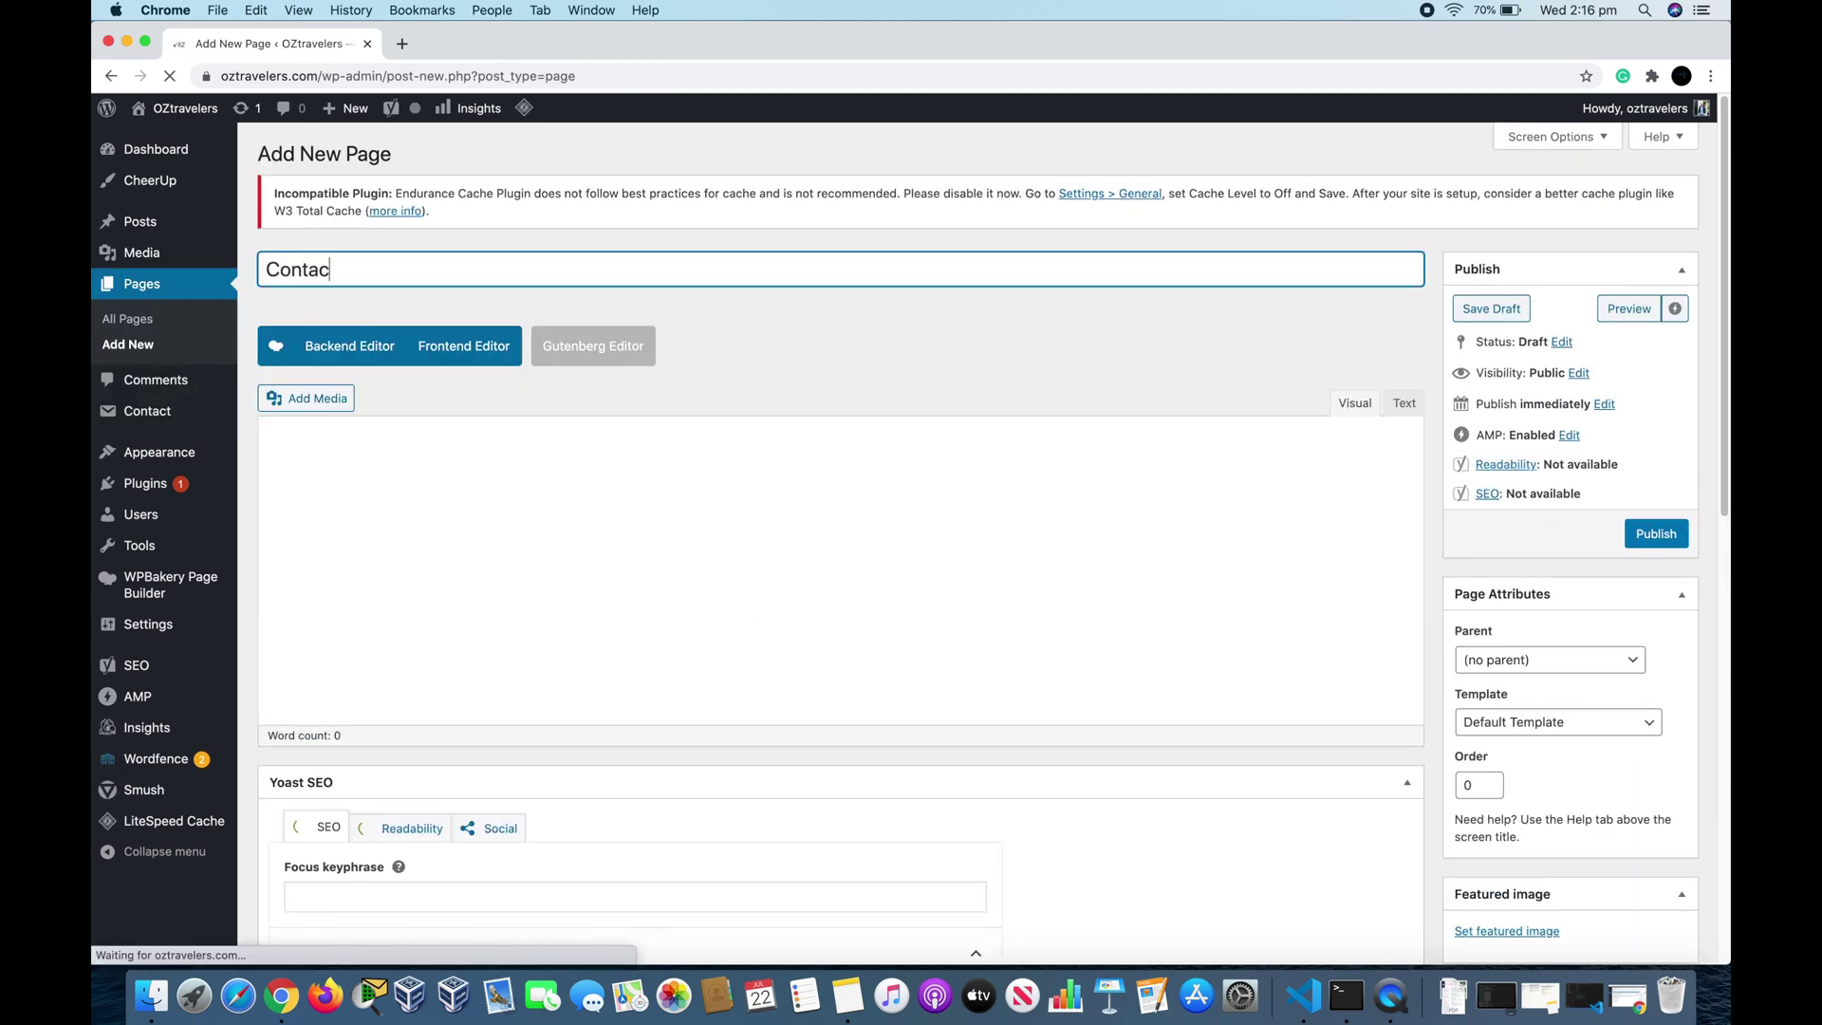
type("t Us")
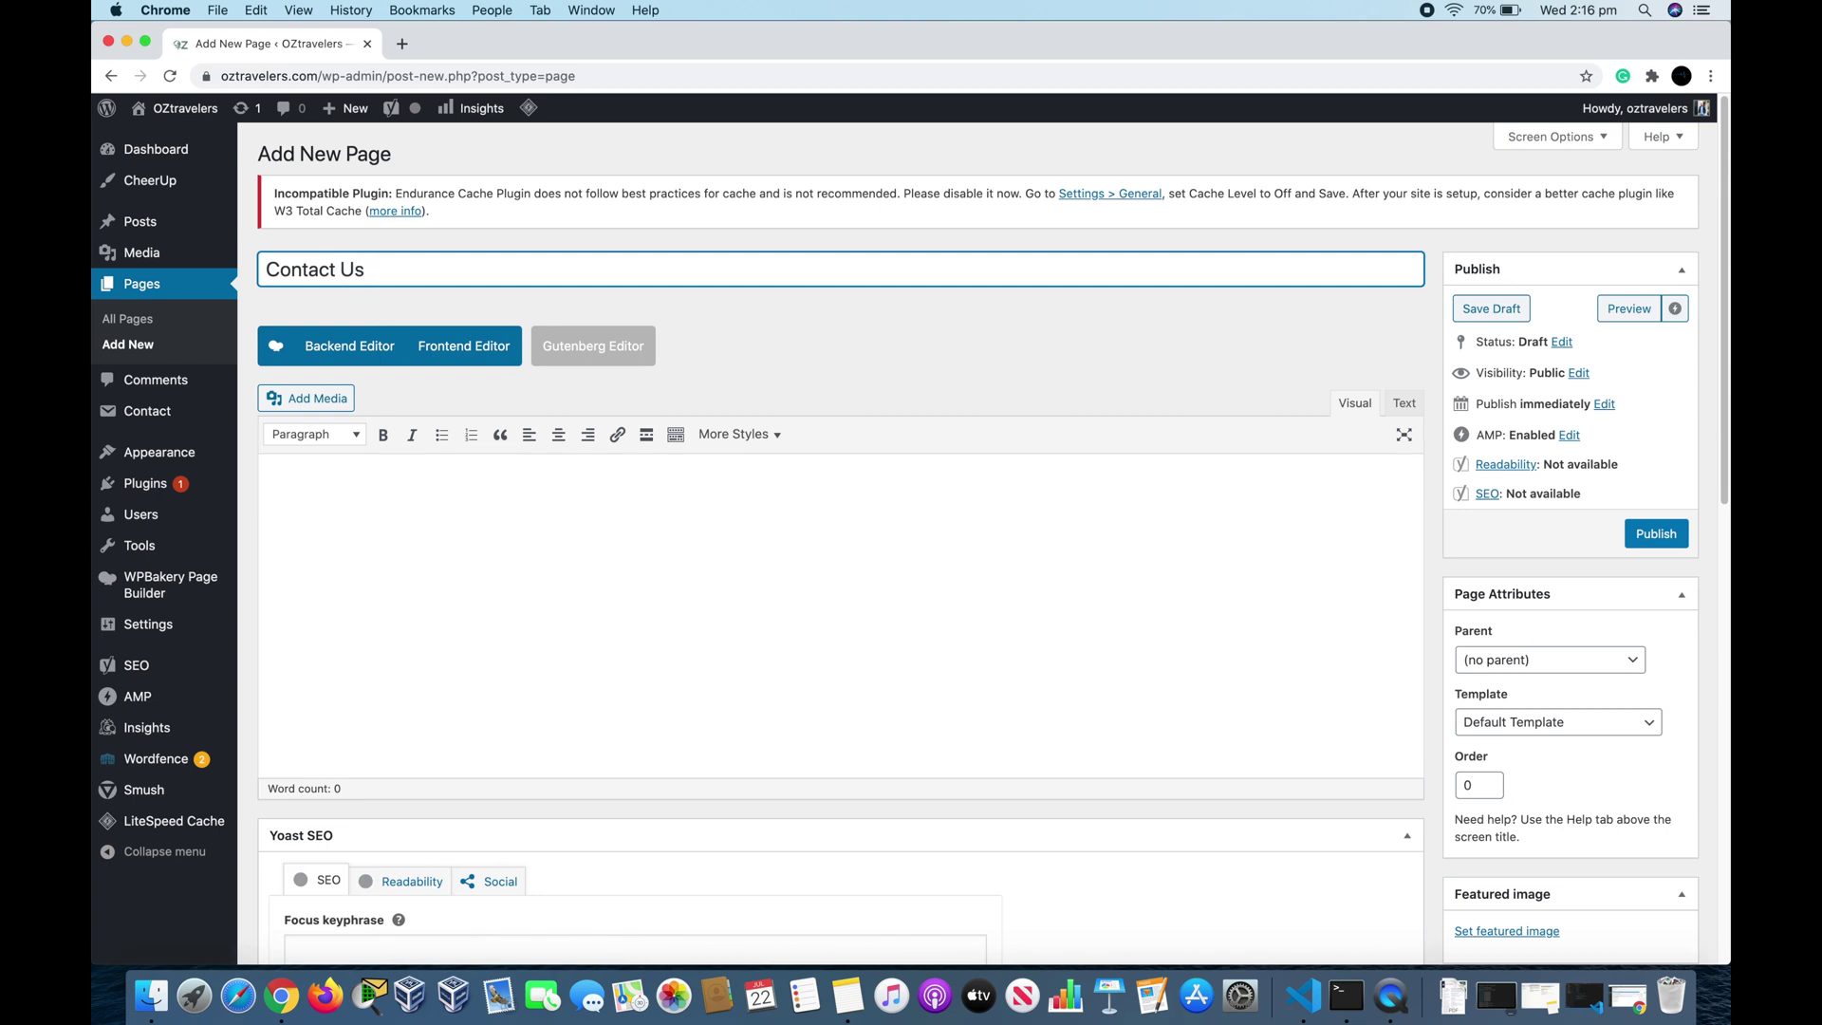
left_click(311, 531)
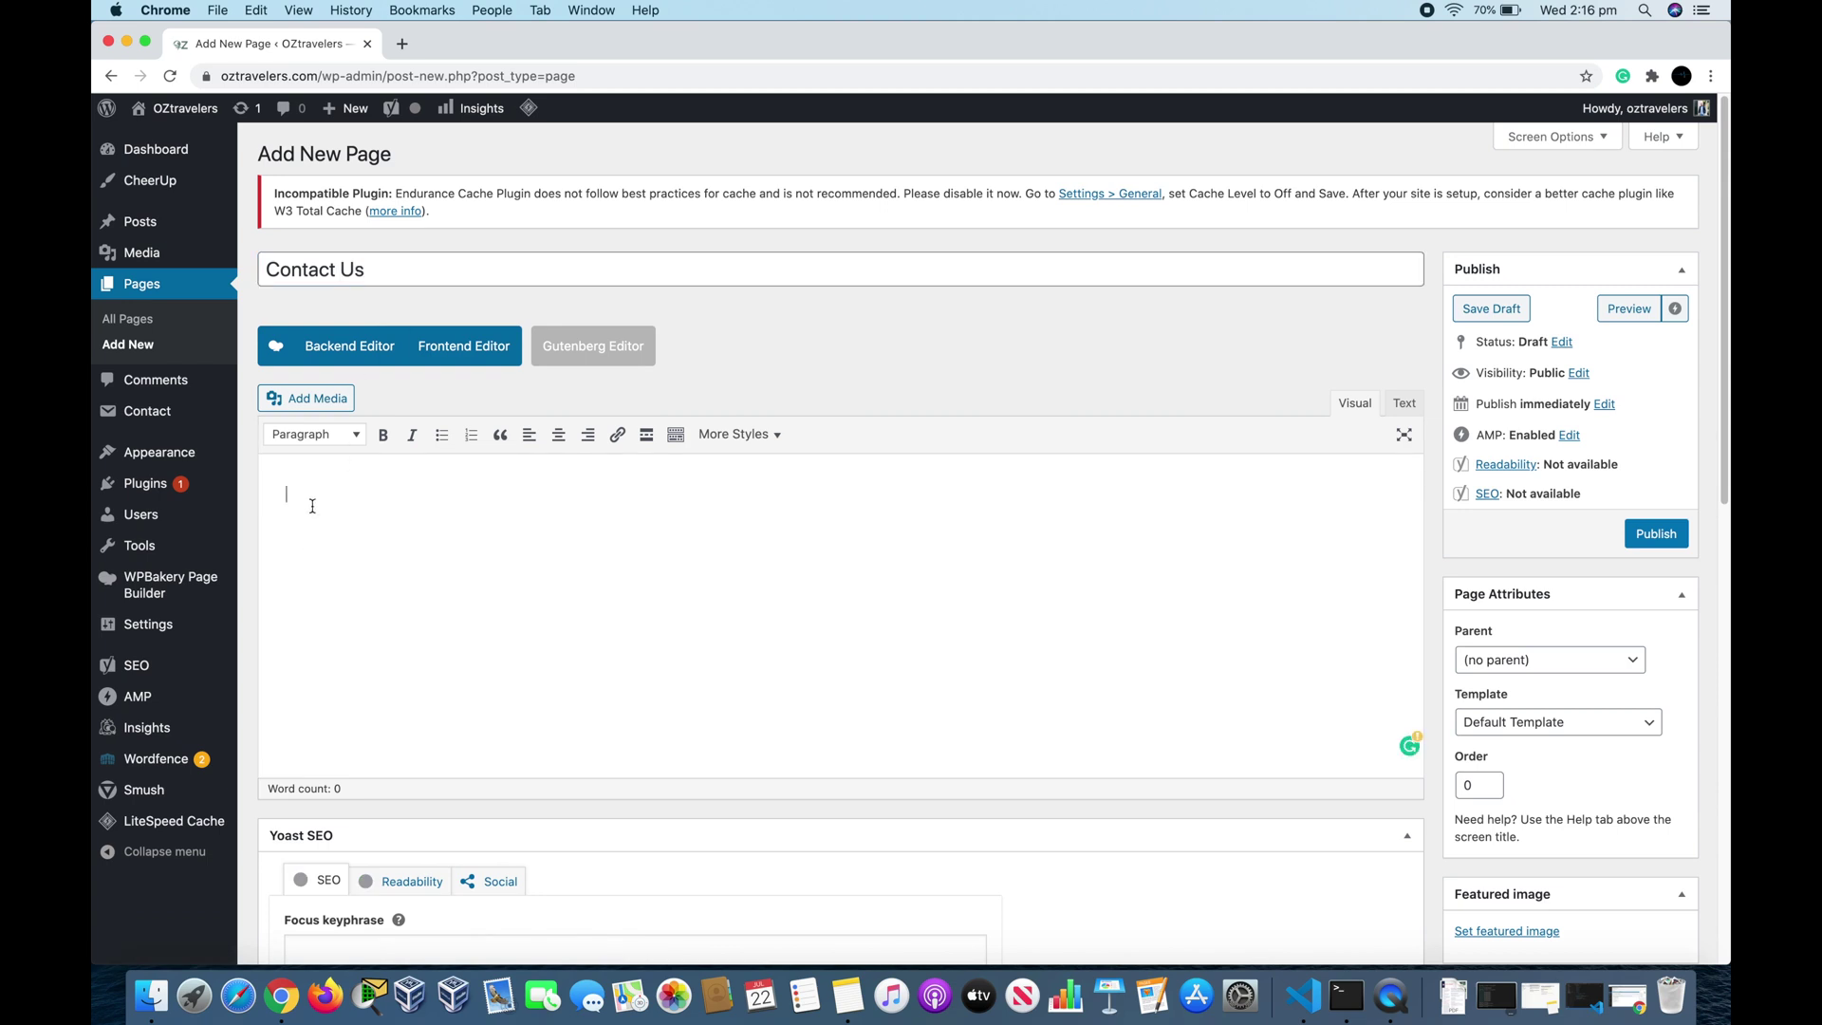
right_click(313, 506)
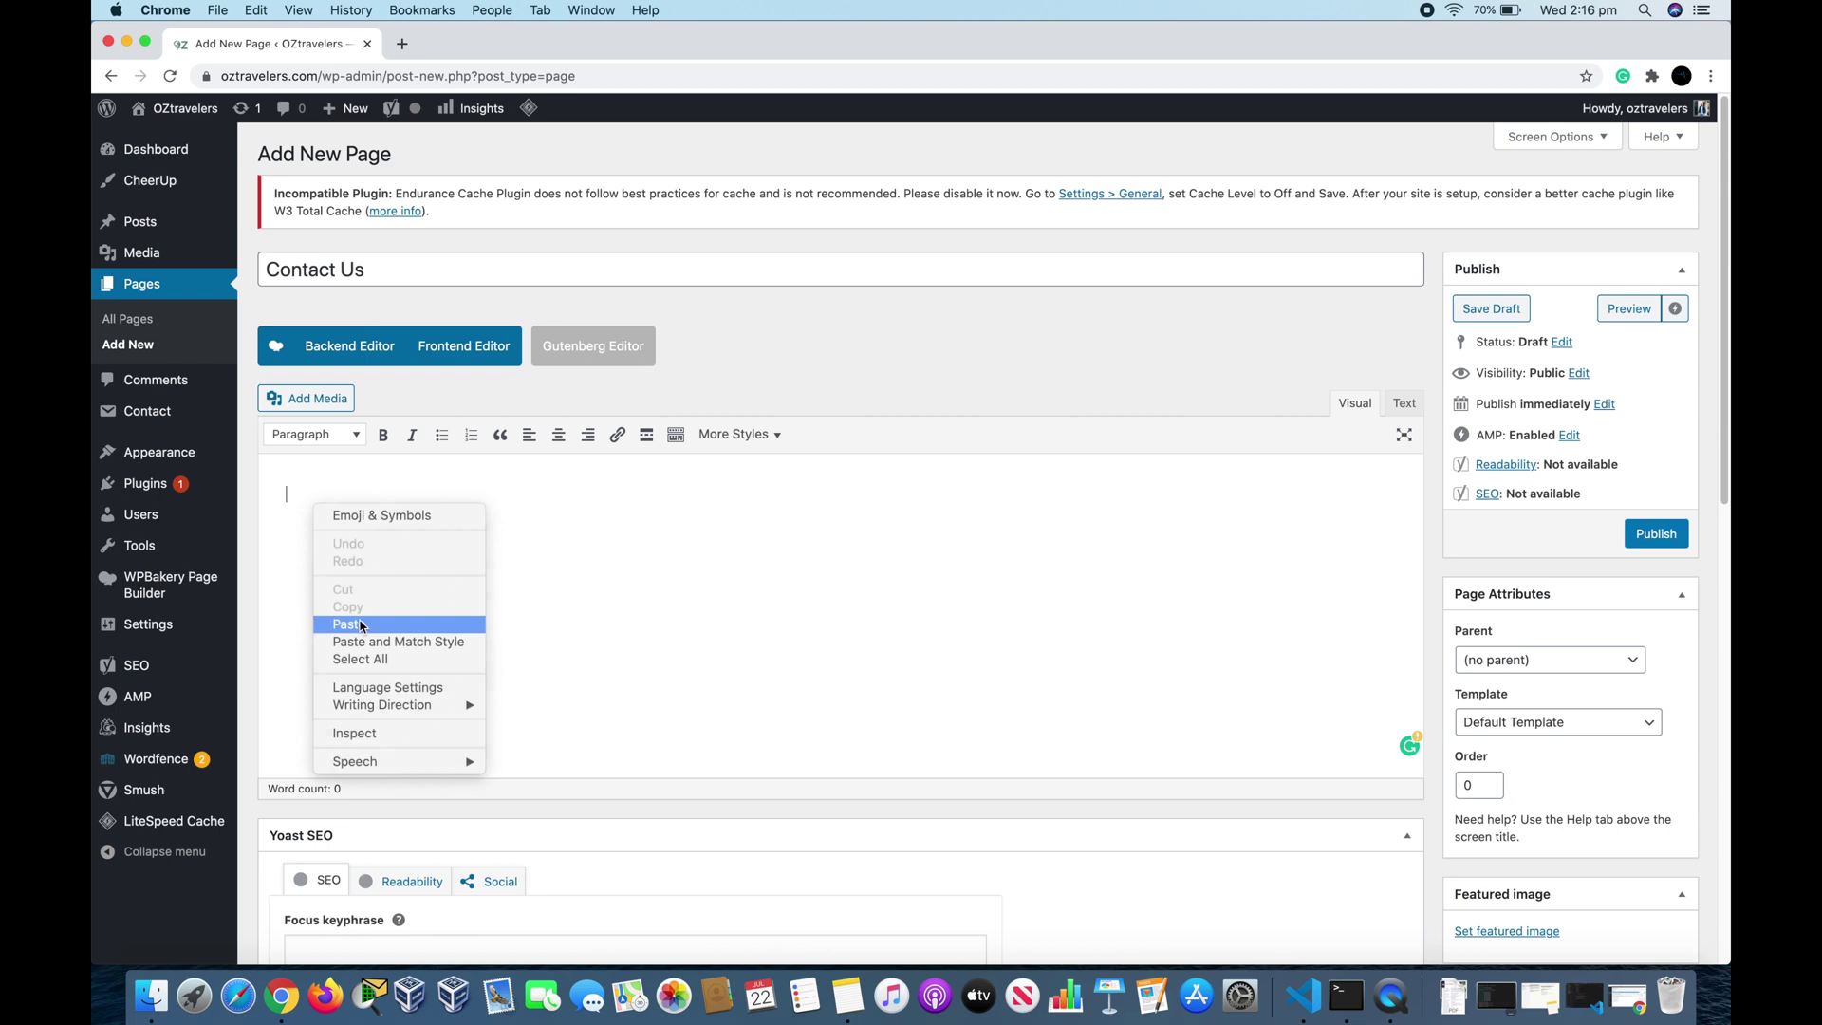
left_click(361, 626)
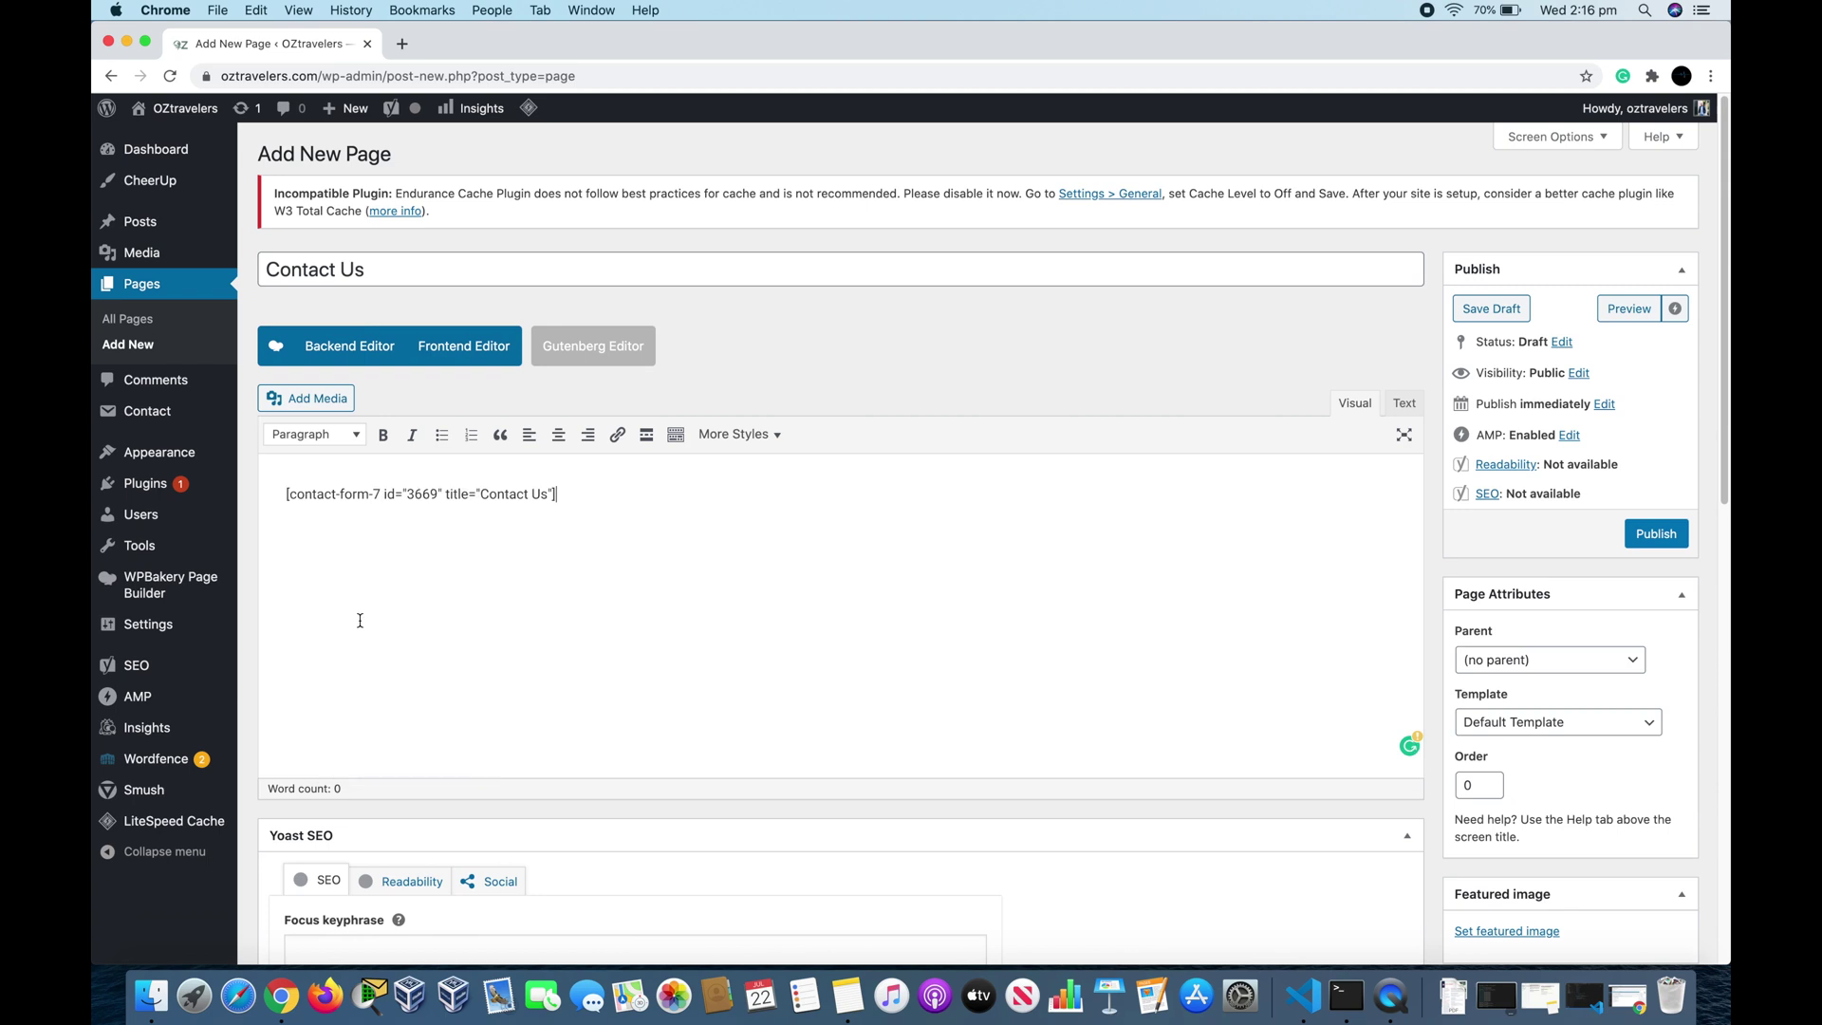
left_click(1672, 539)
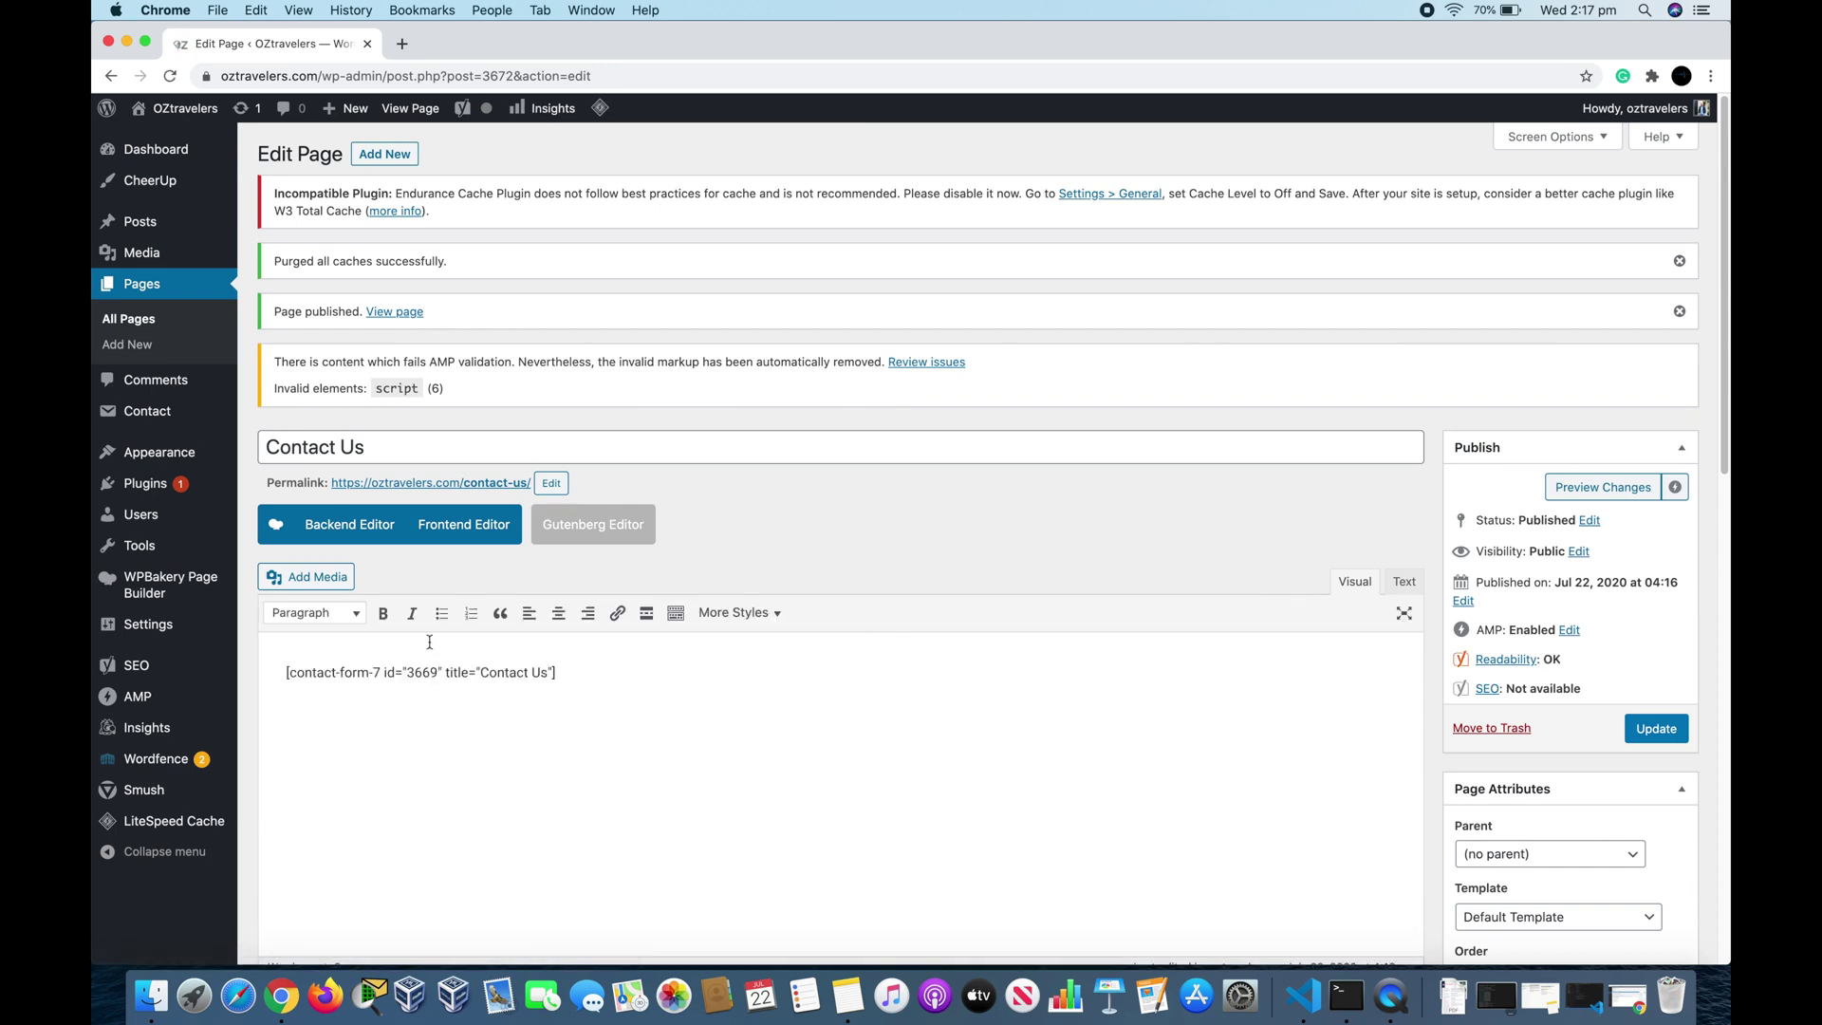
Step: Open the live Contact Us page in a new tab and scroll down to its form
right_click(453, 484)
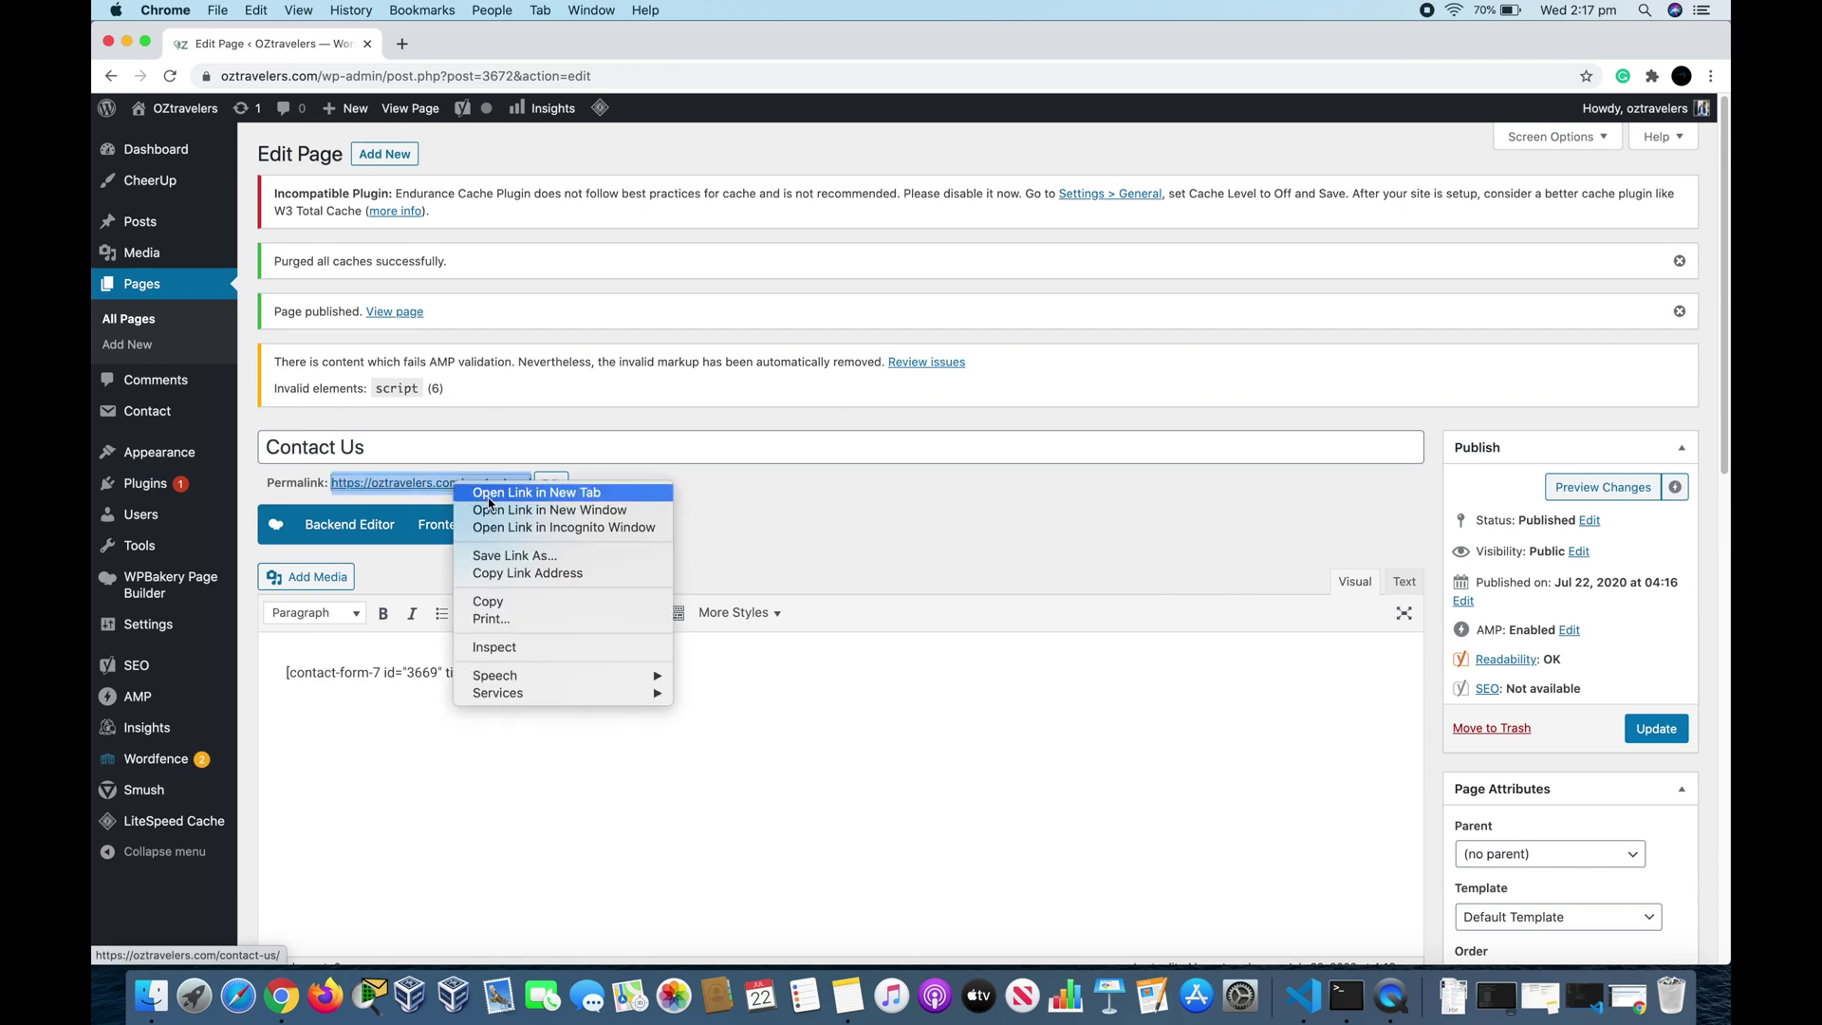
left_click(489, 496)
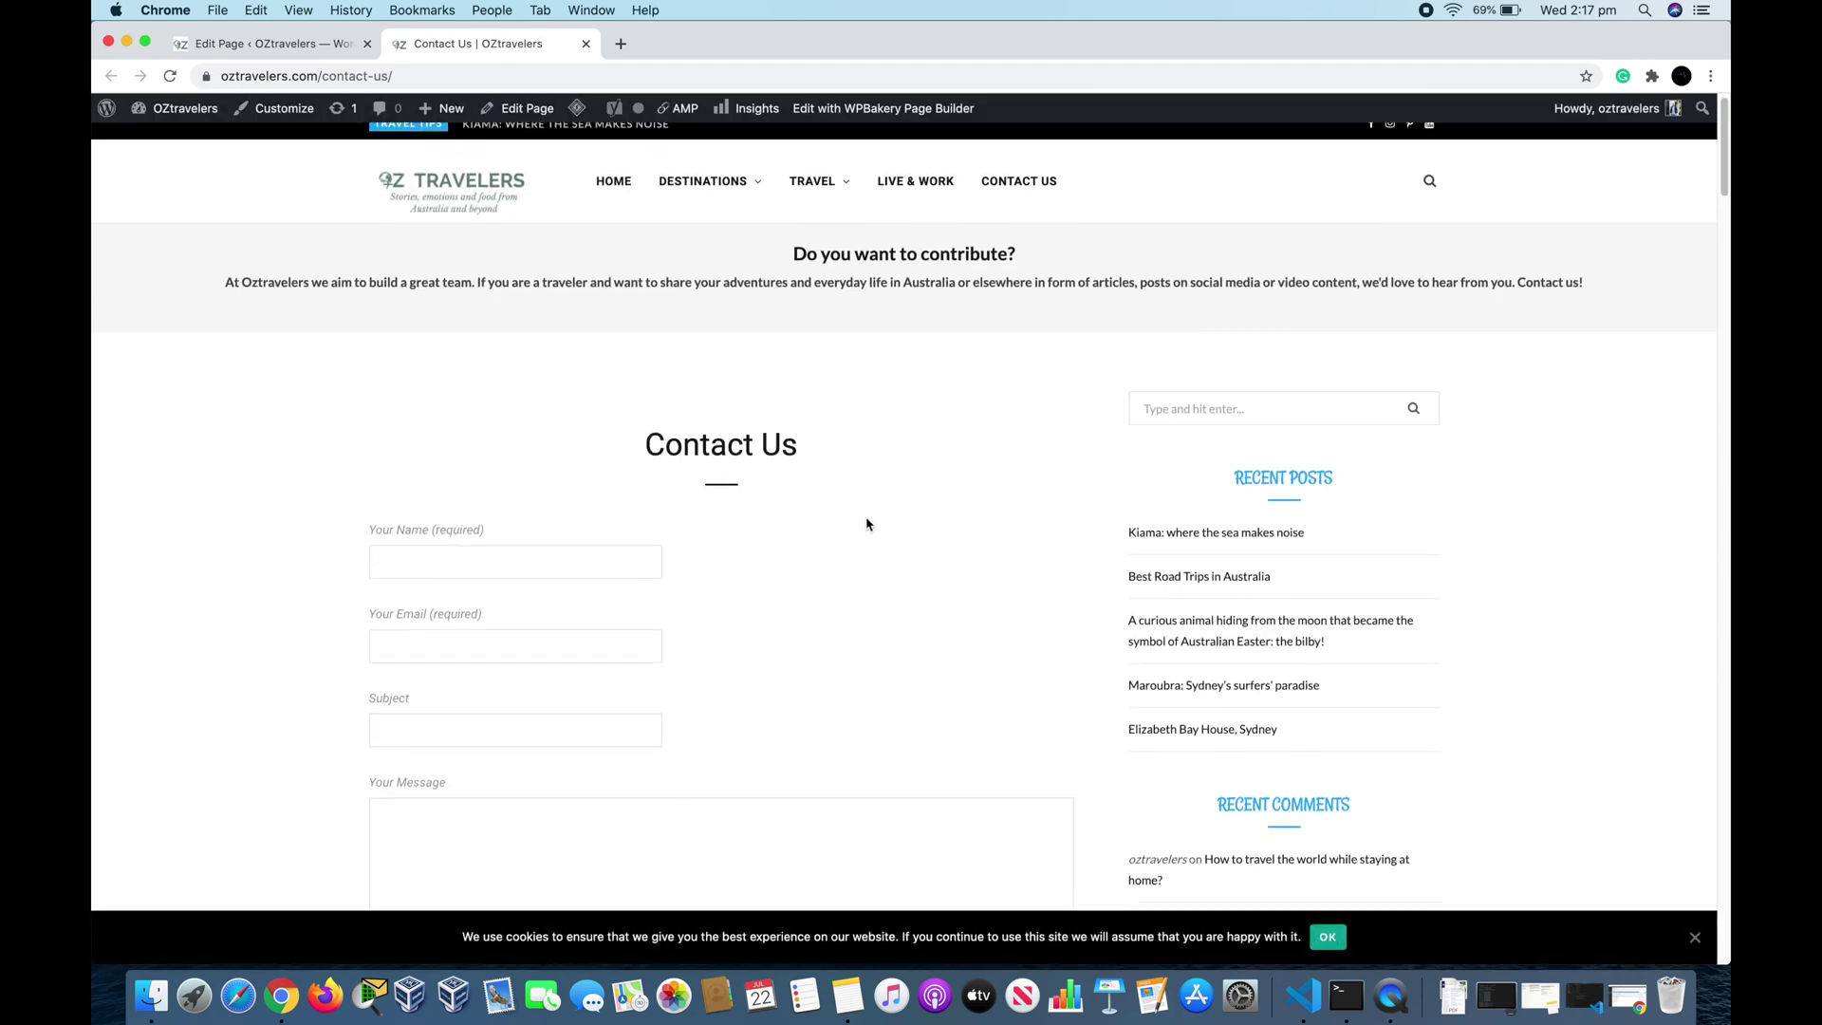
scroll(867, 524, "down", 5)
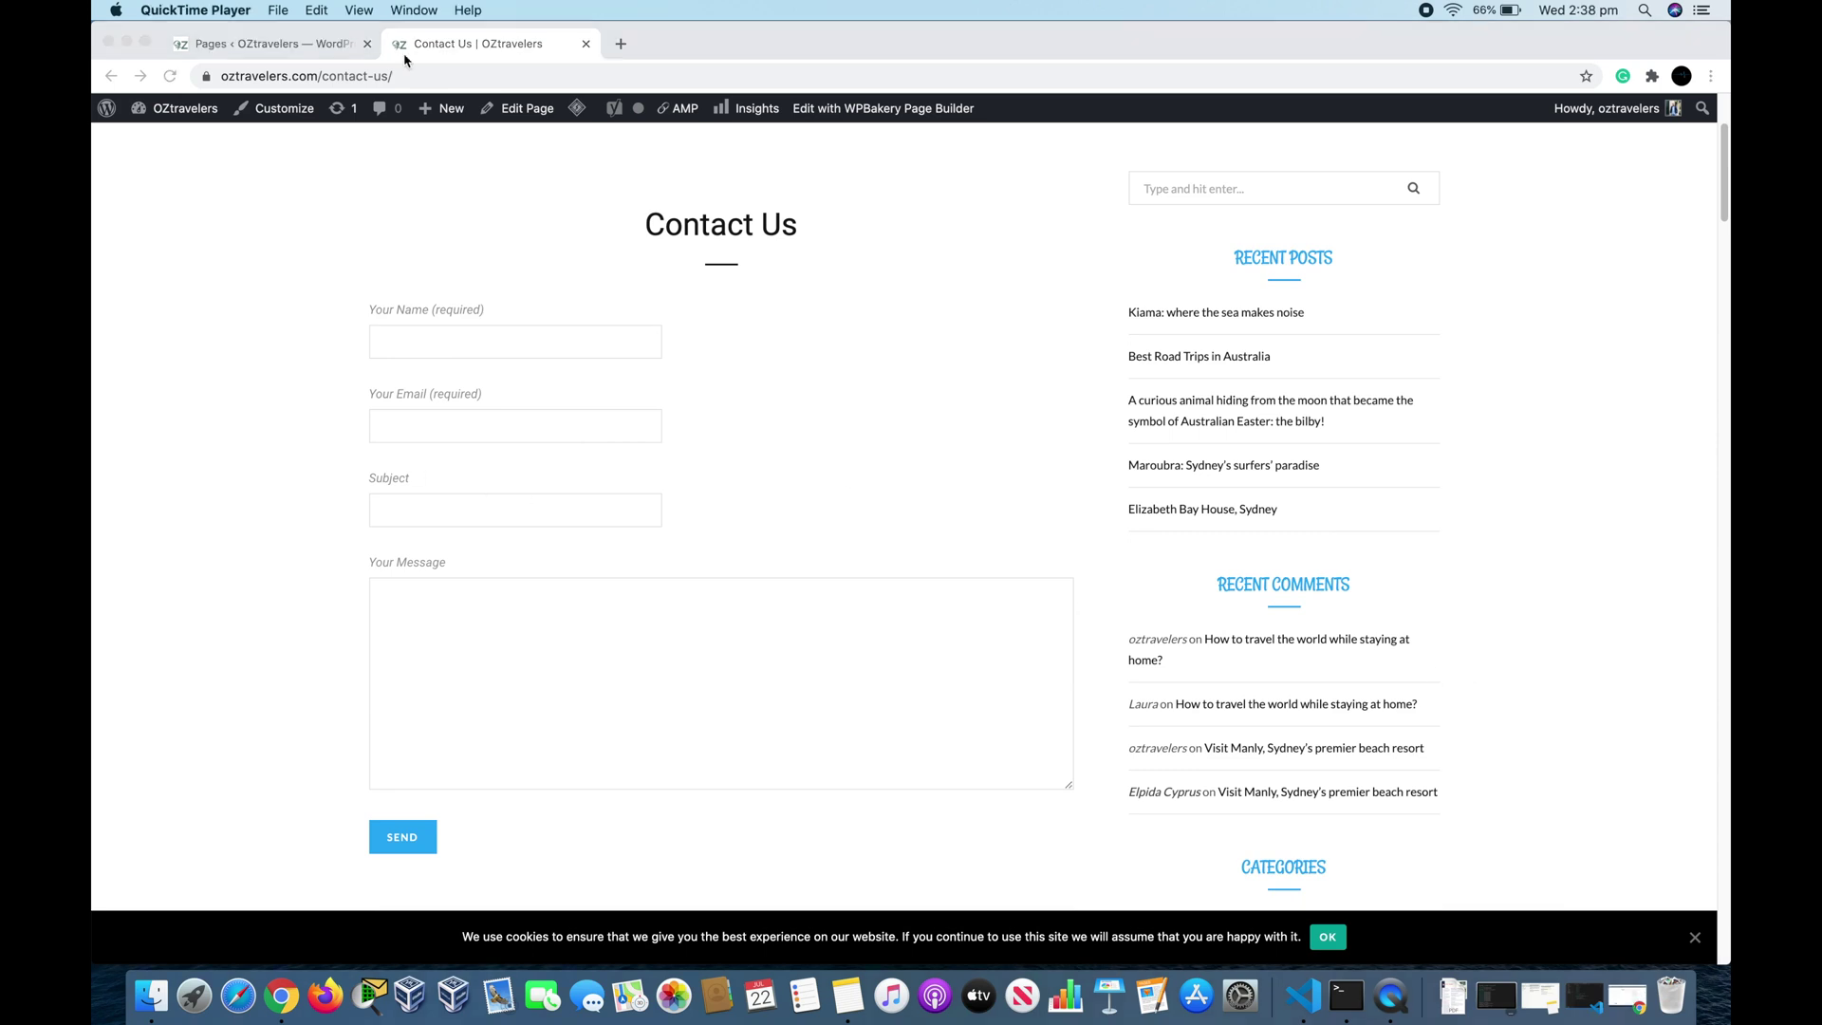
Step: Go back to the admin tab and open the Contact Us form from Contact Forms for editing
left_click(267, 45)
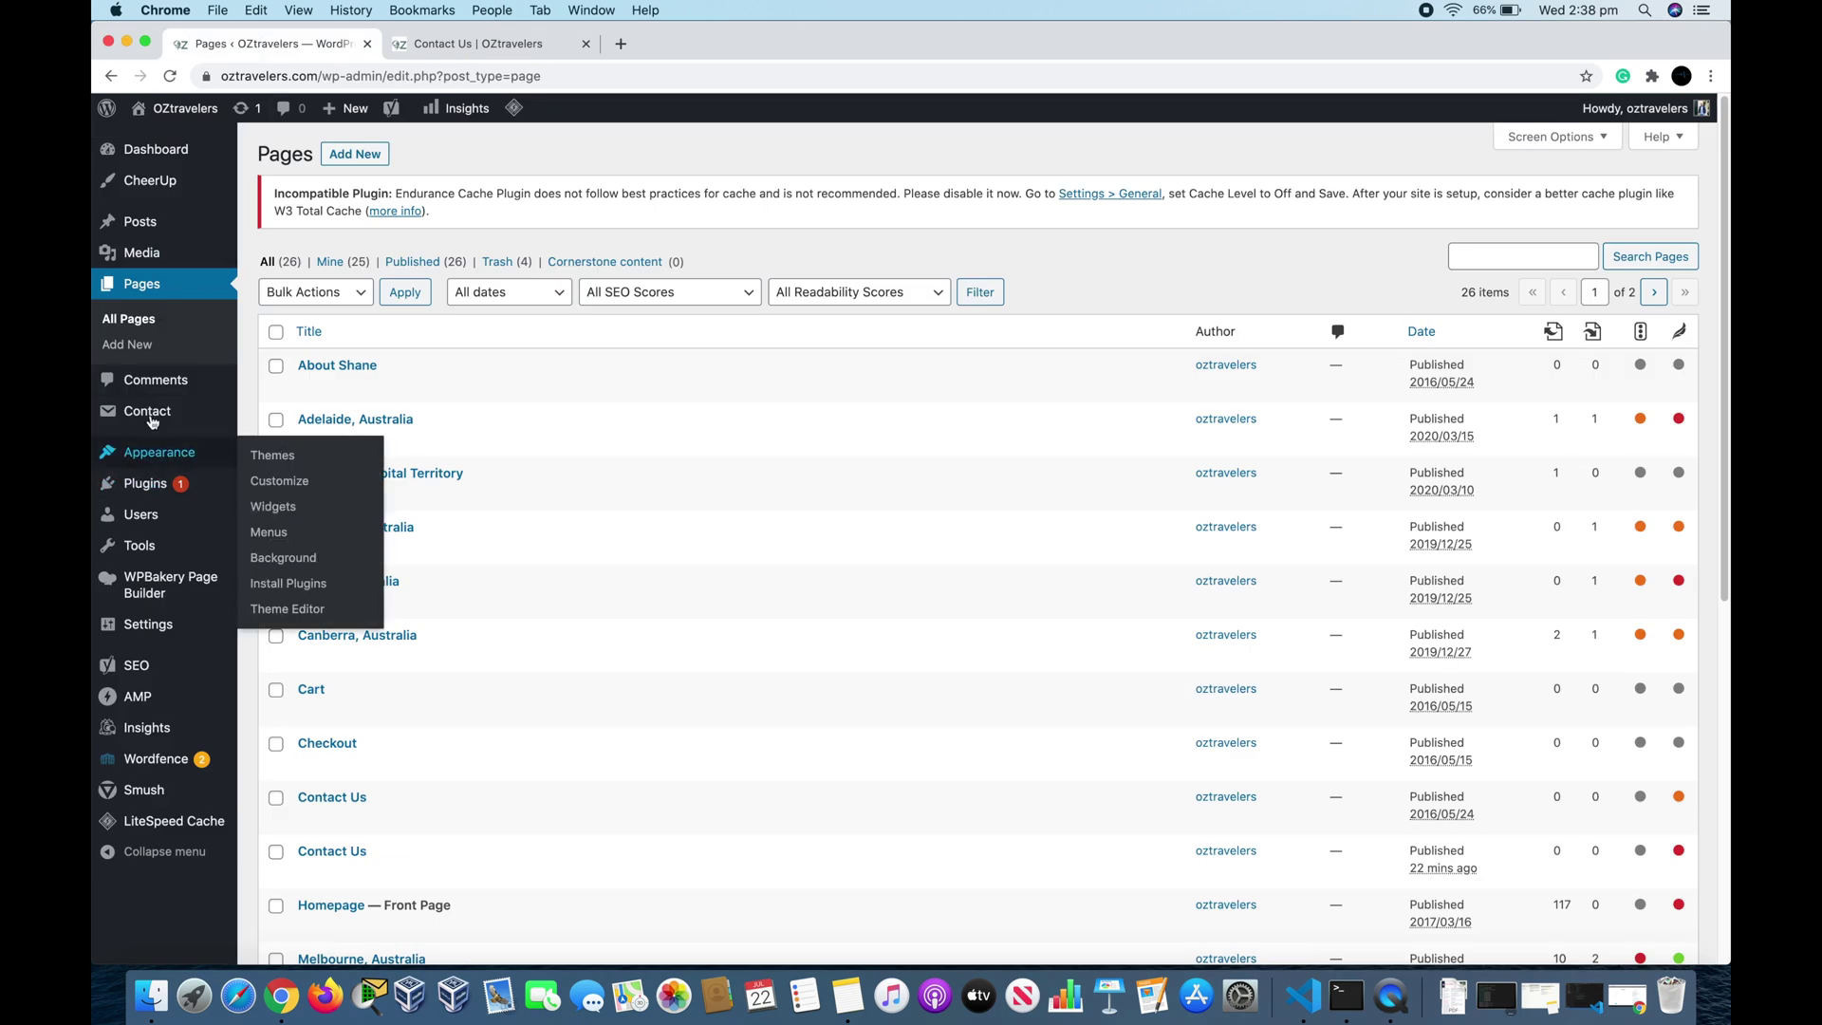
left_click(289, 422)
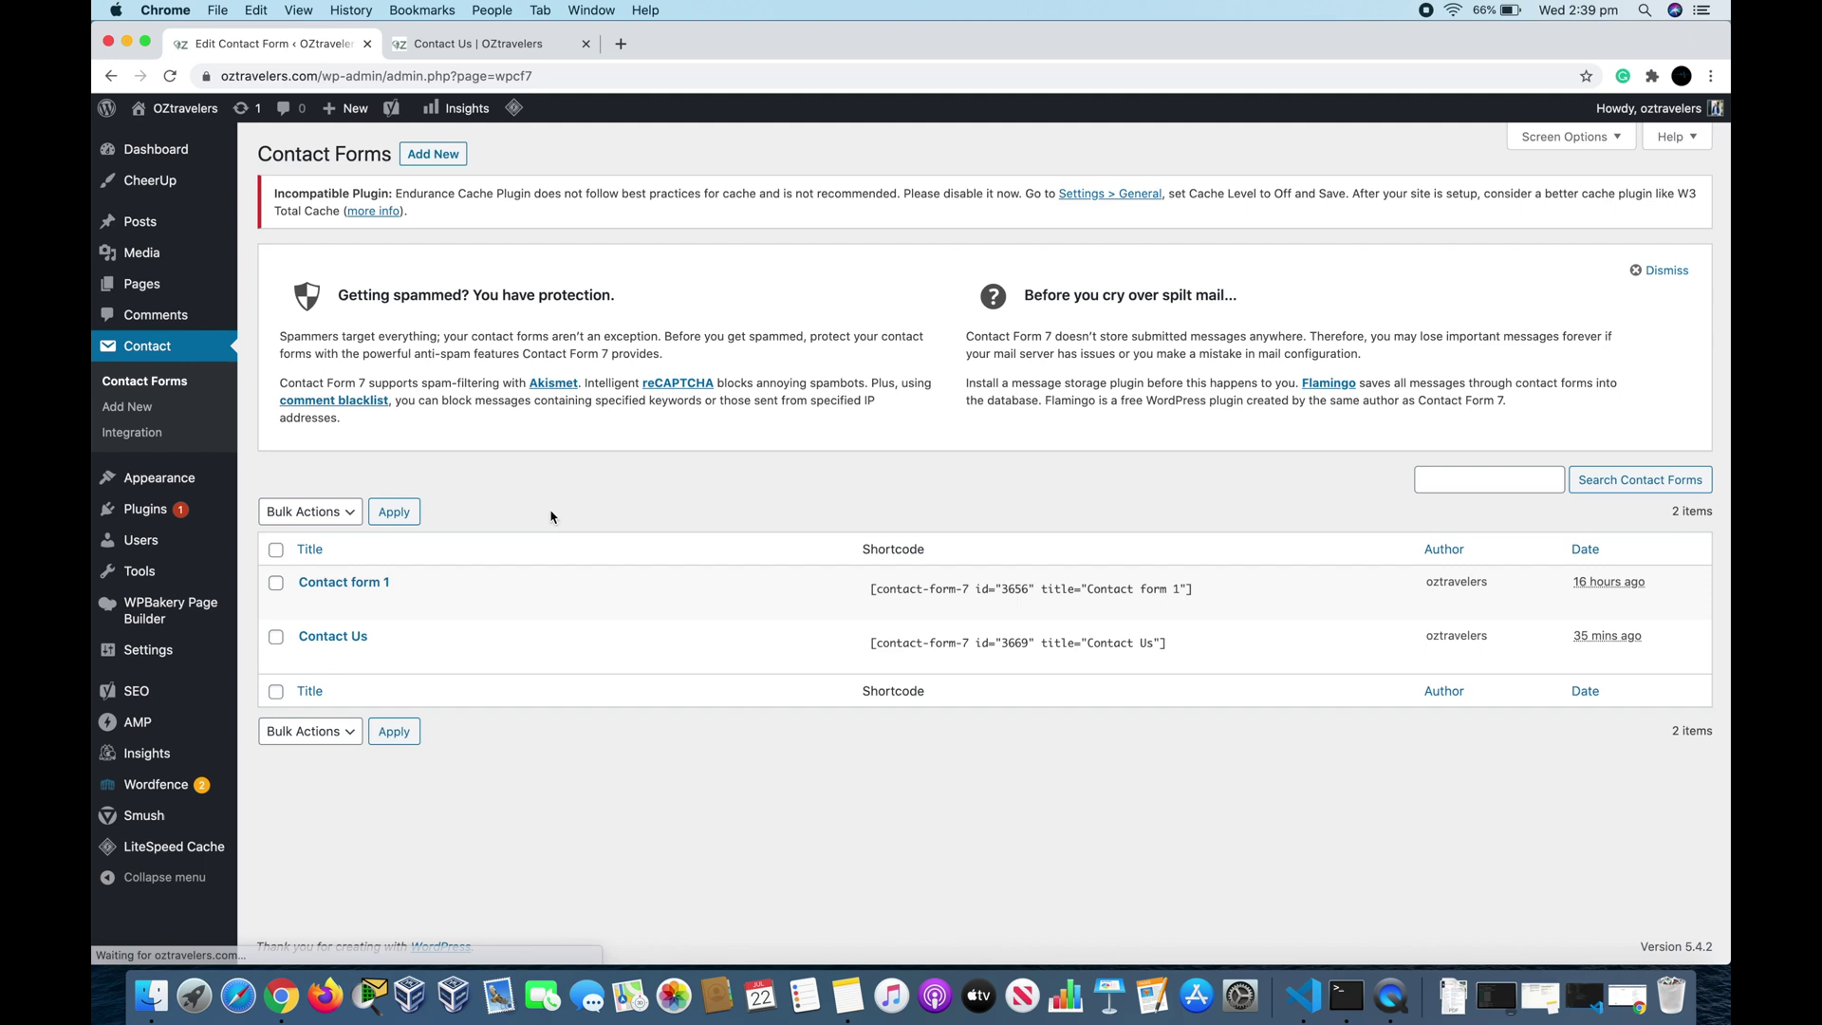
left_click(310, 658)
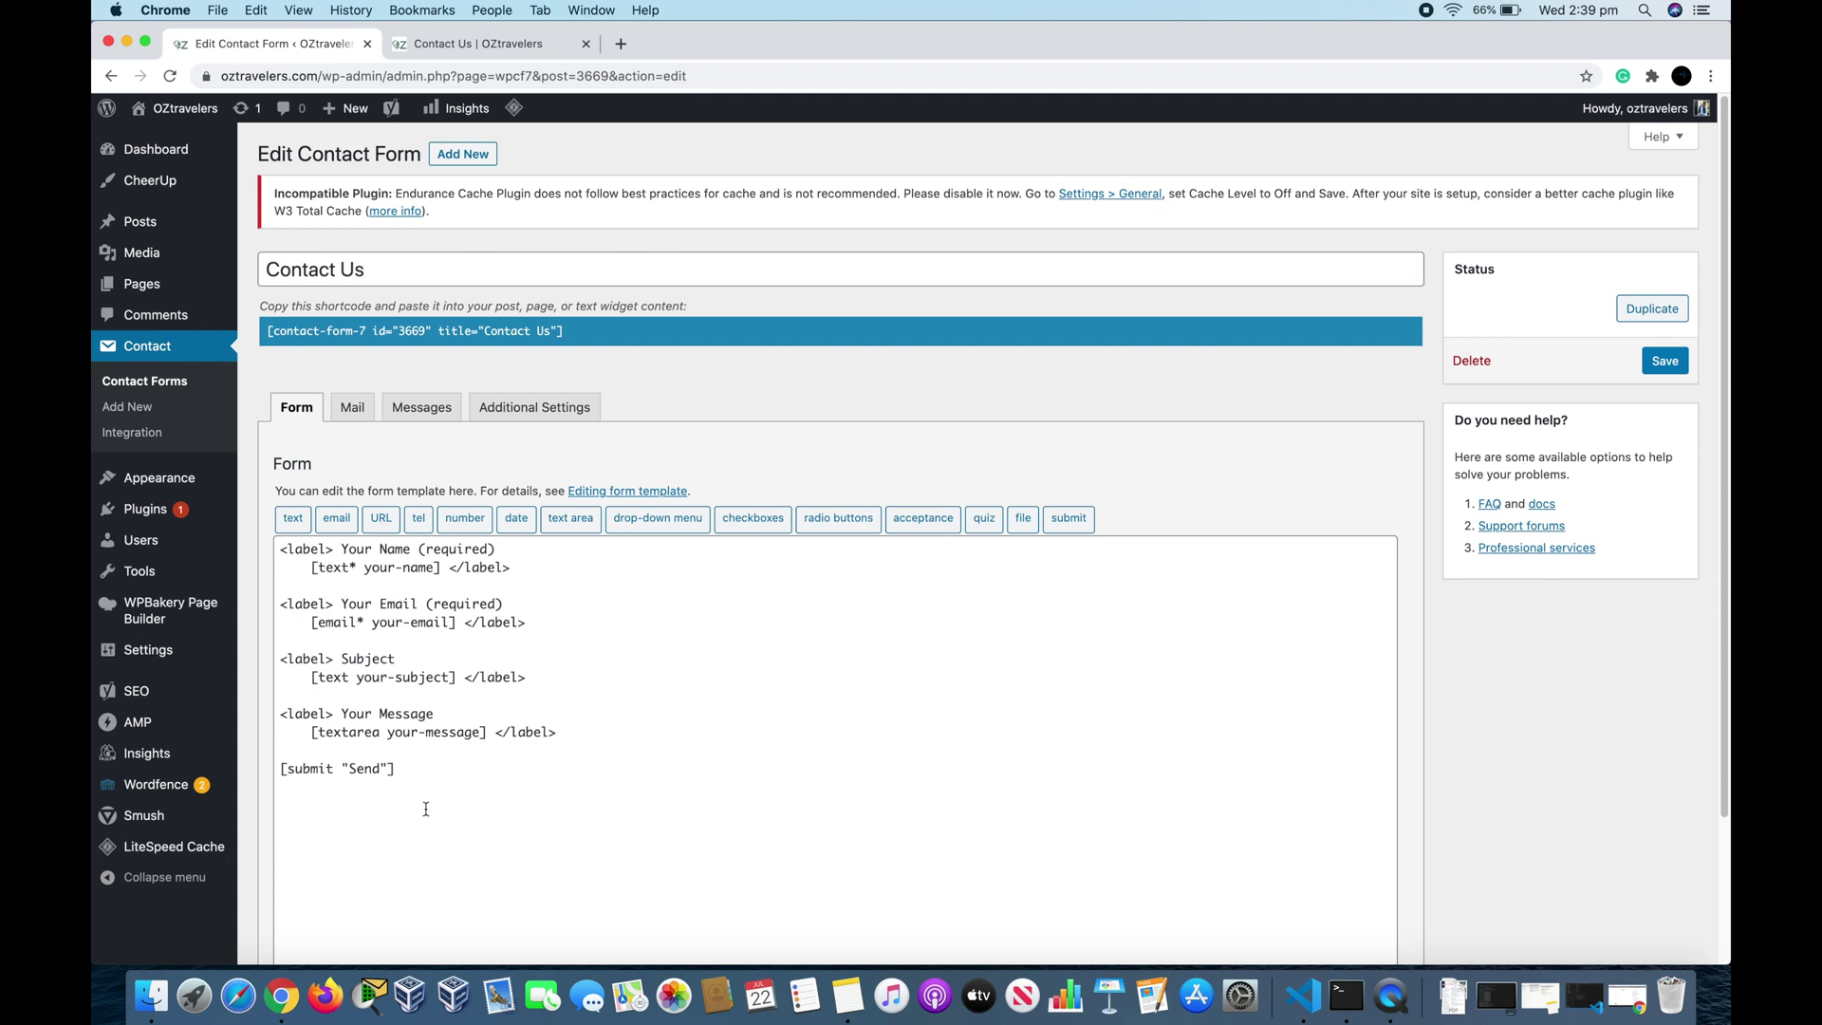
left_click_drag(441, 787, 276, 541)
left_click(681, 694)
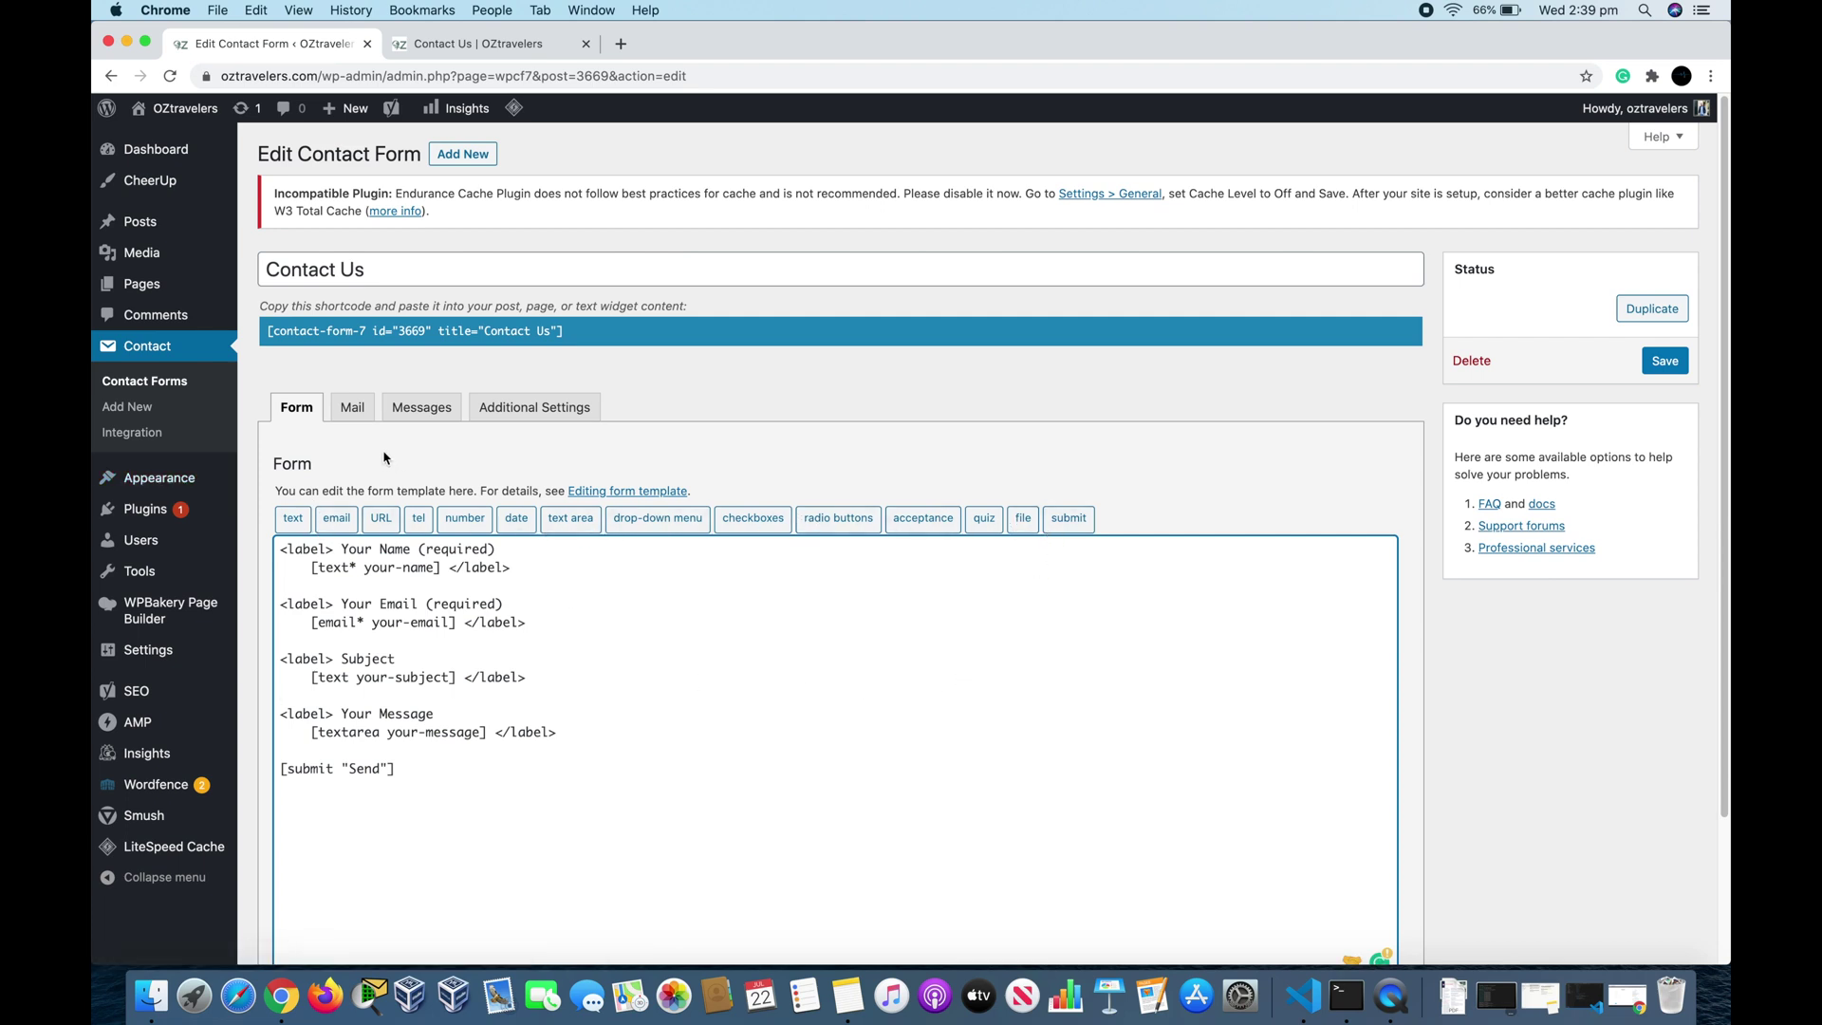
Step: In the Mail tab, append a second test recipient address to the To field
left_click(353, 415)
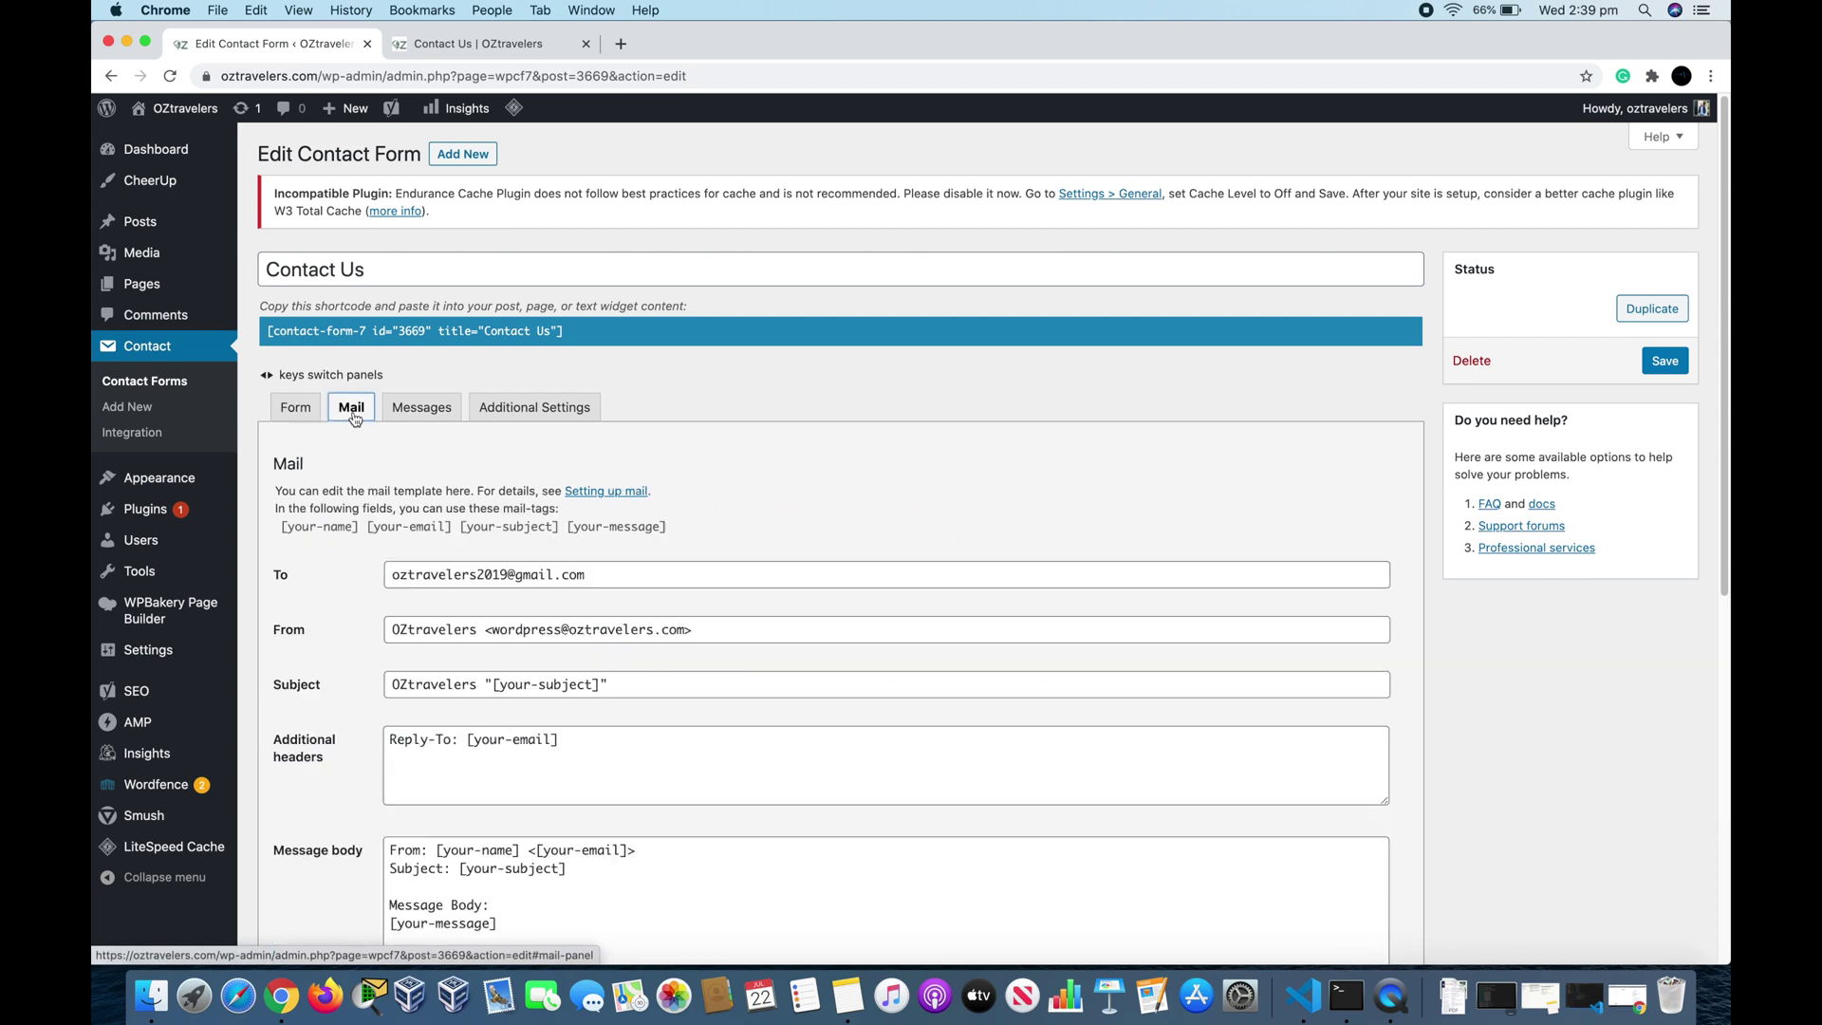
left_click(648, 586)
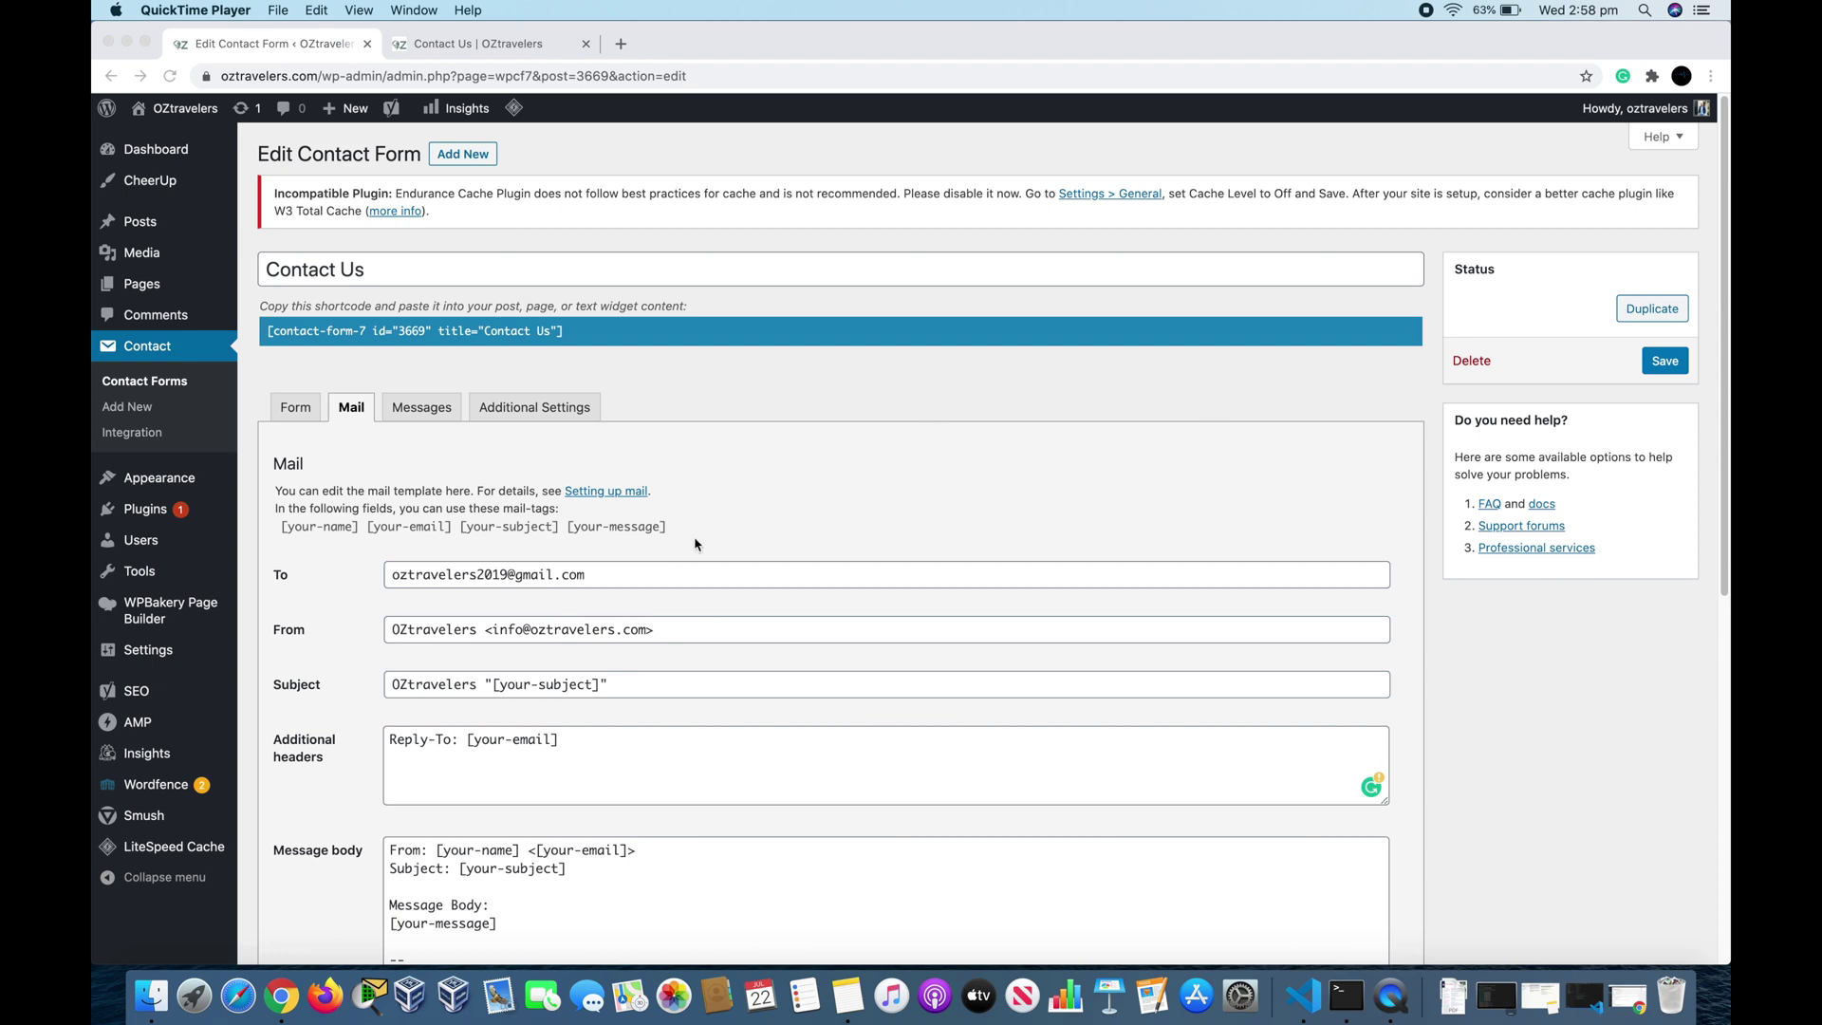
triple_click(629, 579)
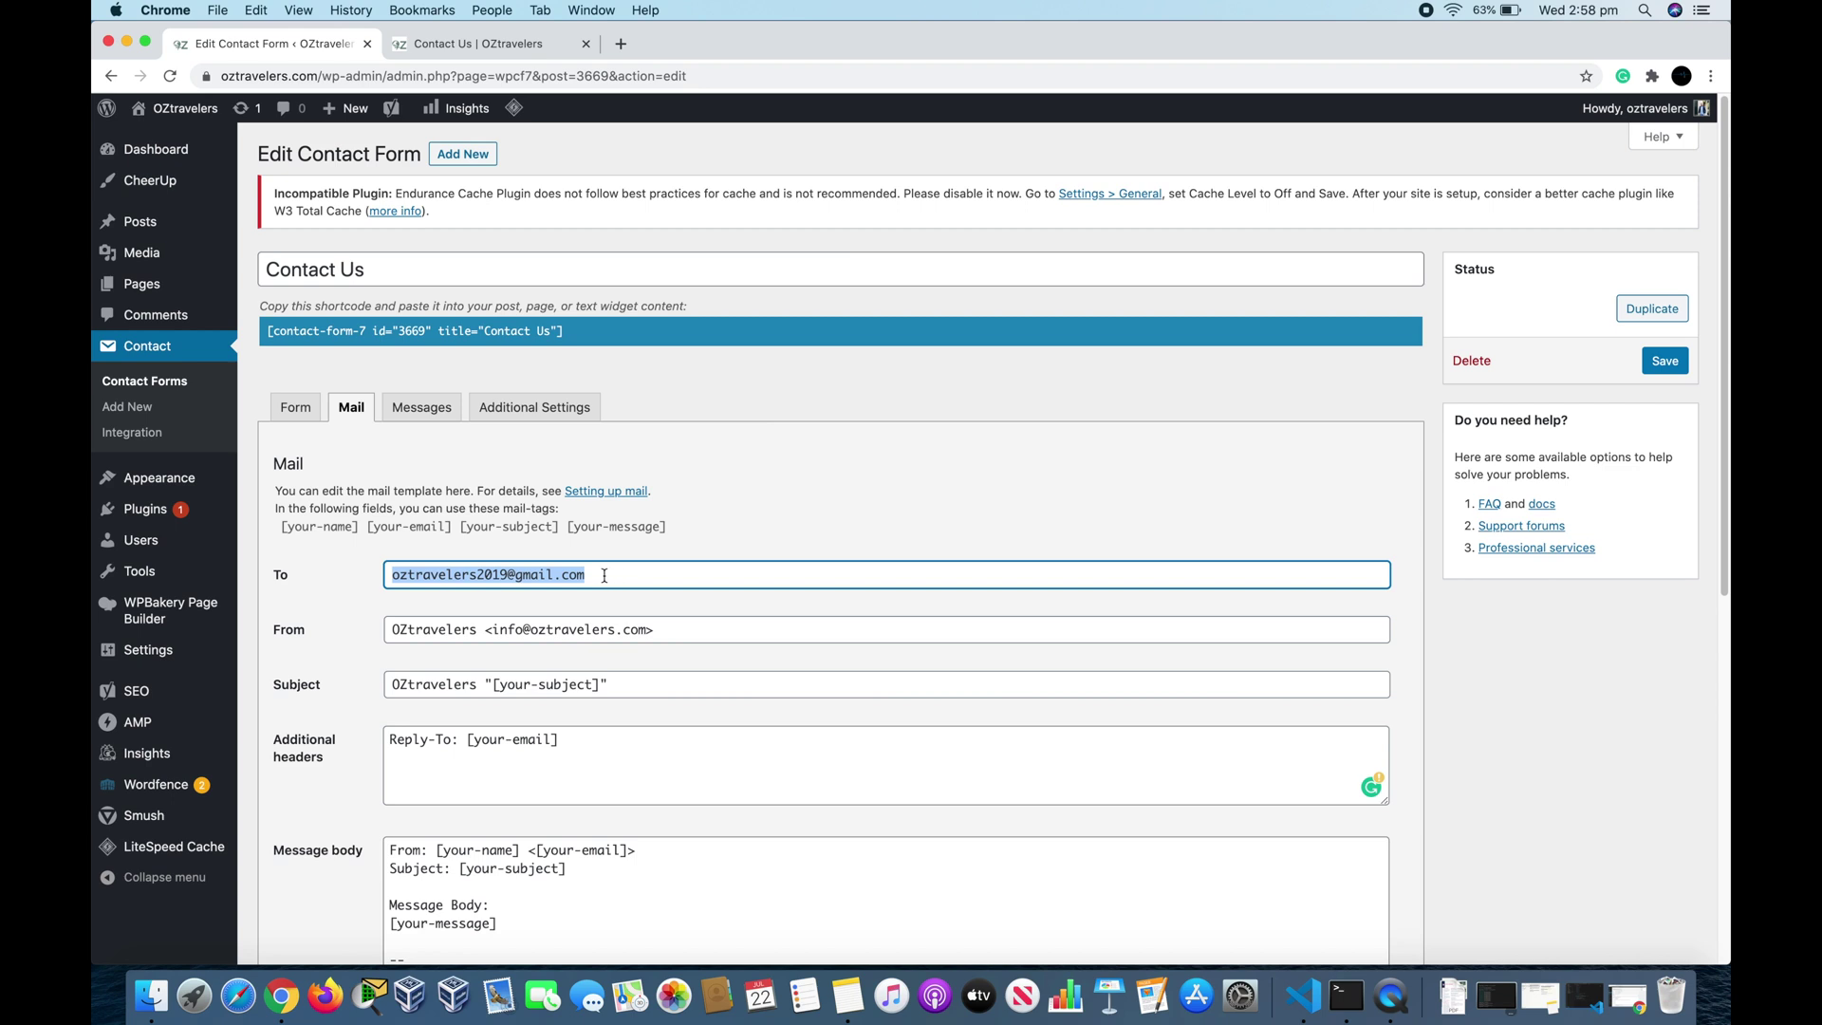
left_click(604, 576)
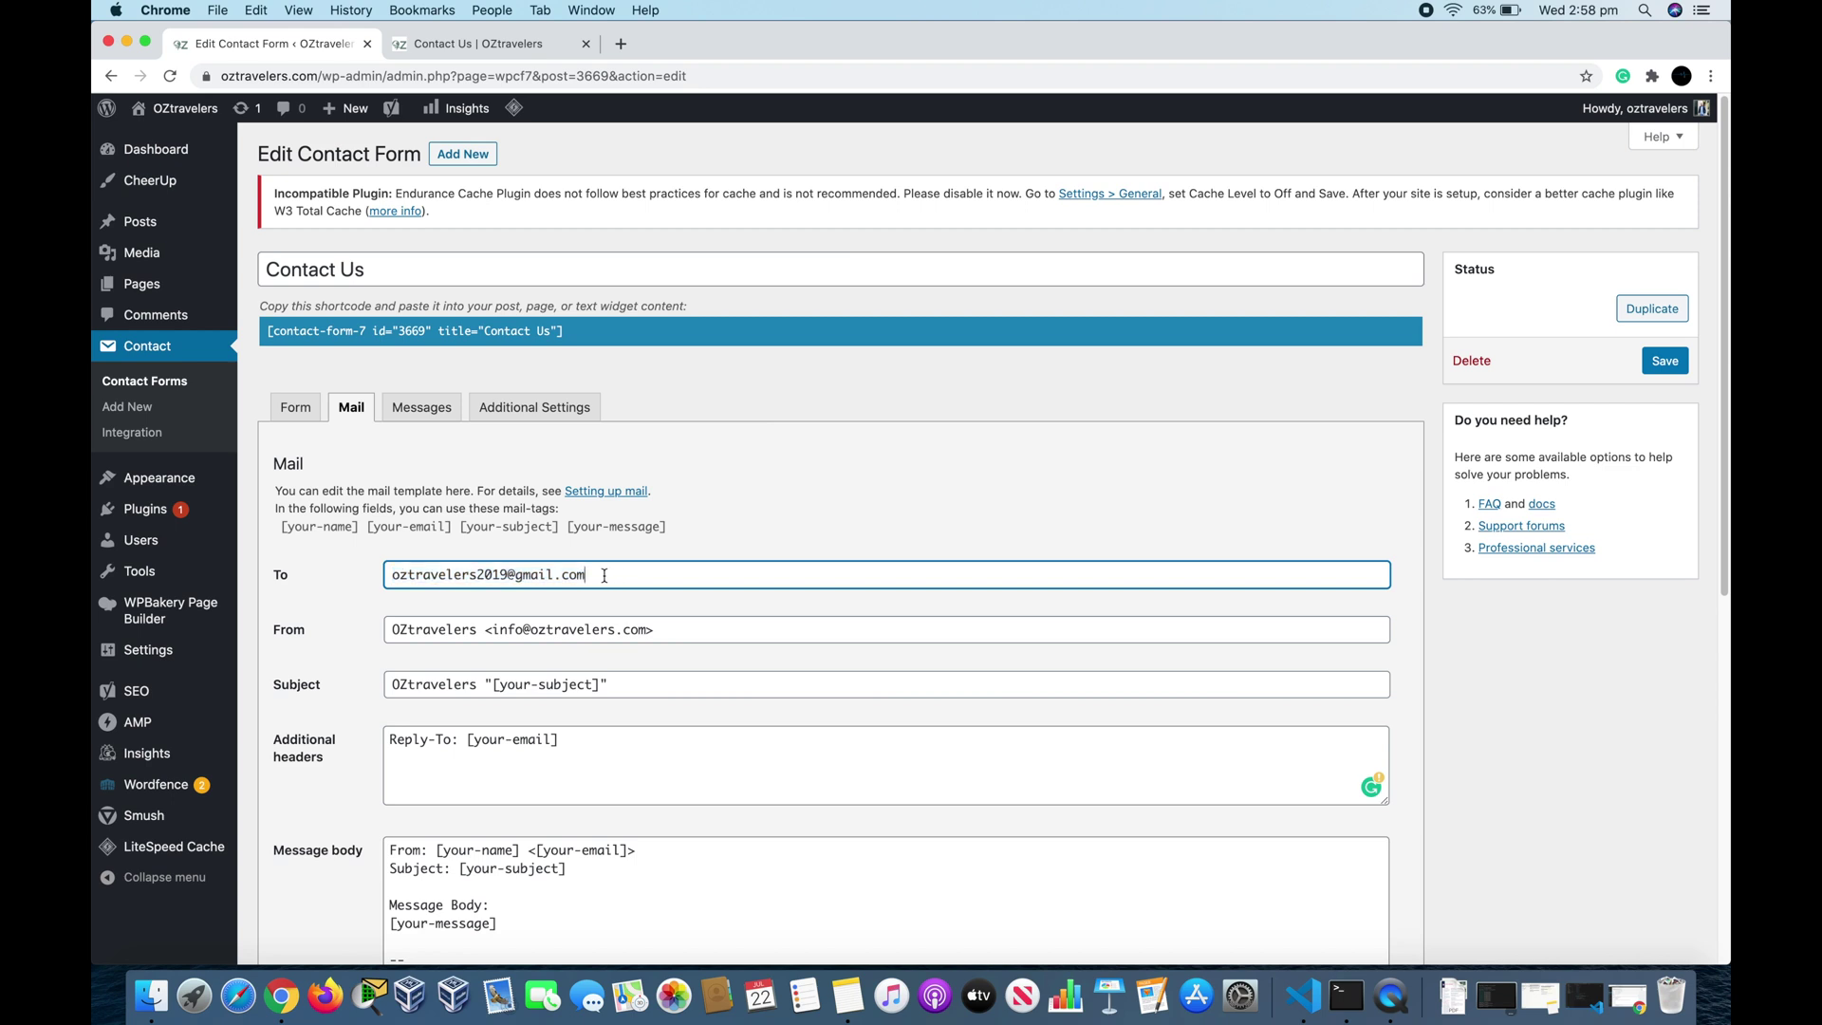
type(", test@gmail.com")
Step: Review the mail's From, Subject and Additional Headers values
left_click(722, 631)
key("super+a")
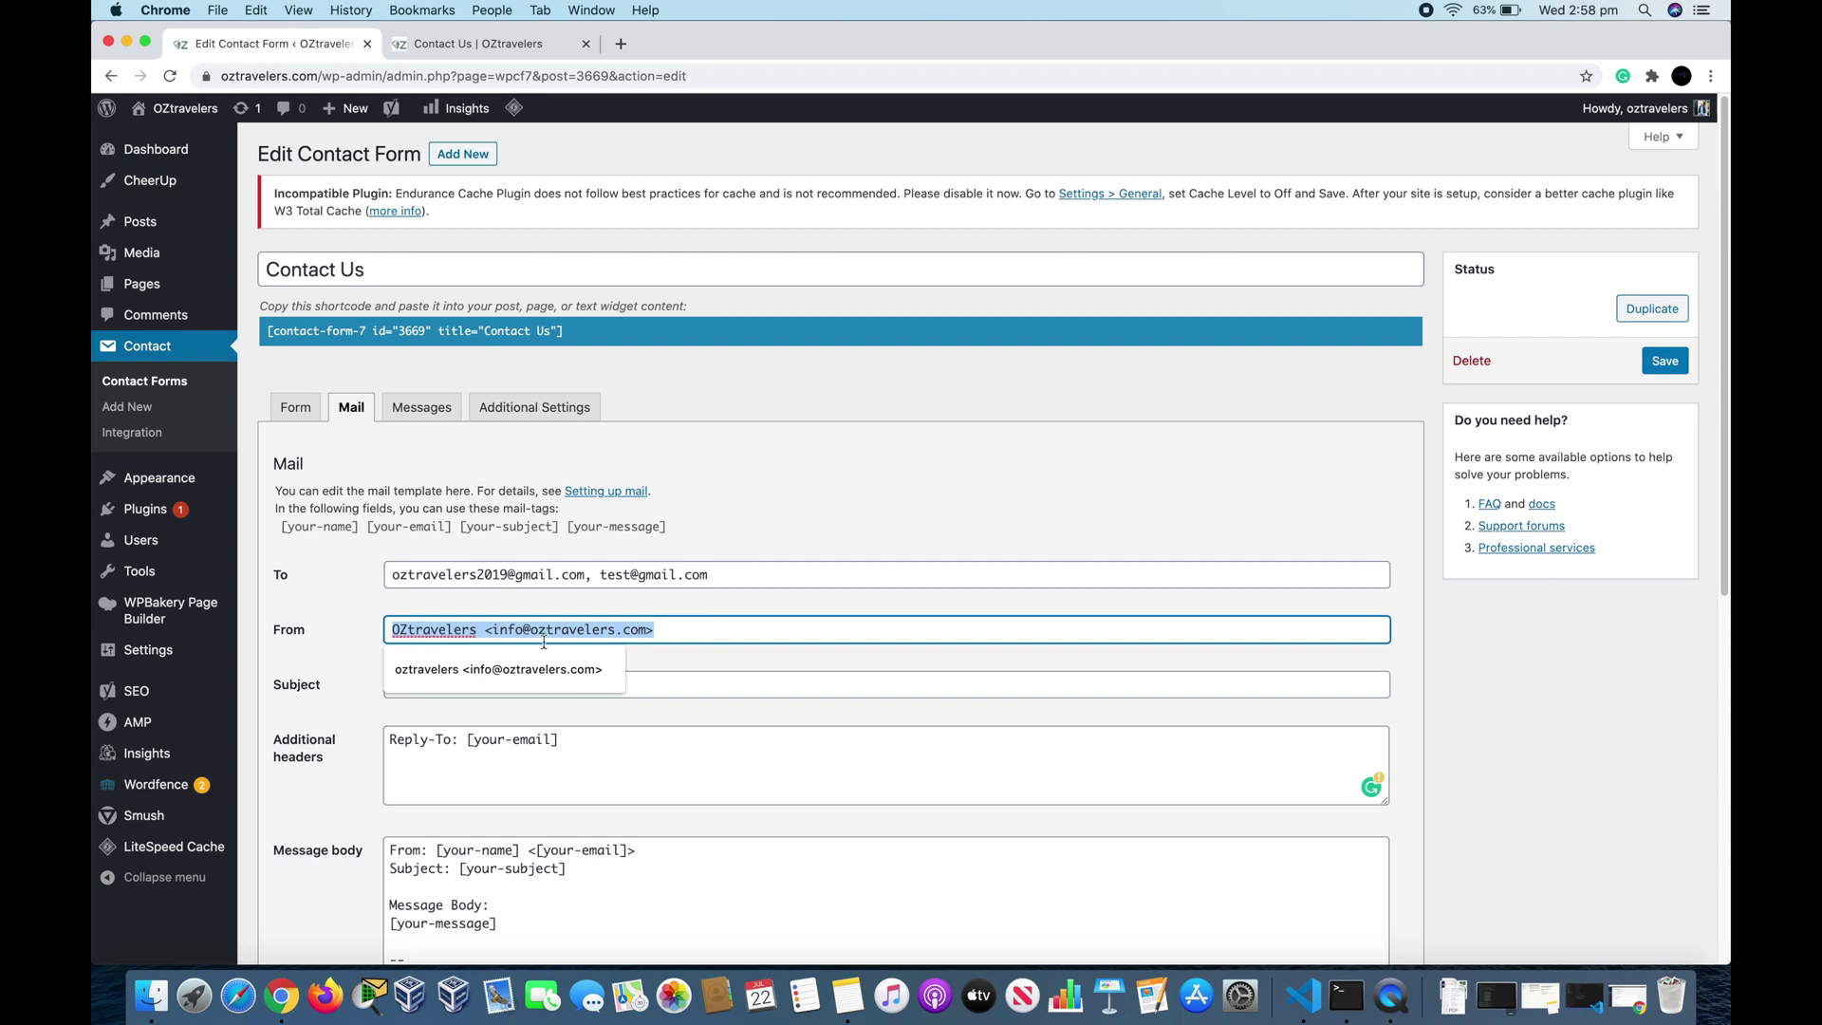
left_click(721, 639)
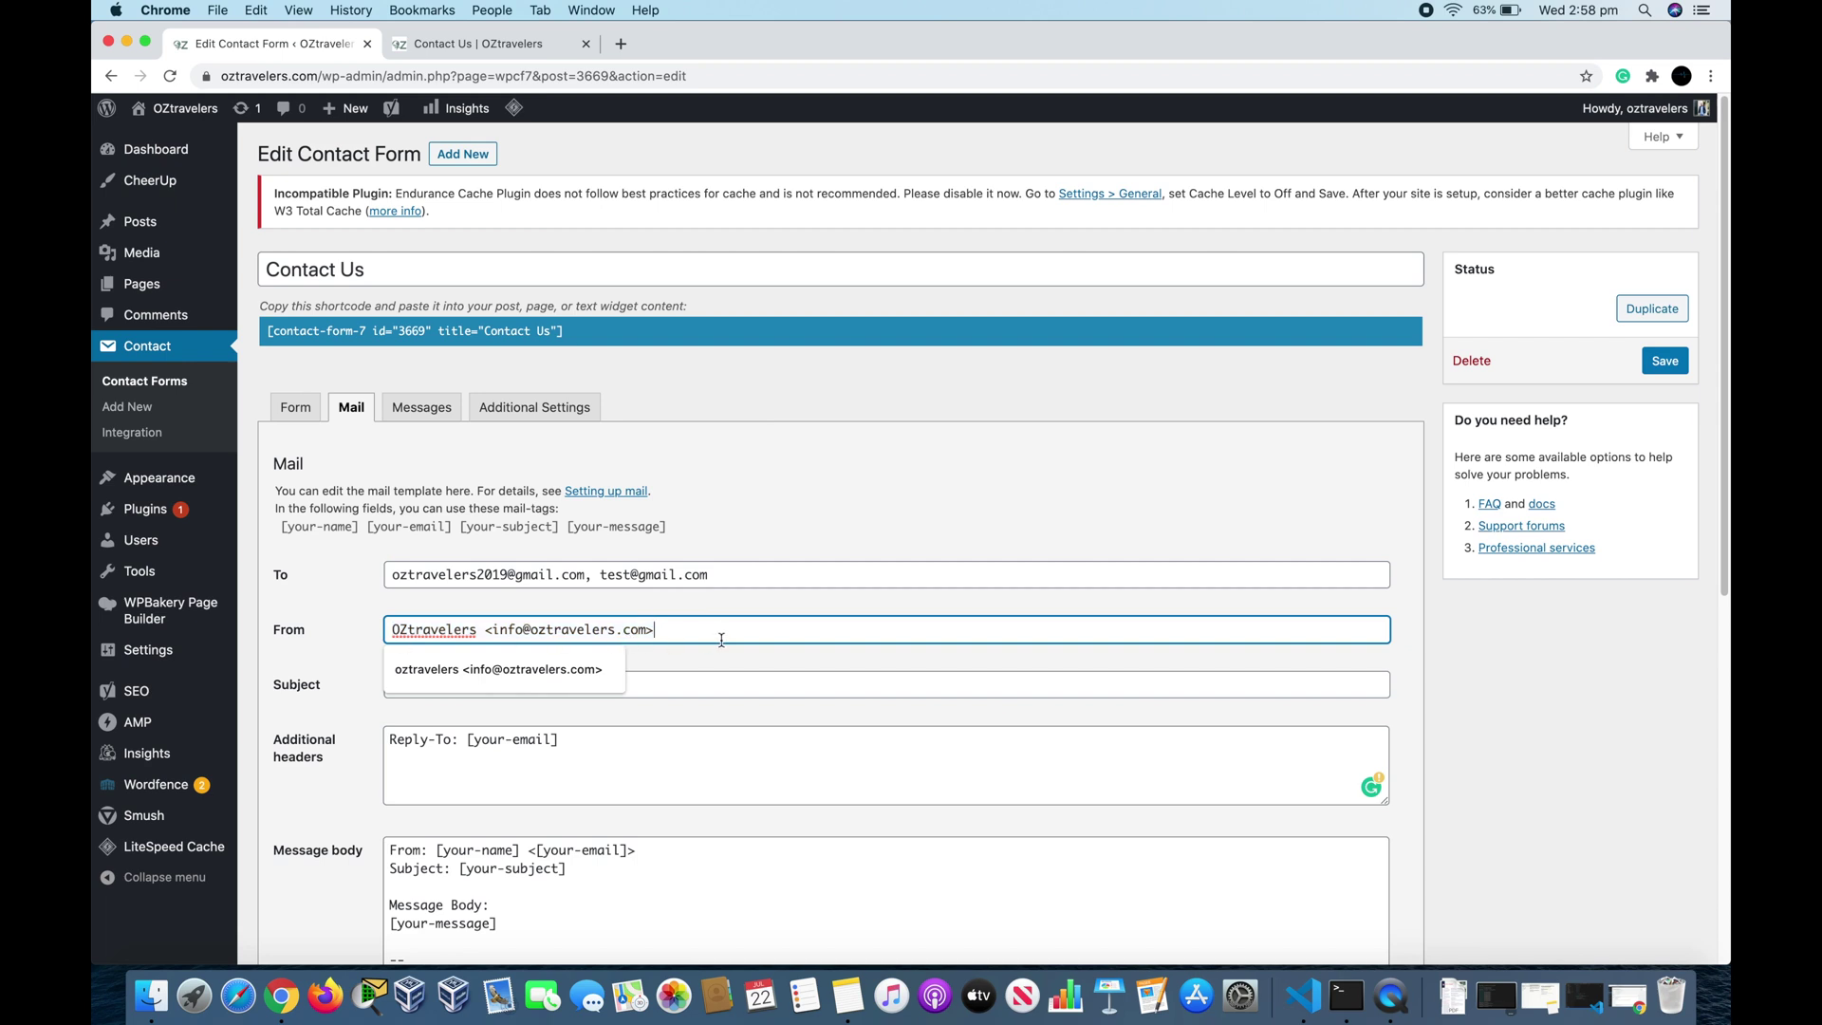
left_click(725, 692)
type("OZtravelers \"[your-subject]\"")
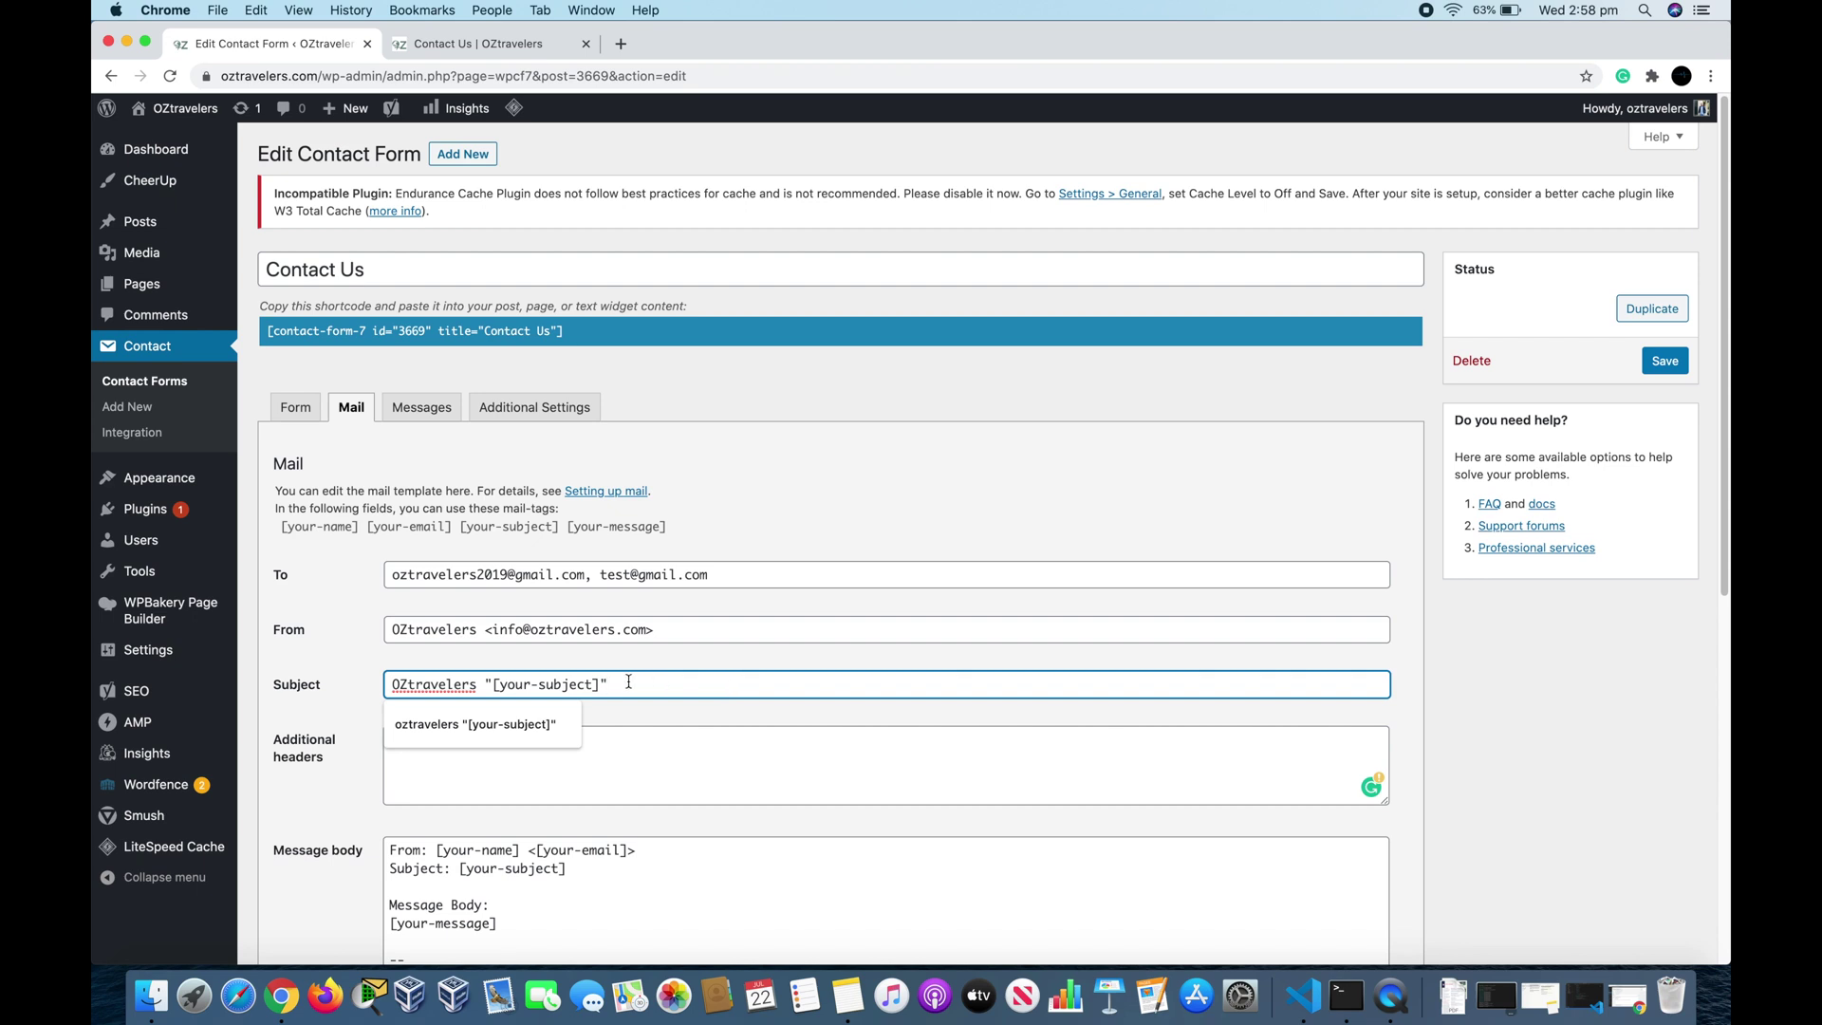
key("super+a")
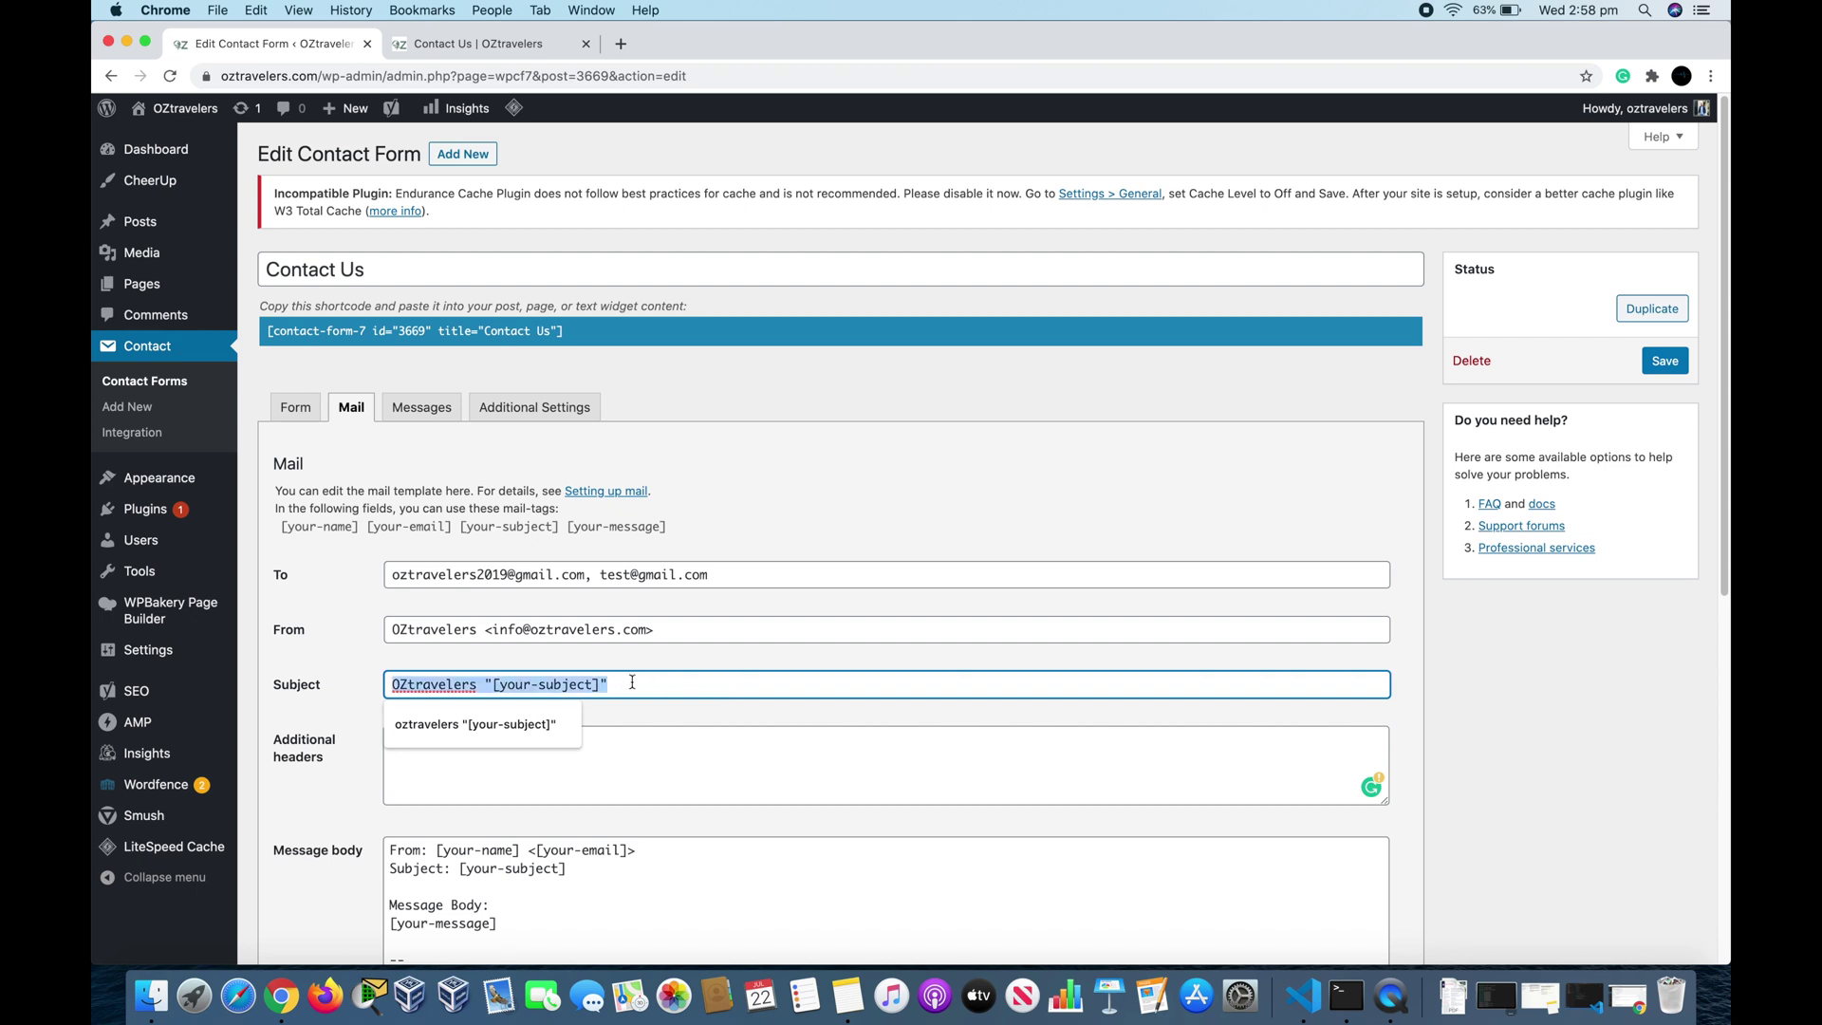
left_click(598, 770)
type("Reply-To: [your-email]")
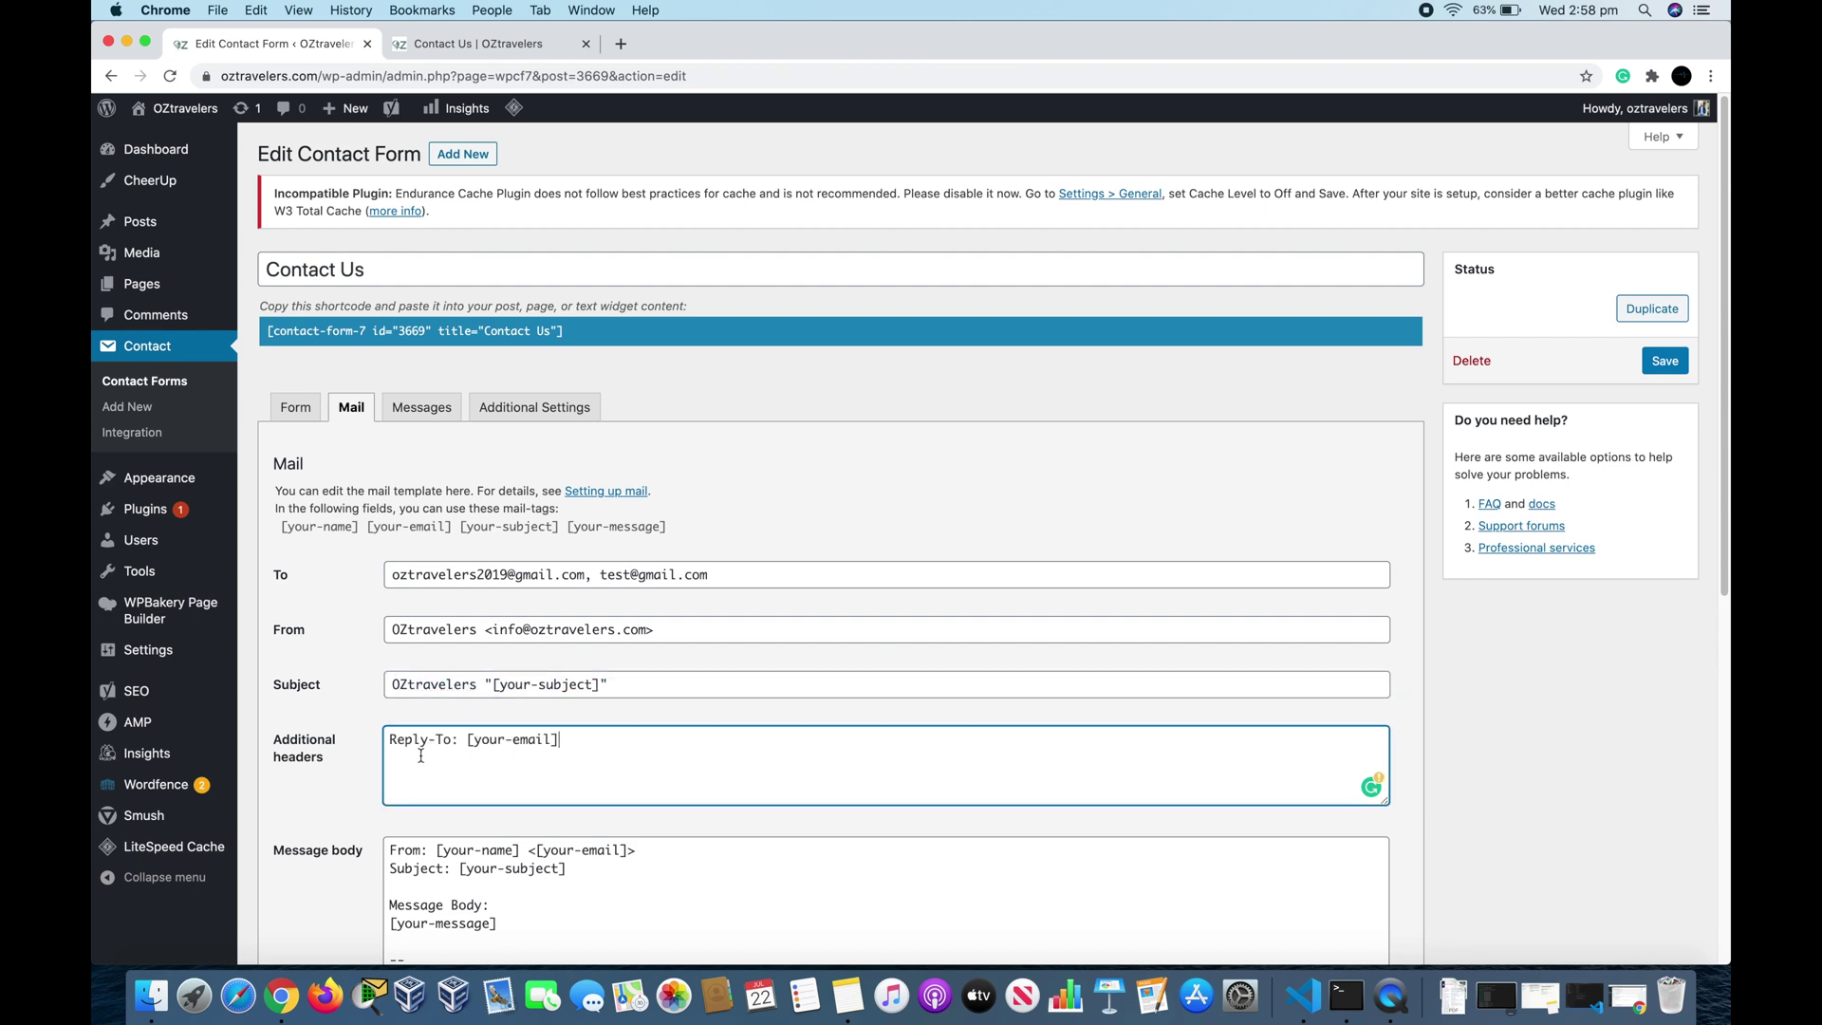
scroll(421, 756, "down", 5)
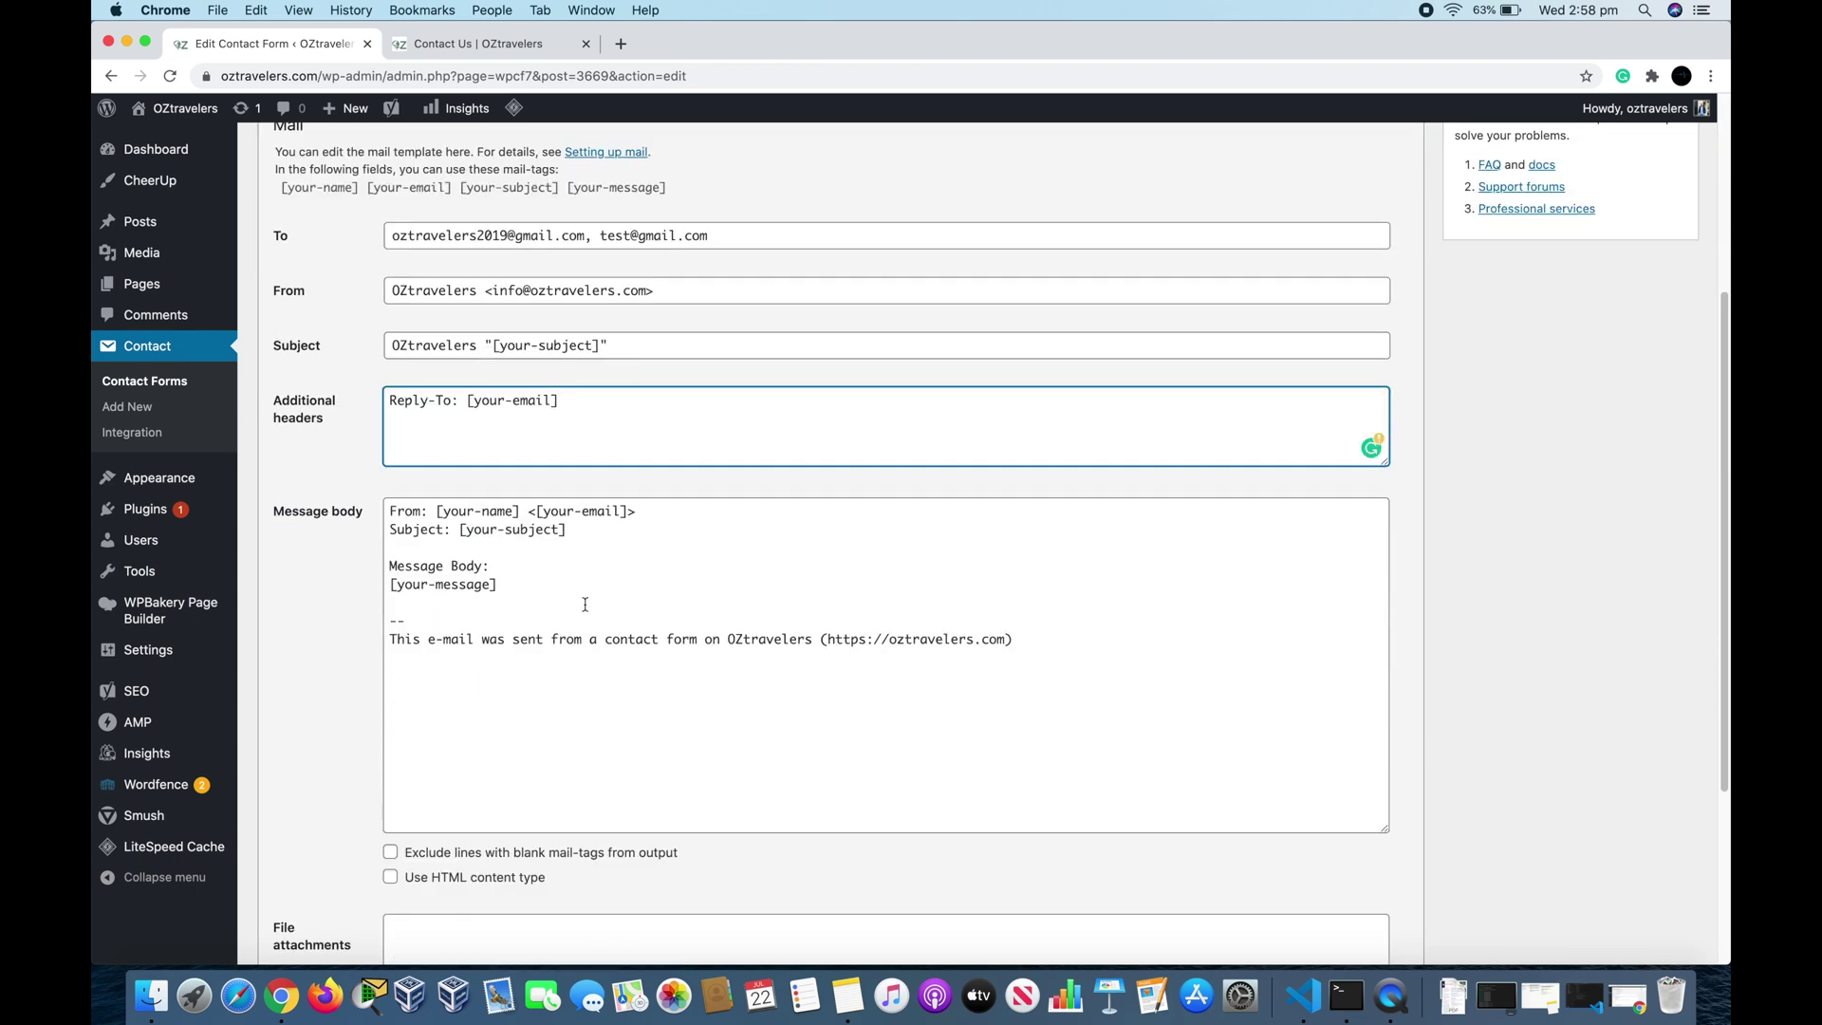
Step: Review the mail-tag message body around [your-message] and the -- line
double_click(458, 510)
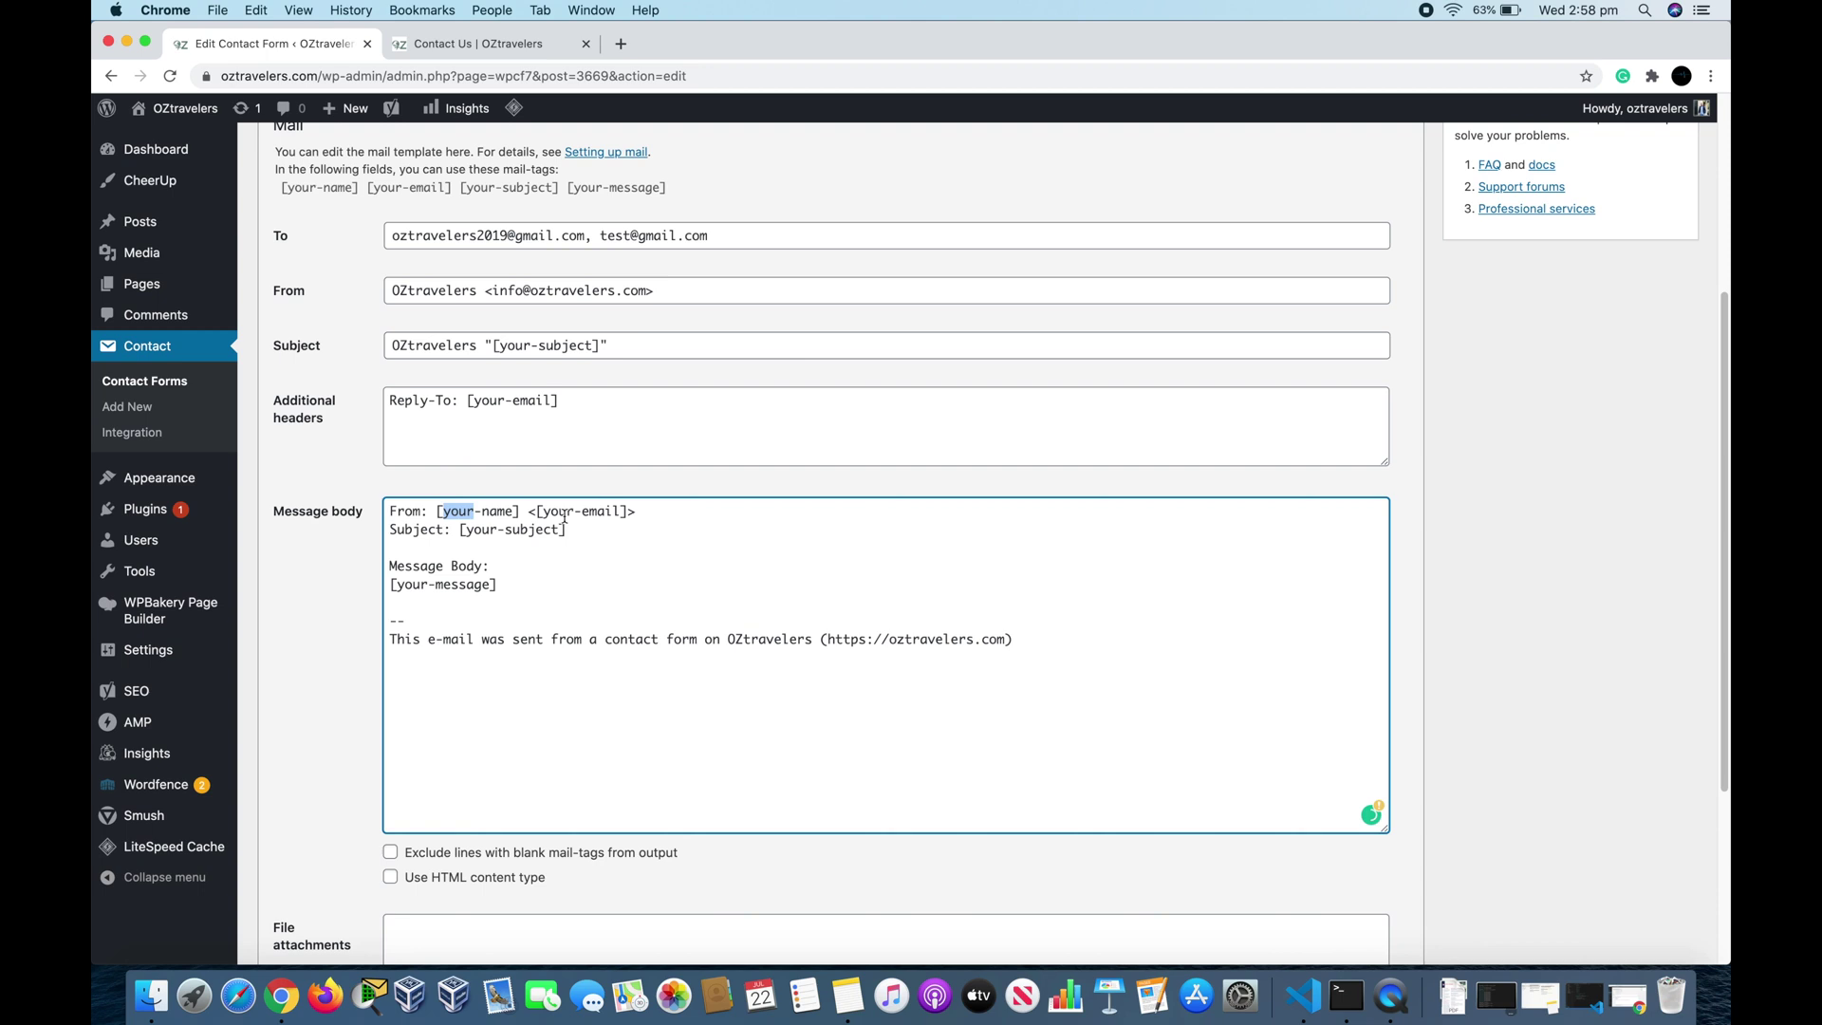
left_click(608, 514)
left_click(559, 598)
key("shift+Right")
key("shift+Right")
left_click(414, 617)
left_click(411, 605)
scroll(804, 583, "down", 3)
scroll(804, 584, "up", 7)
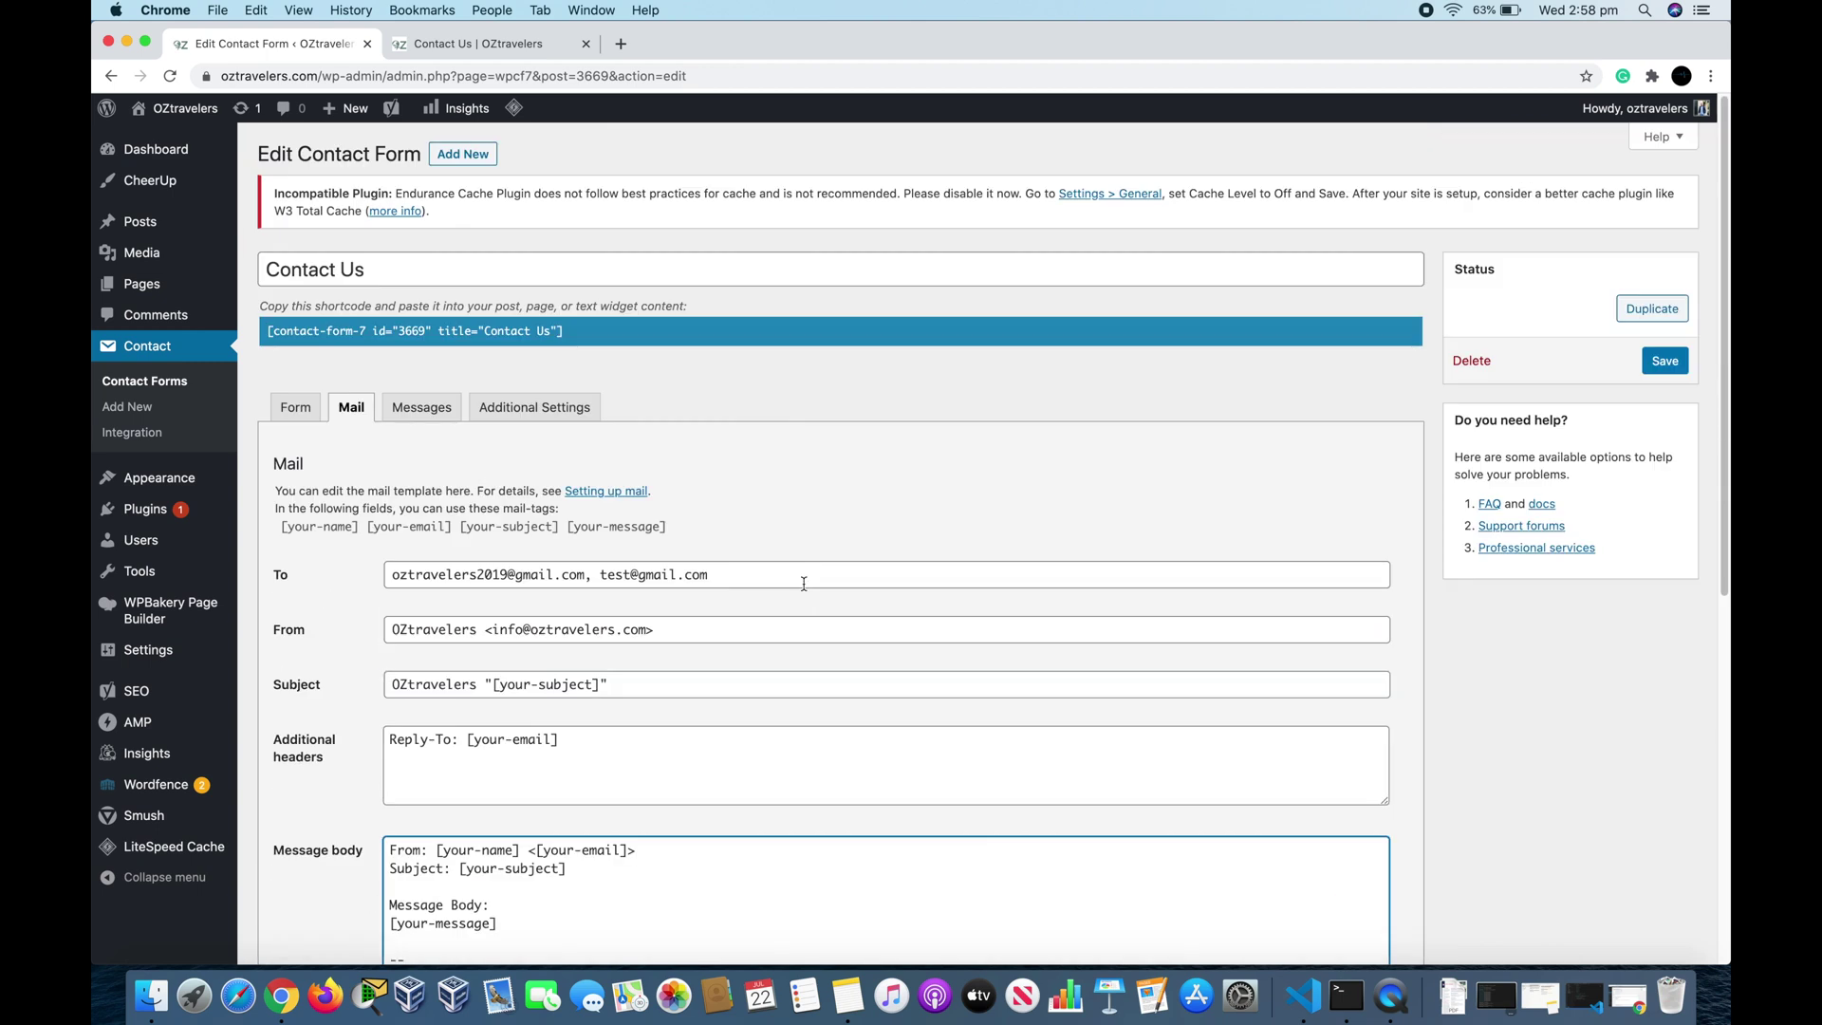
left_click(421, 407)
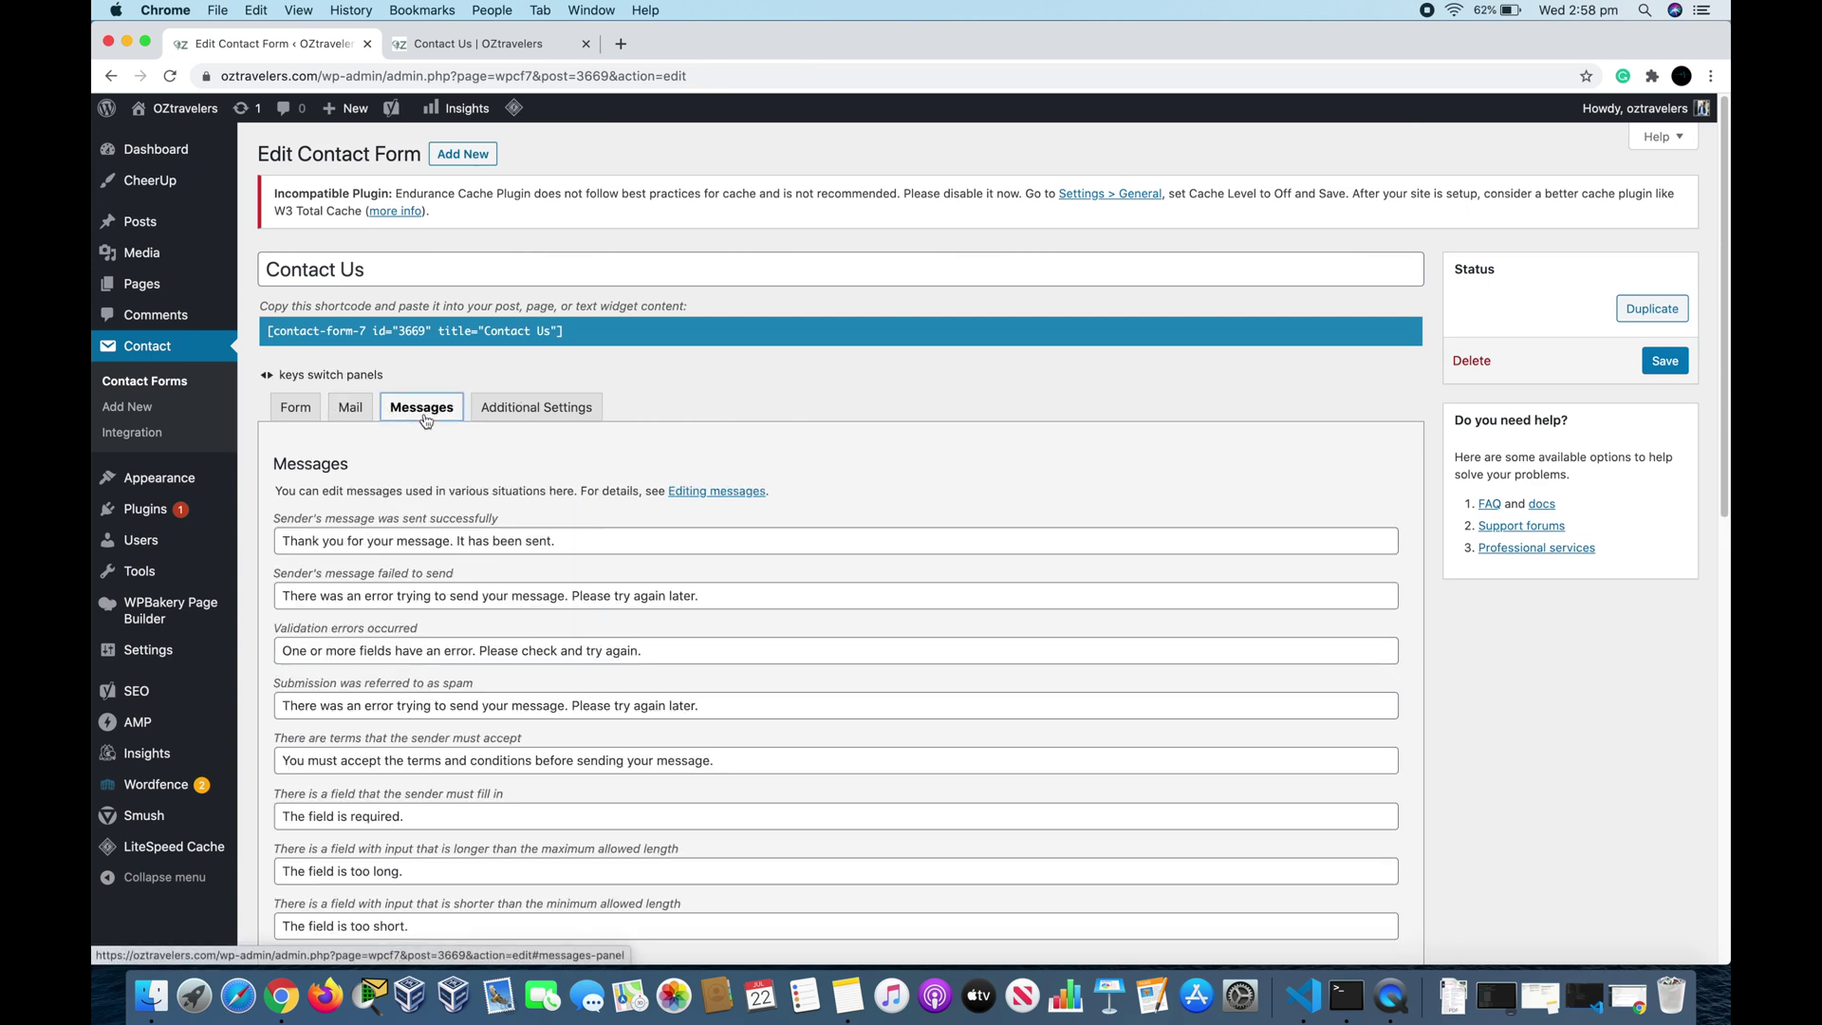
scroll(892, 547, "down", 2)
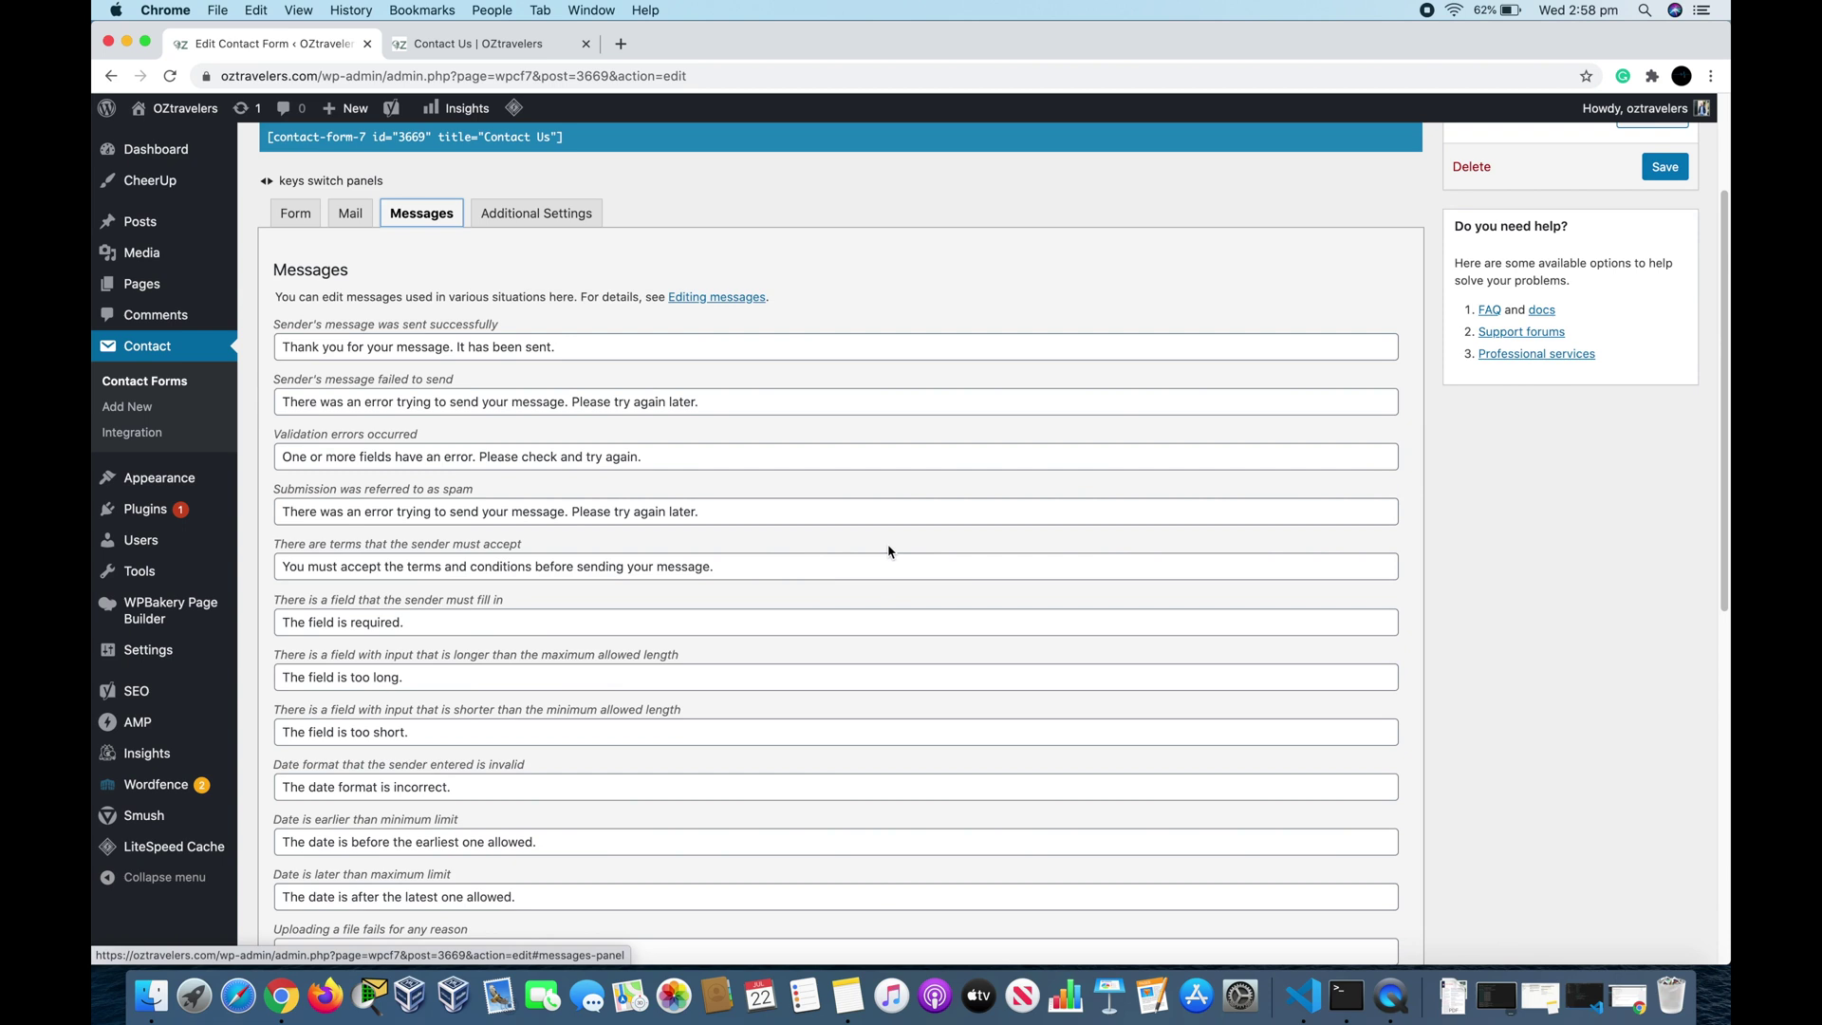
scroll(879, 551, "down", 1)
scroll(878, 551, "down", 2)
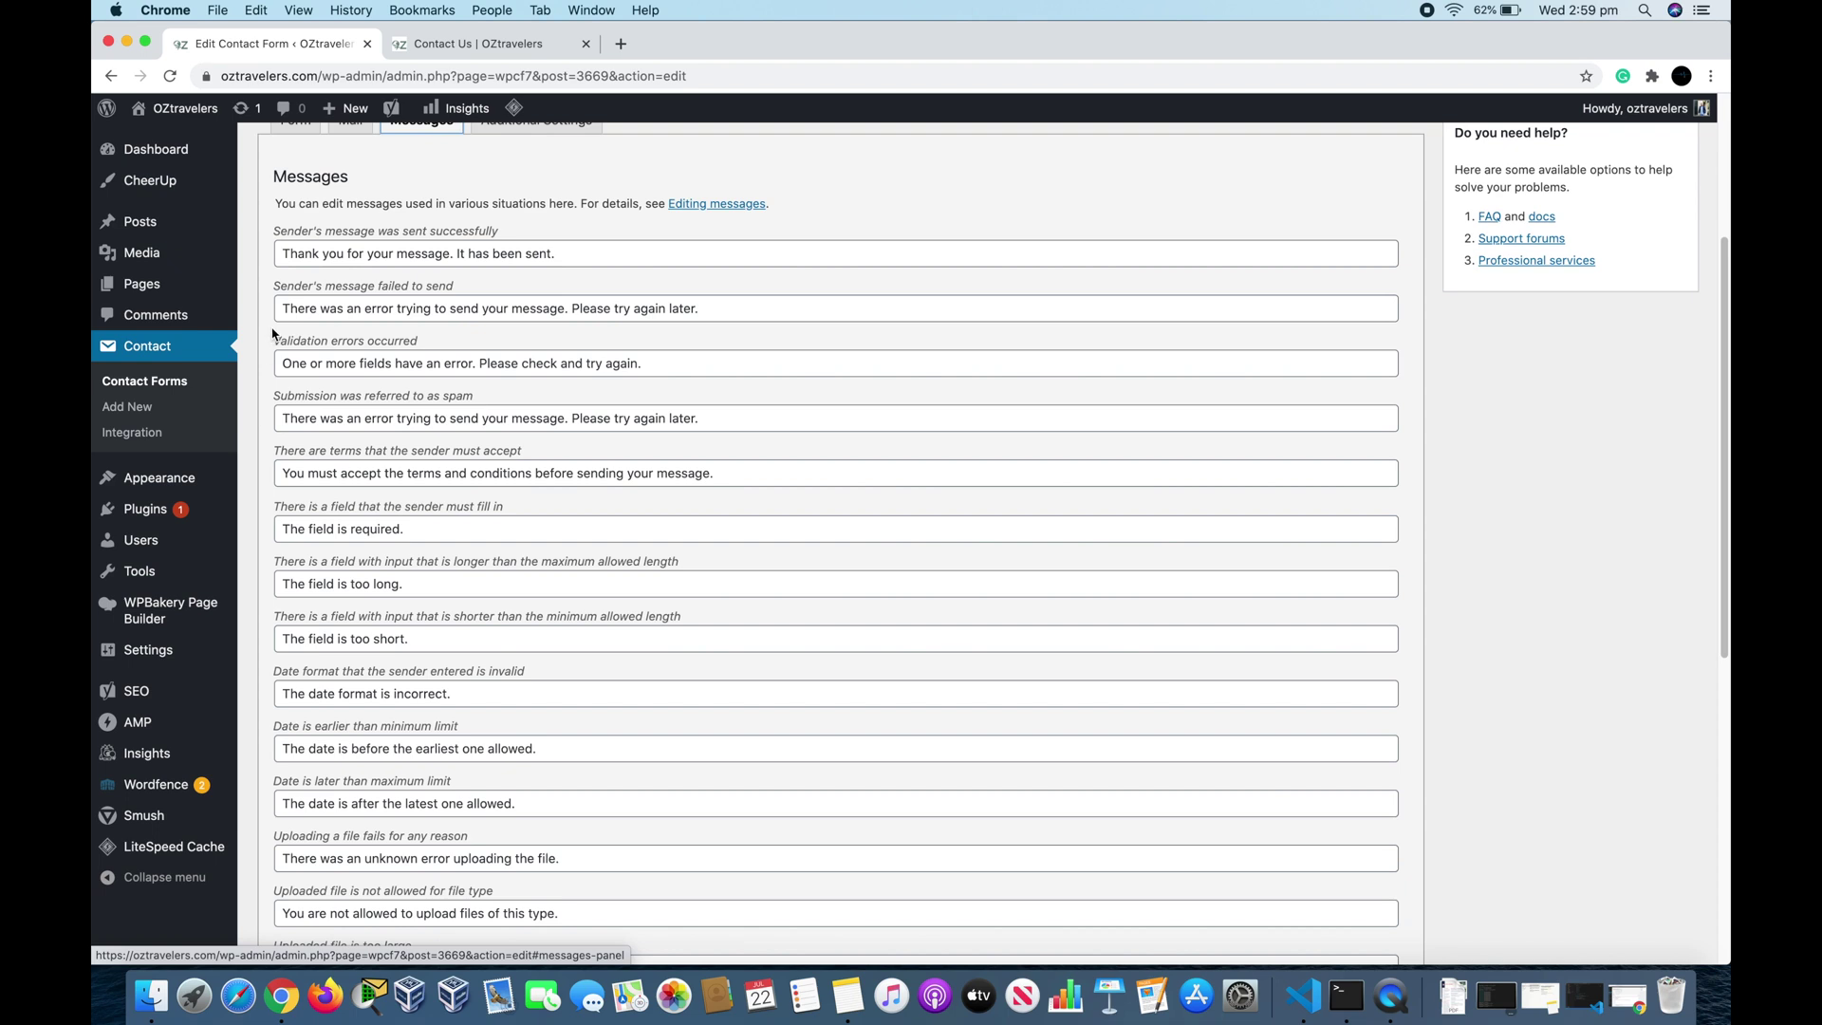
double_click(278, 253)
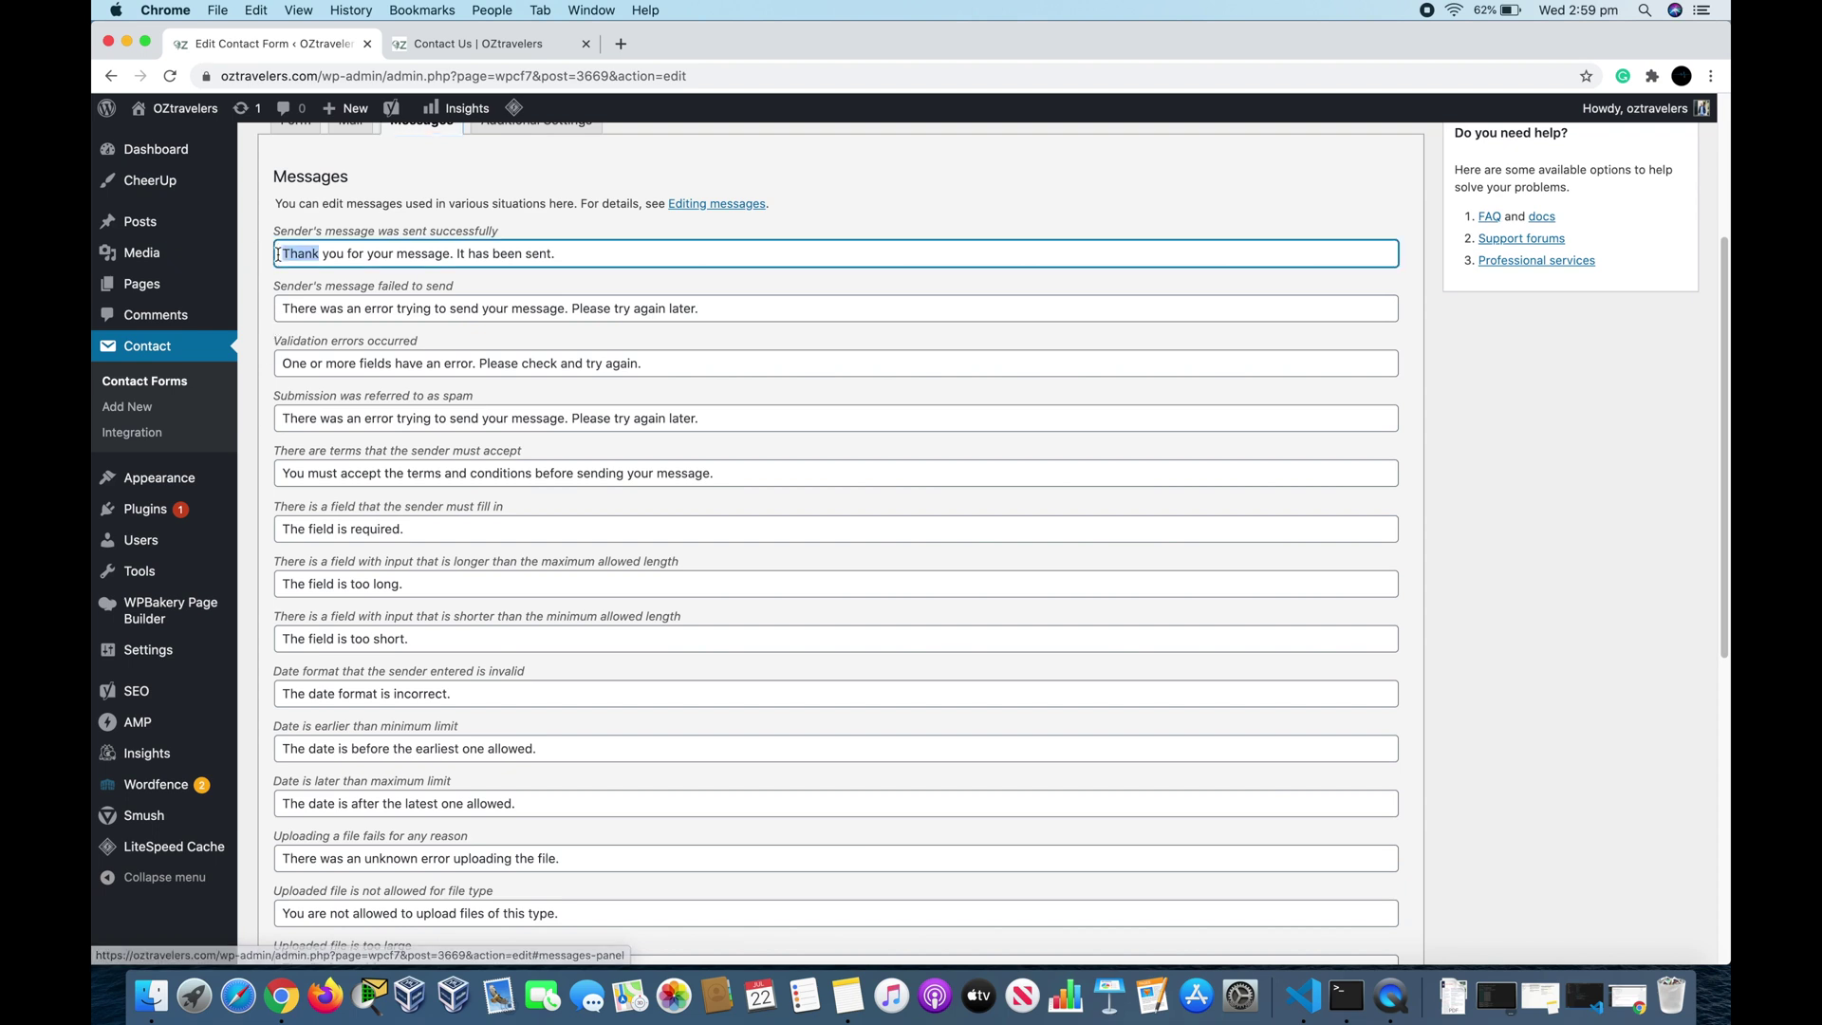
triple_click(278, 253)
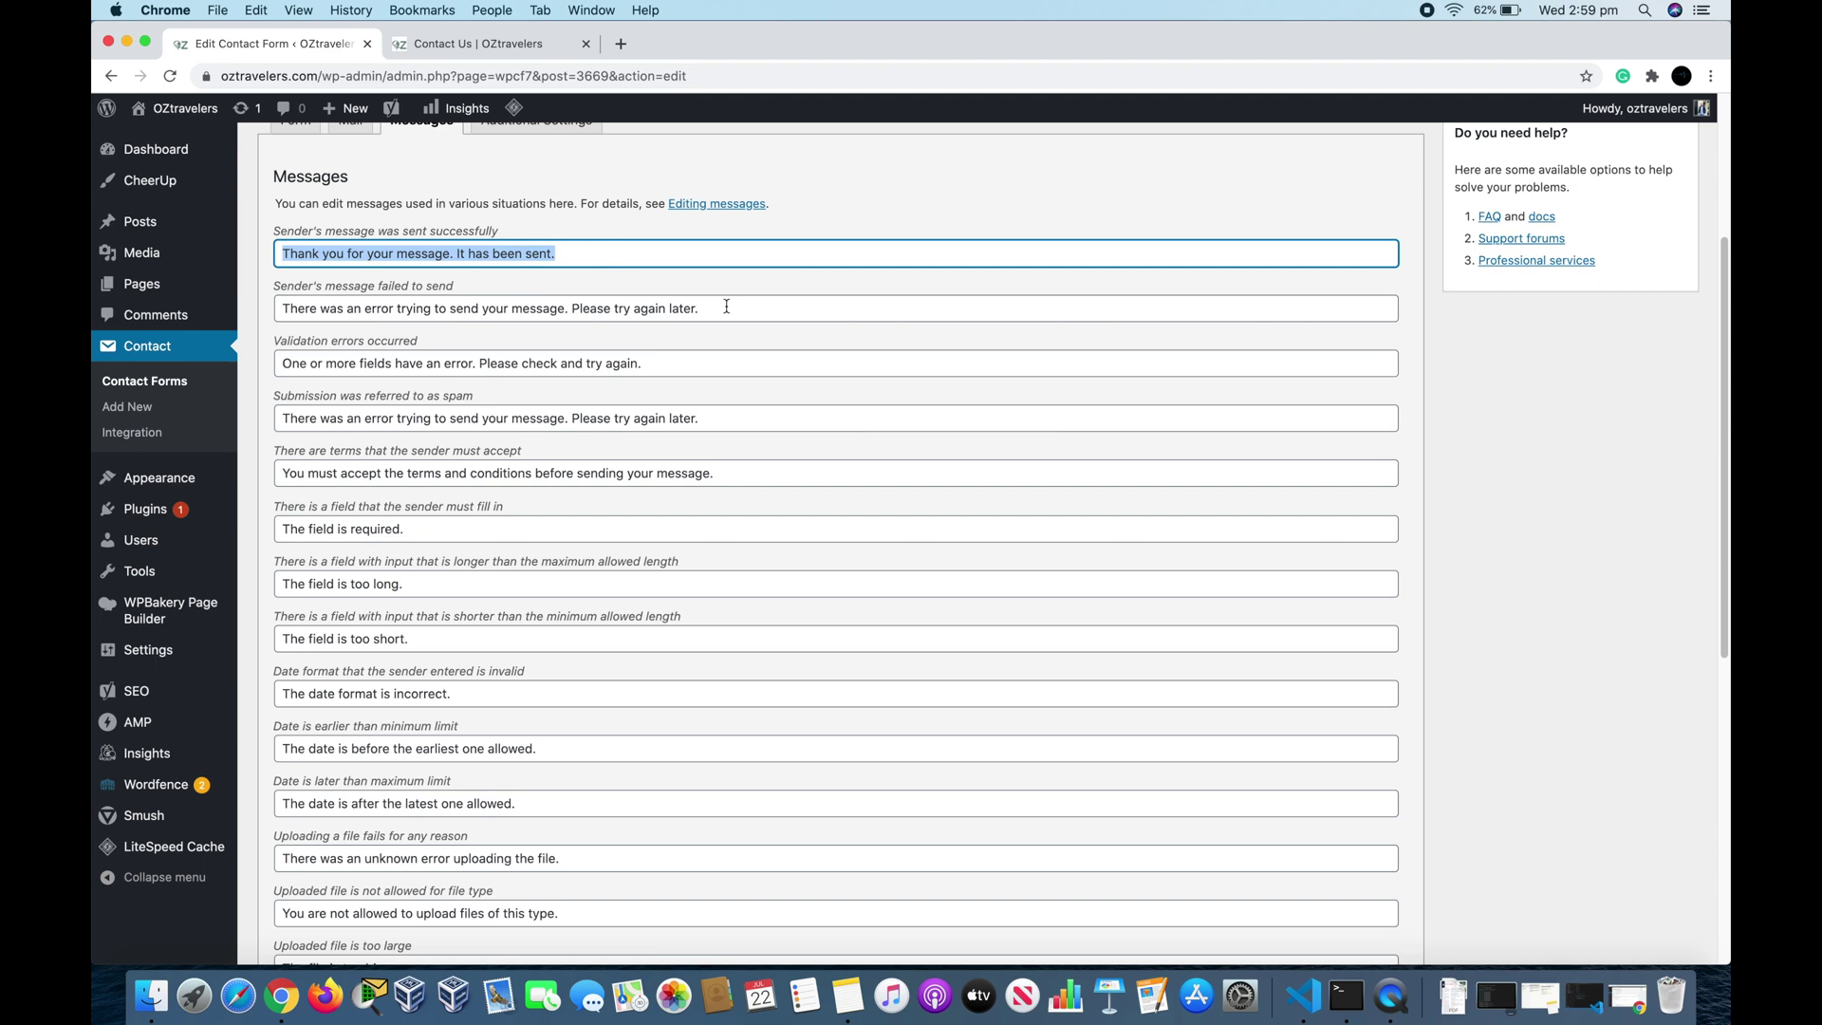
left_click(726, 253)
scroll(726, 317, "down", 10)
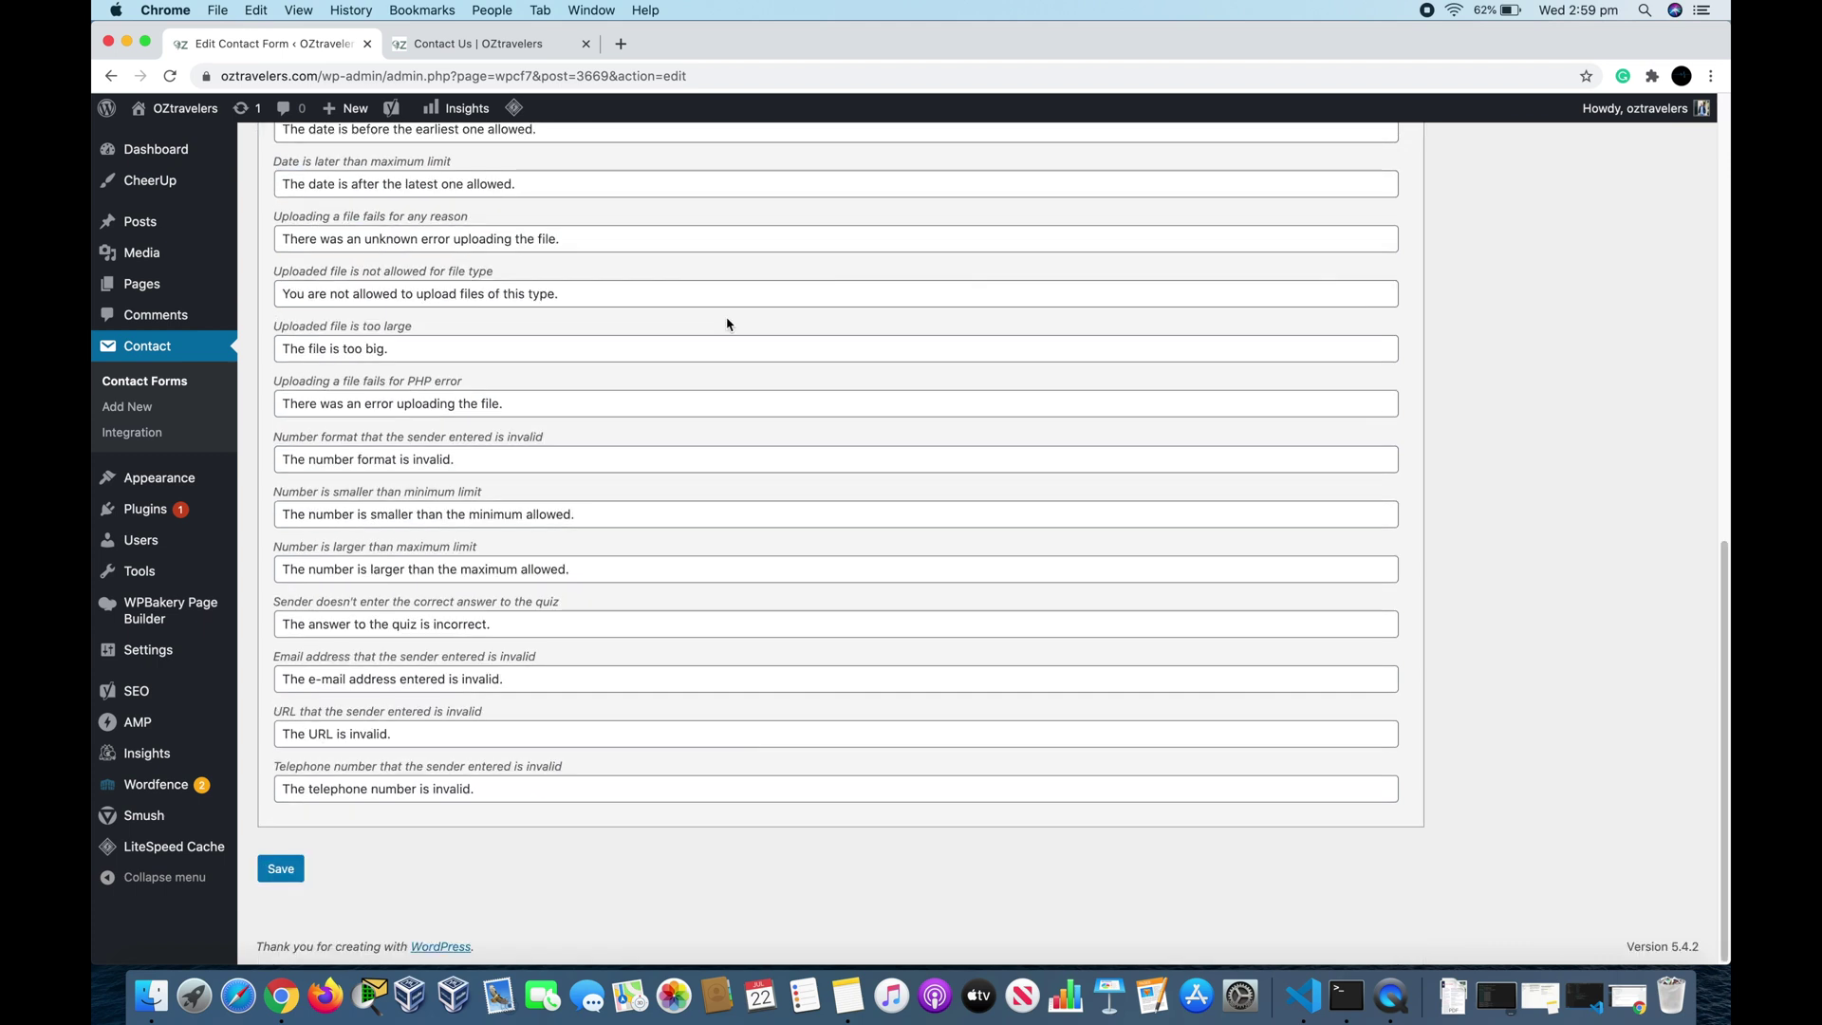
scroll(727, 317, "up", 15)
Step: Show the Additional Settings panel and open its 'Additional settings' documentation link in a new tab
left_click(536, 407)
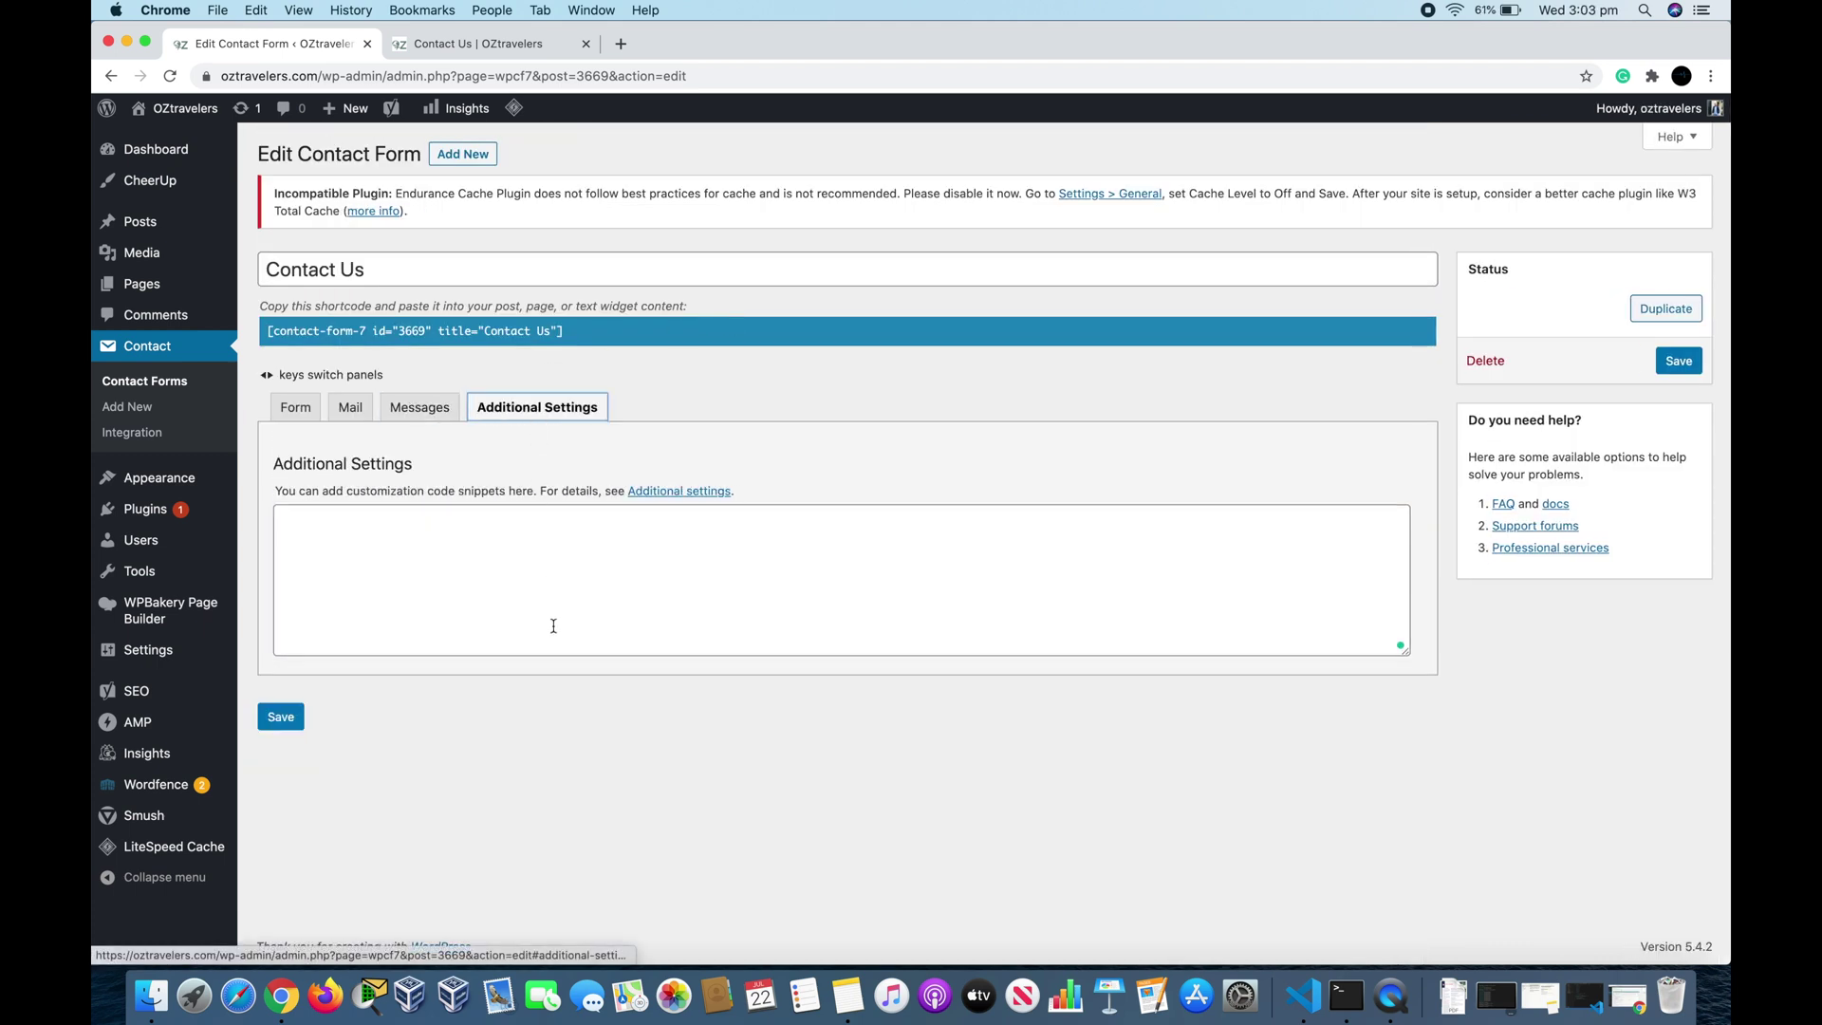
left_click(386, 537)
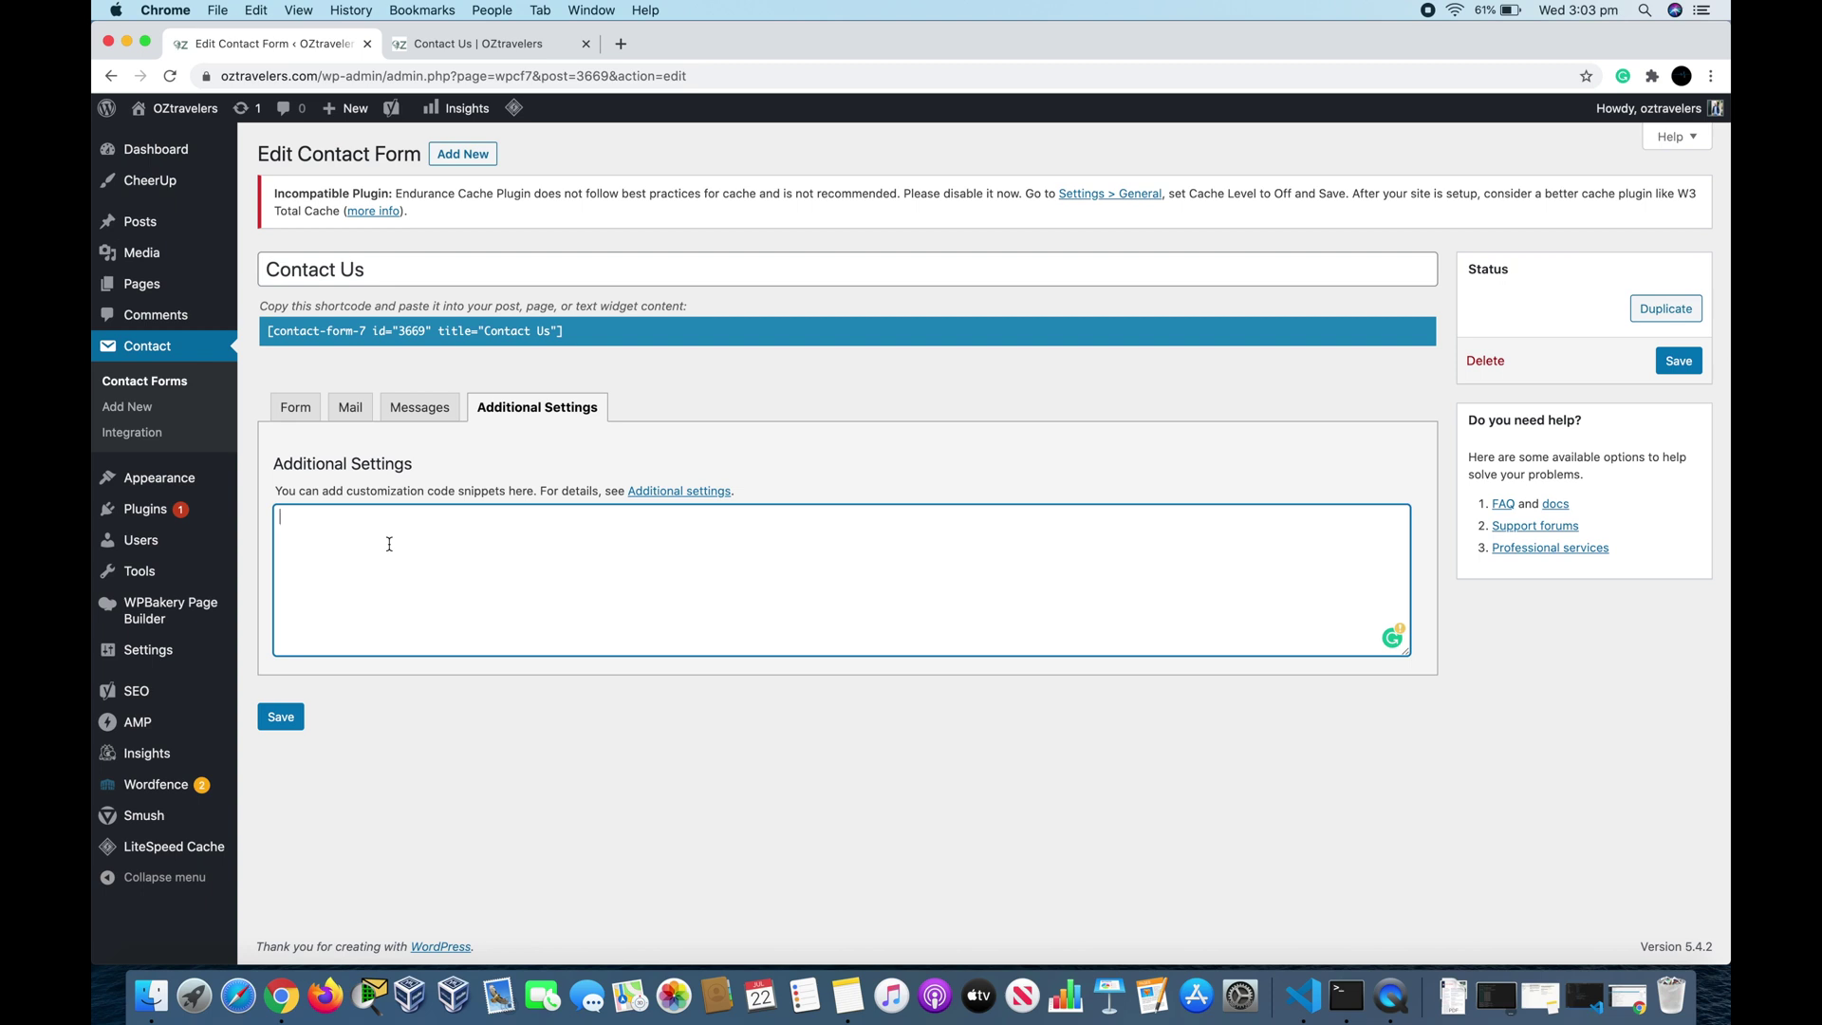
right_click(709, 493)
left_click(789, 500)
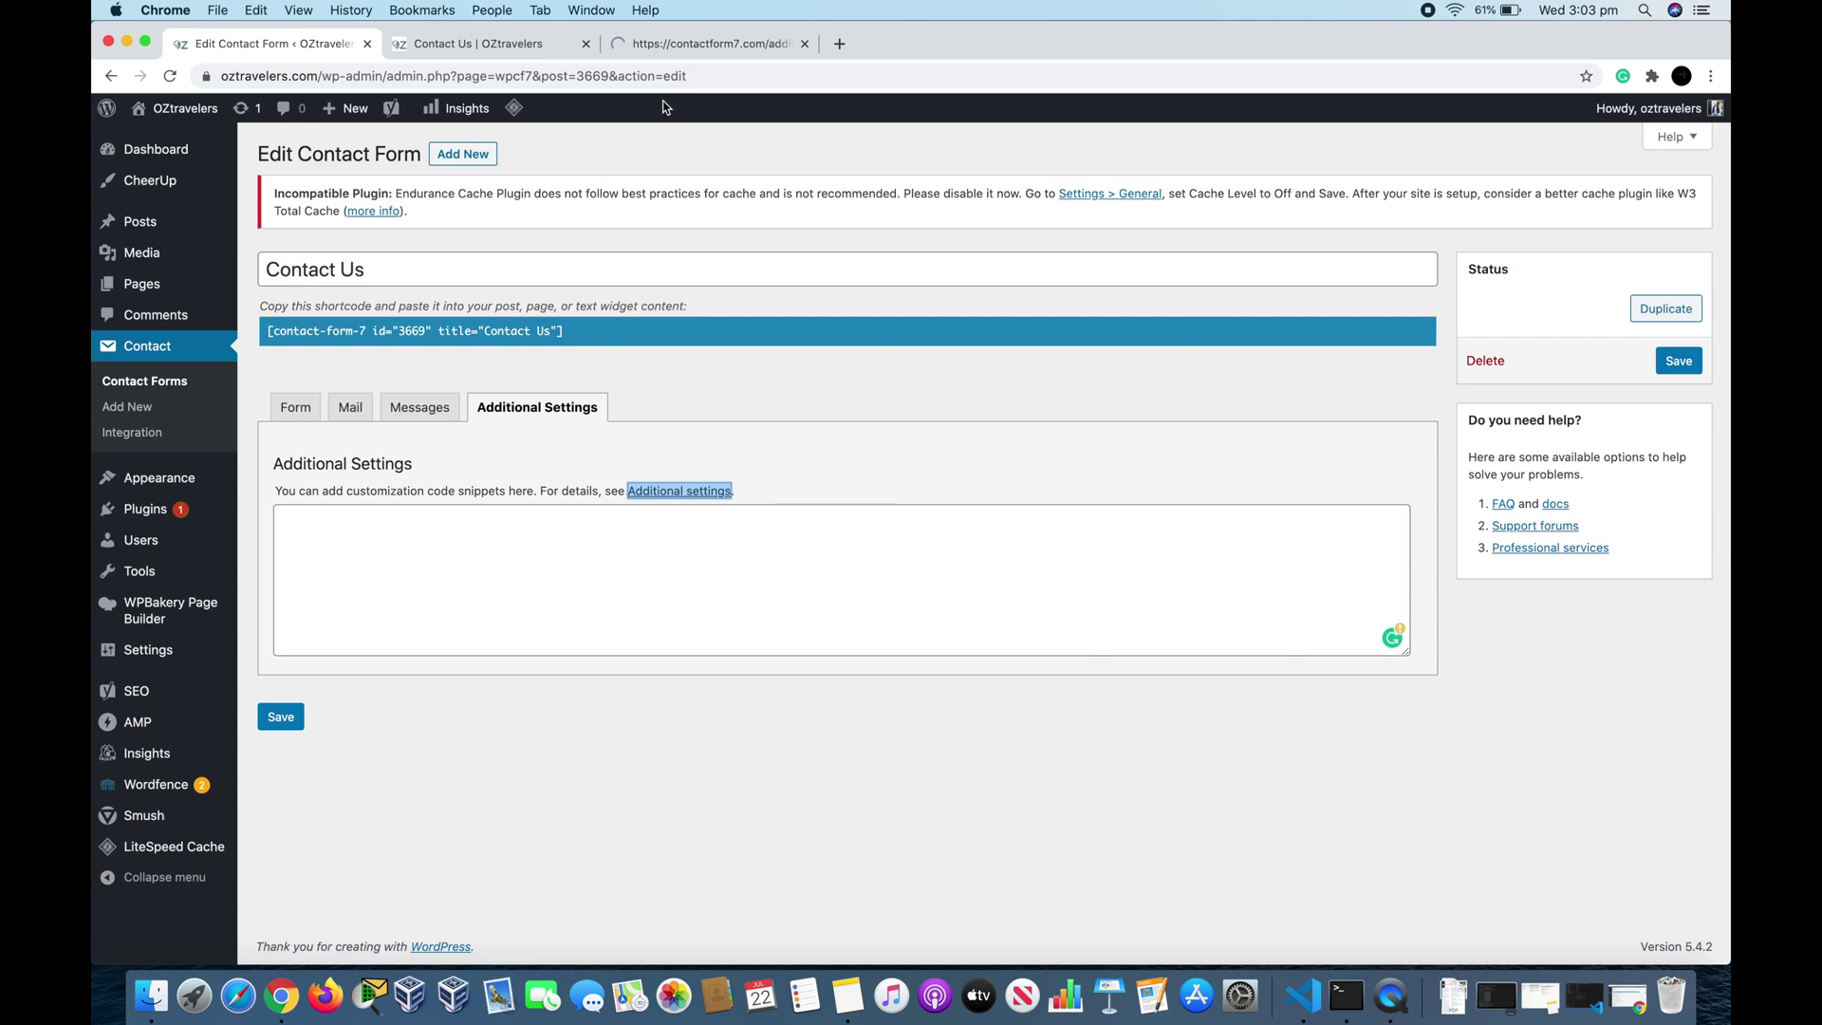
Step: Skim the contactform7.com Additional settings guide, then return to the Contact Us form editor
left_click(690, 53)
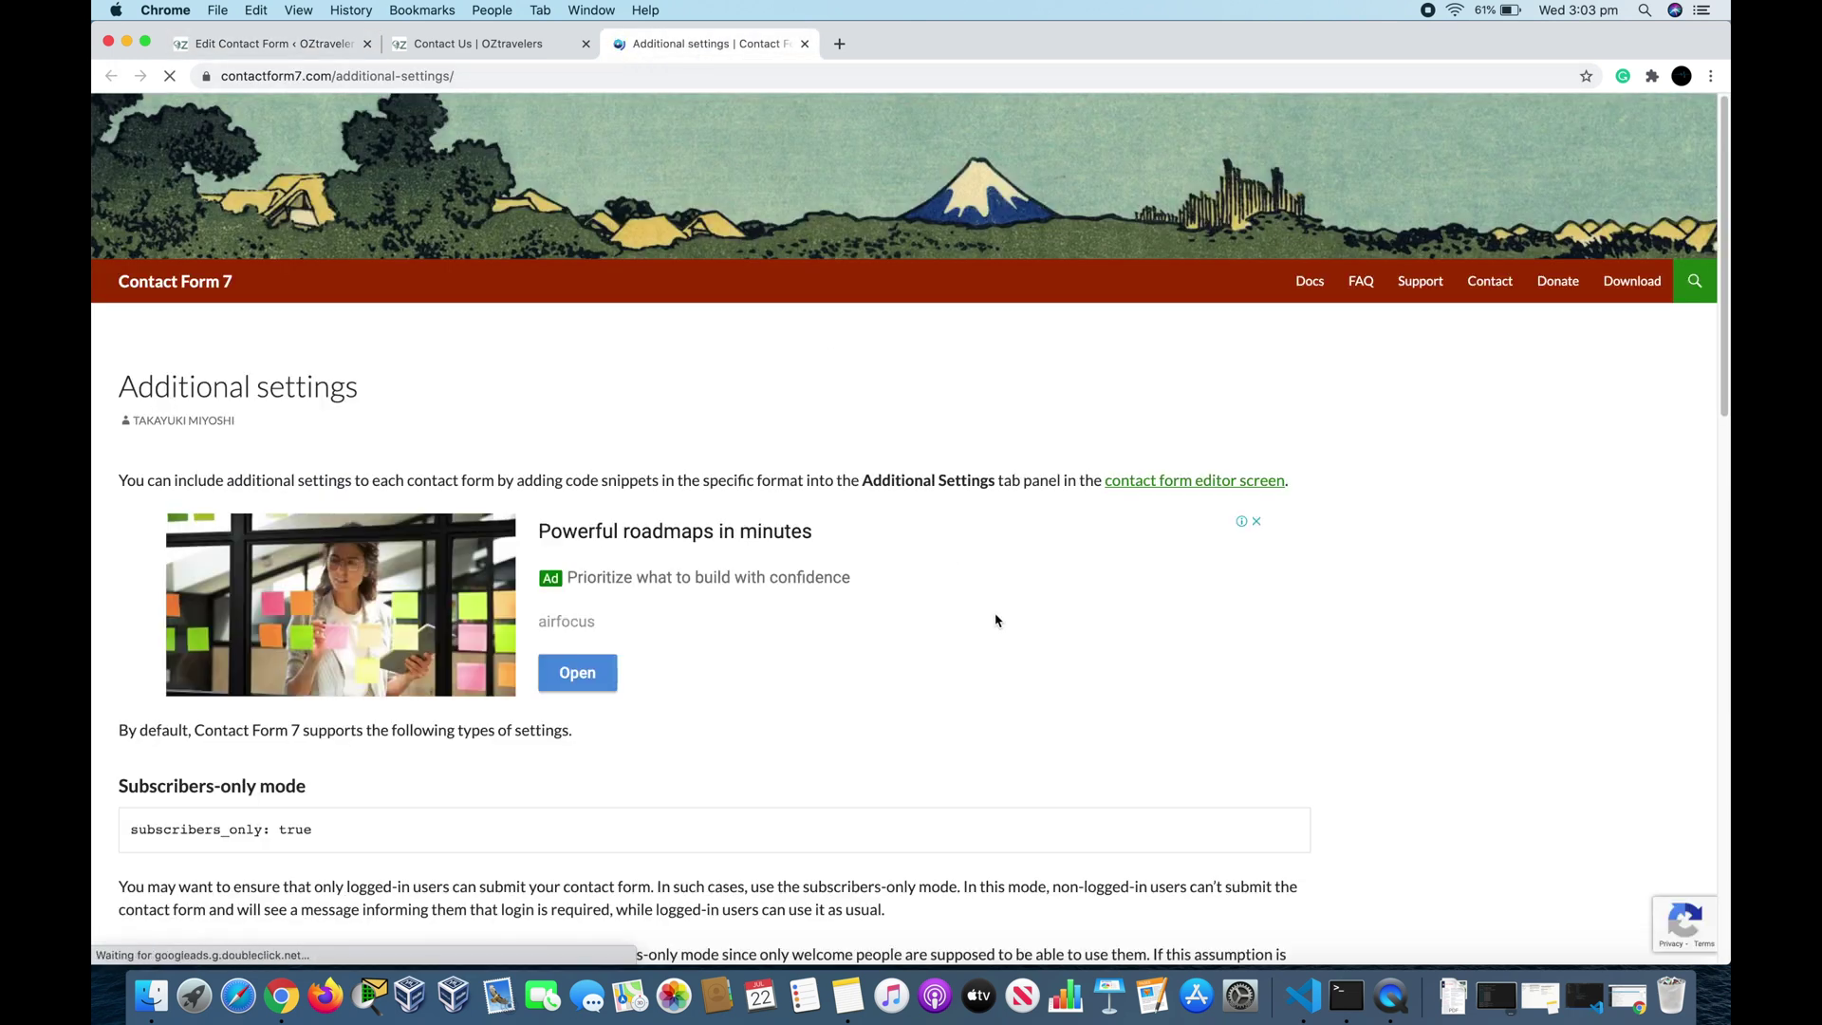
scroll(995, 621, "down", 3)
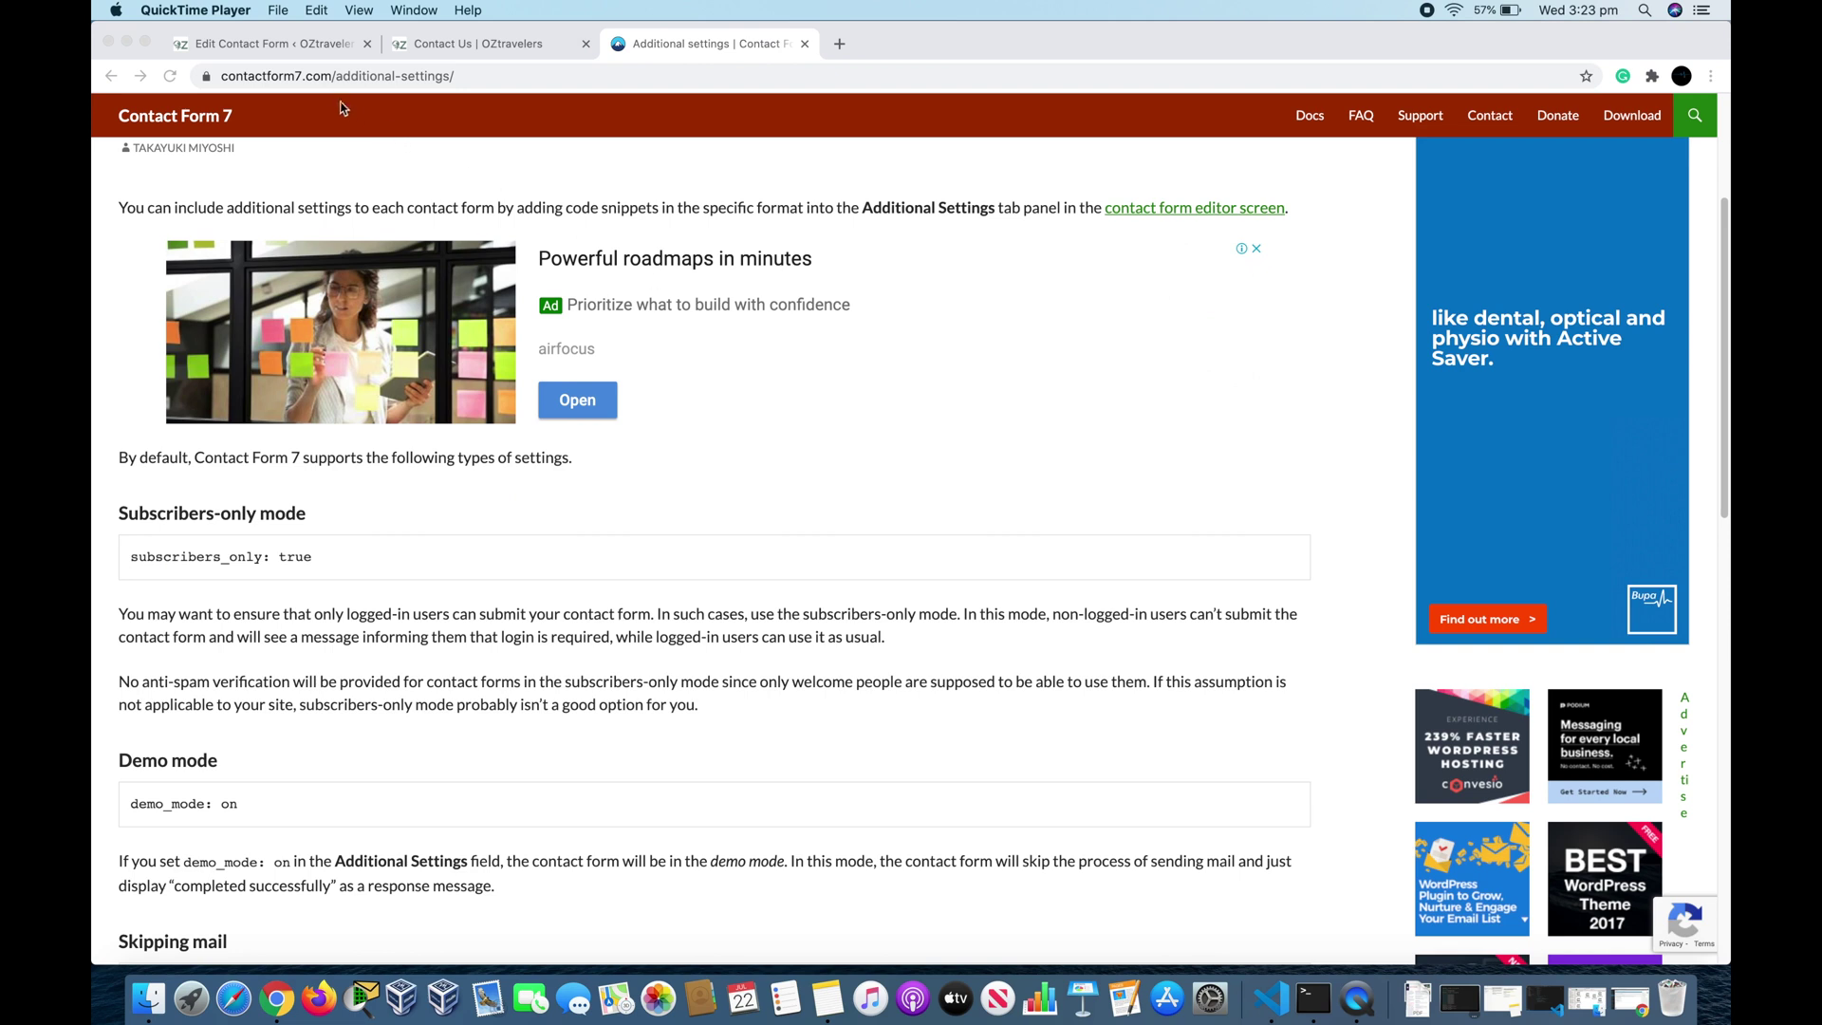
left_click(296, 47)
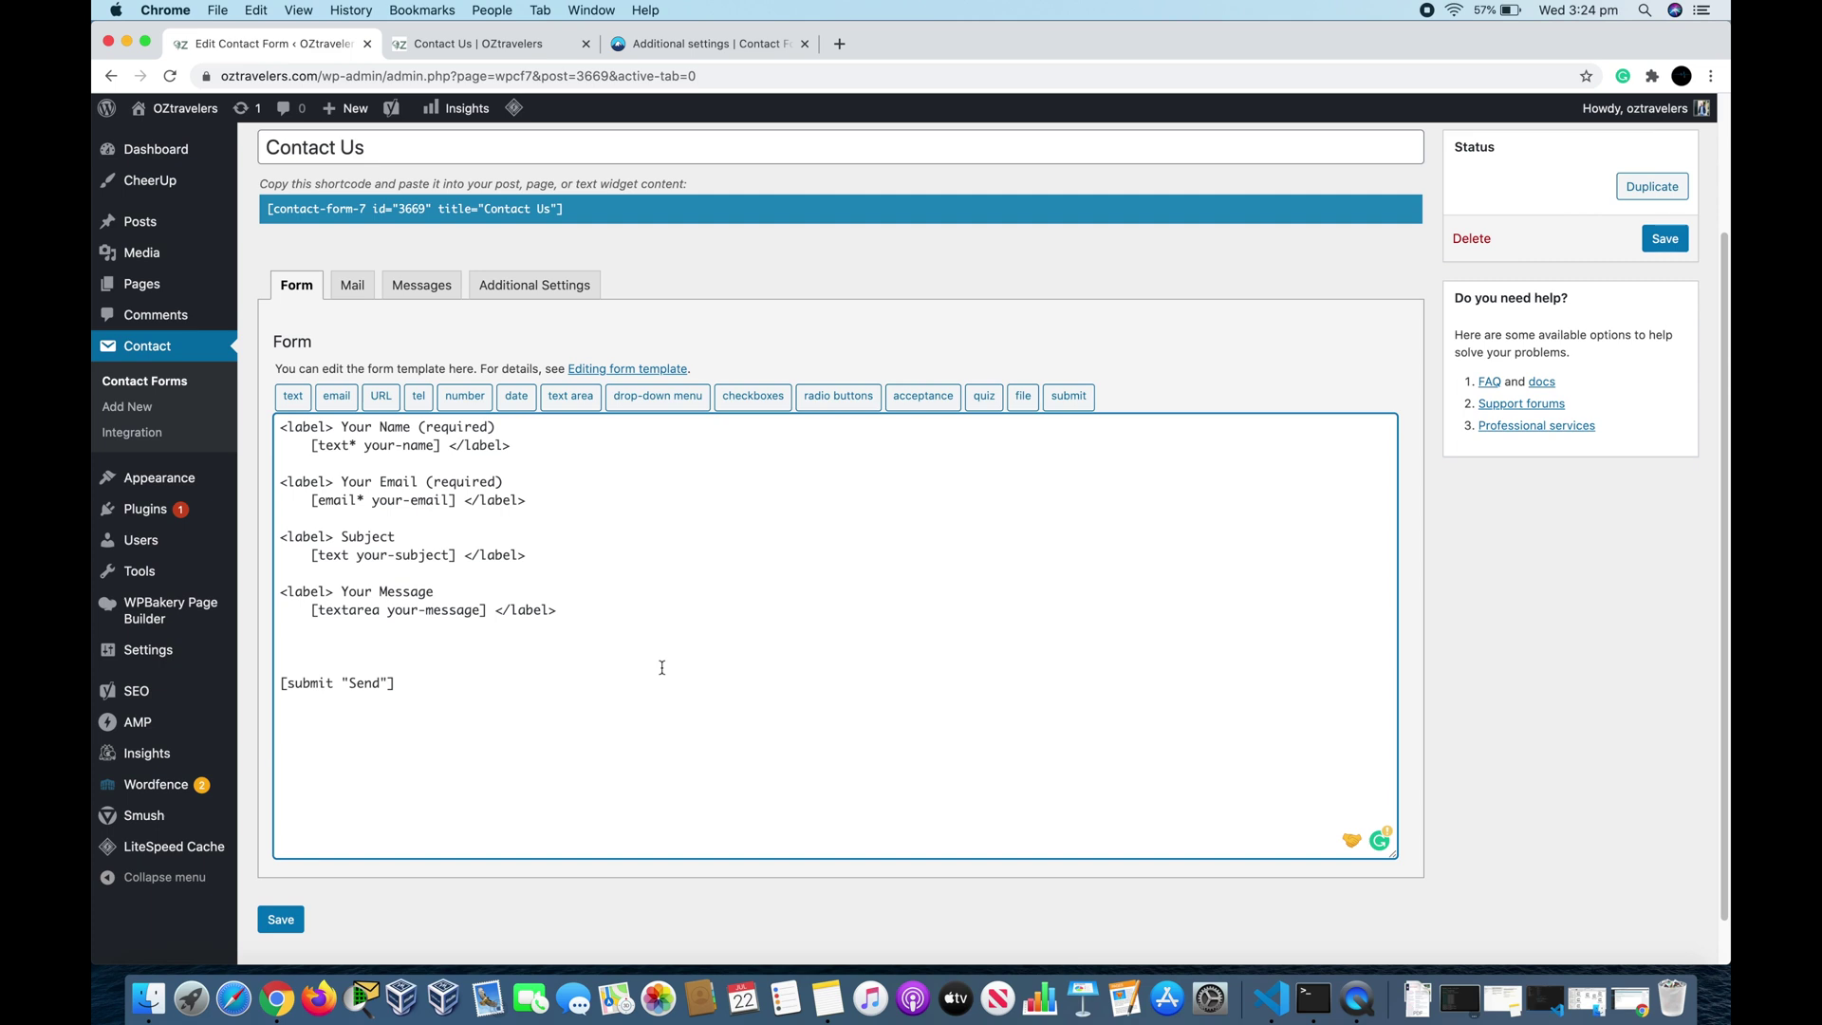
Step: Add '<p>Did you enjoy watching this video</p>' above Send, fixing the 'viedo' typo and indenting </p> on its own line
type("<p>")
type("</p>Did you enjoy watching th")
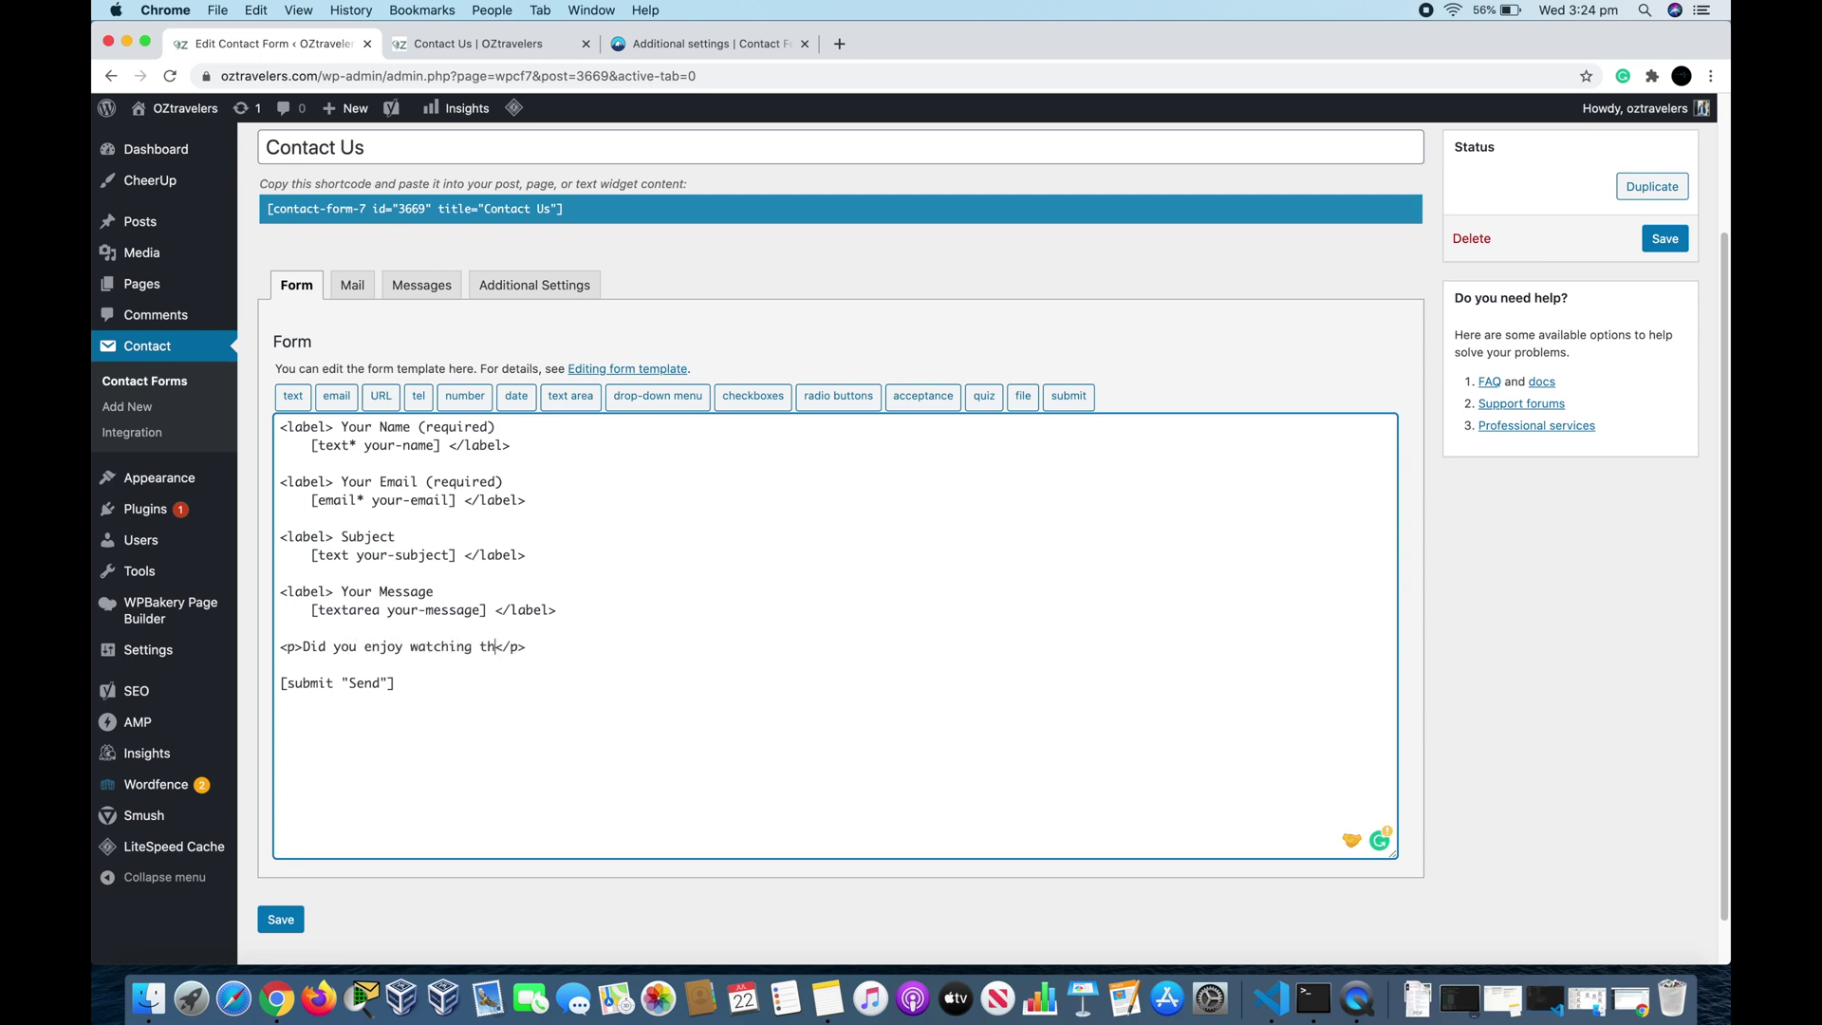
type("is vied")
type("o")
key("BackSpace")
key("BackSpace")
key("BackSpace")
type("deo")
key("Return")
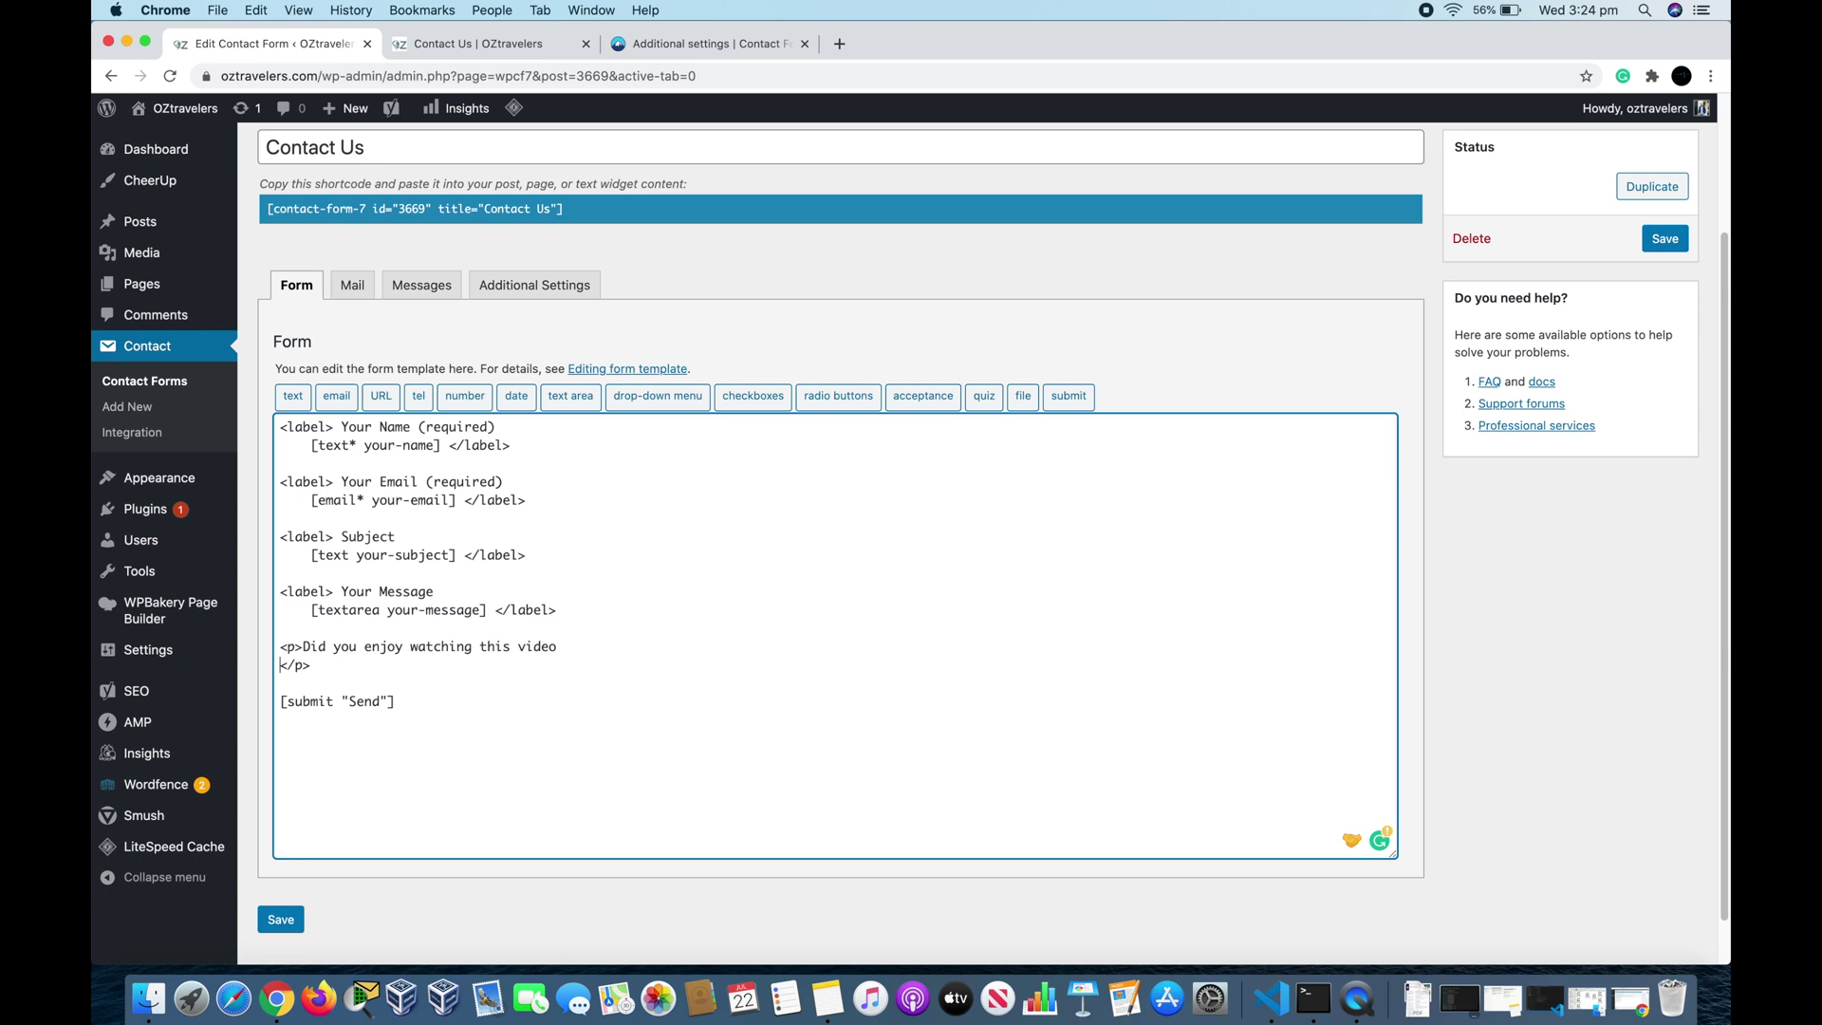
key("Tab")
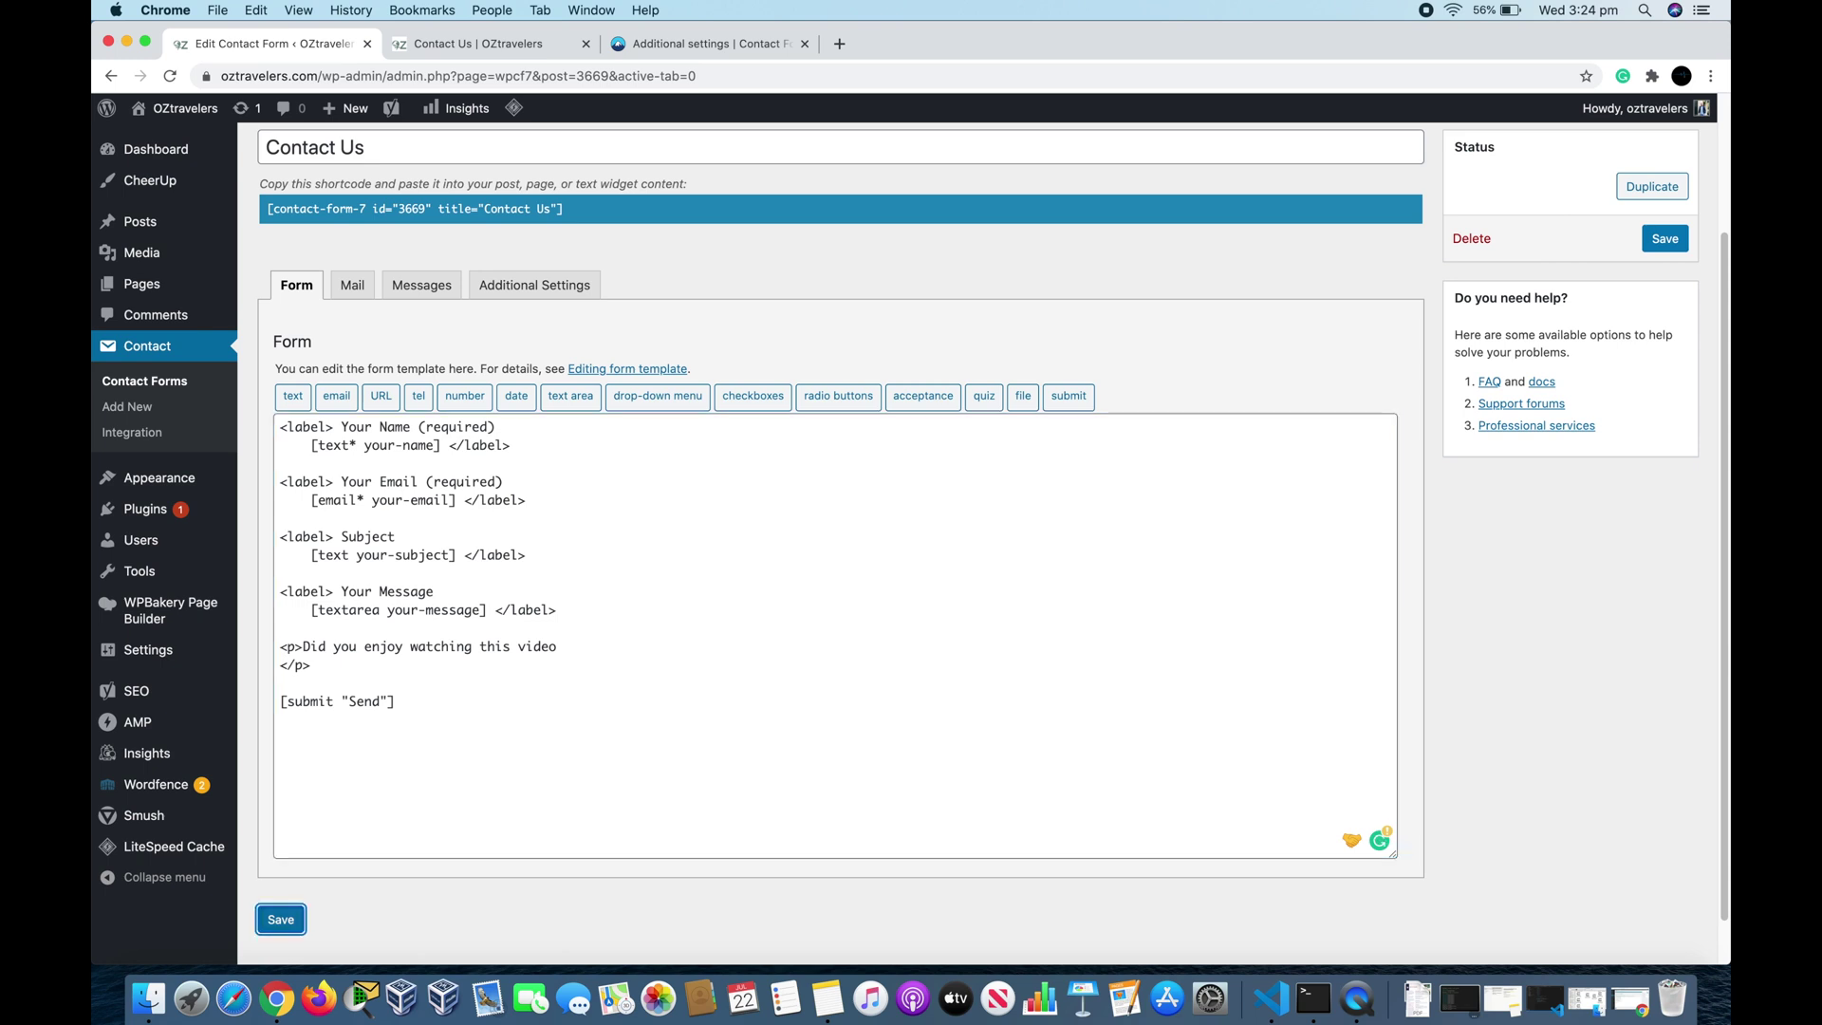
left_click(277, 669)
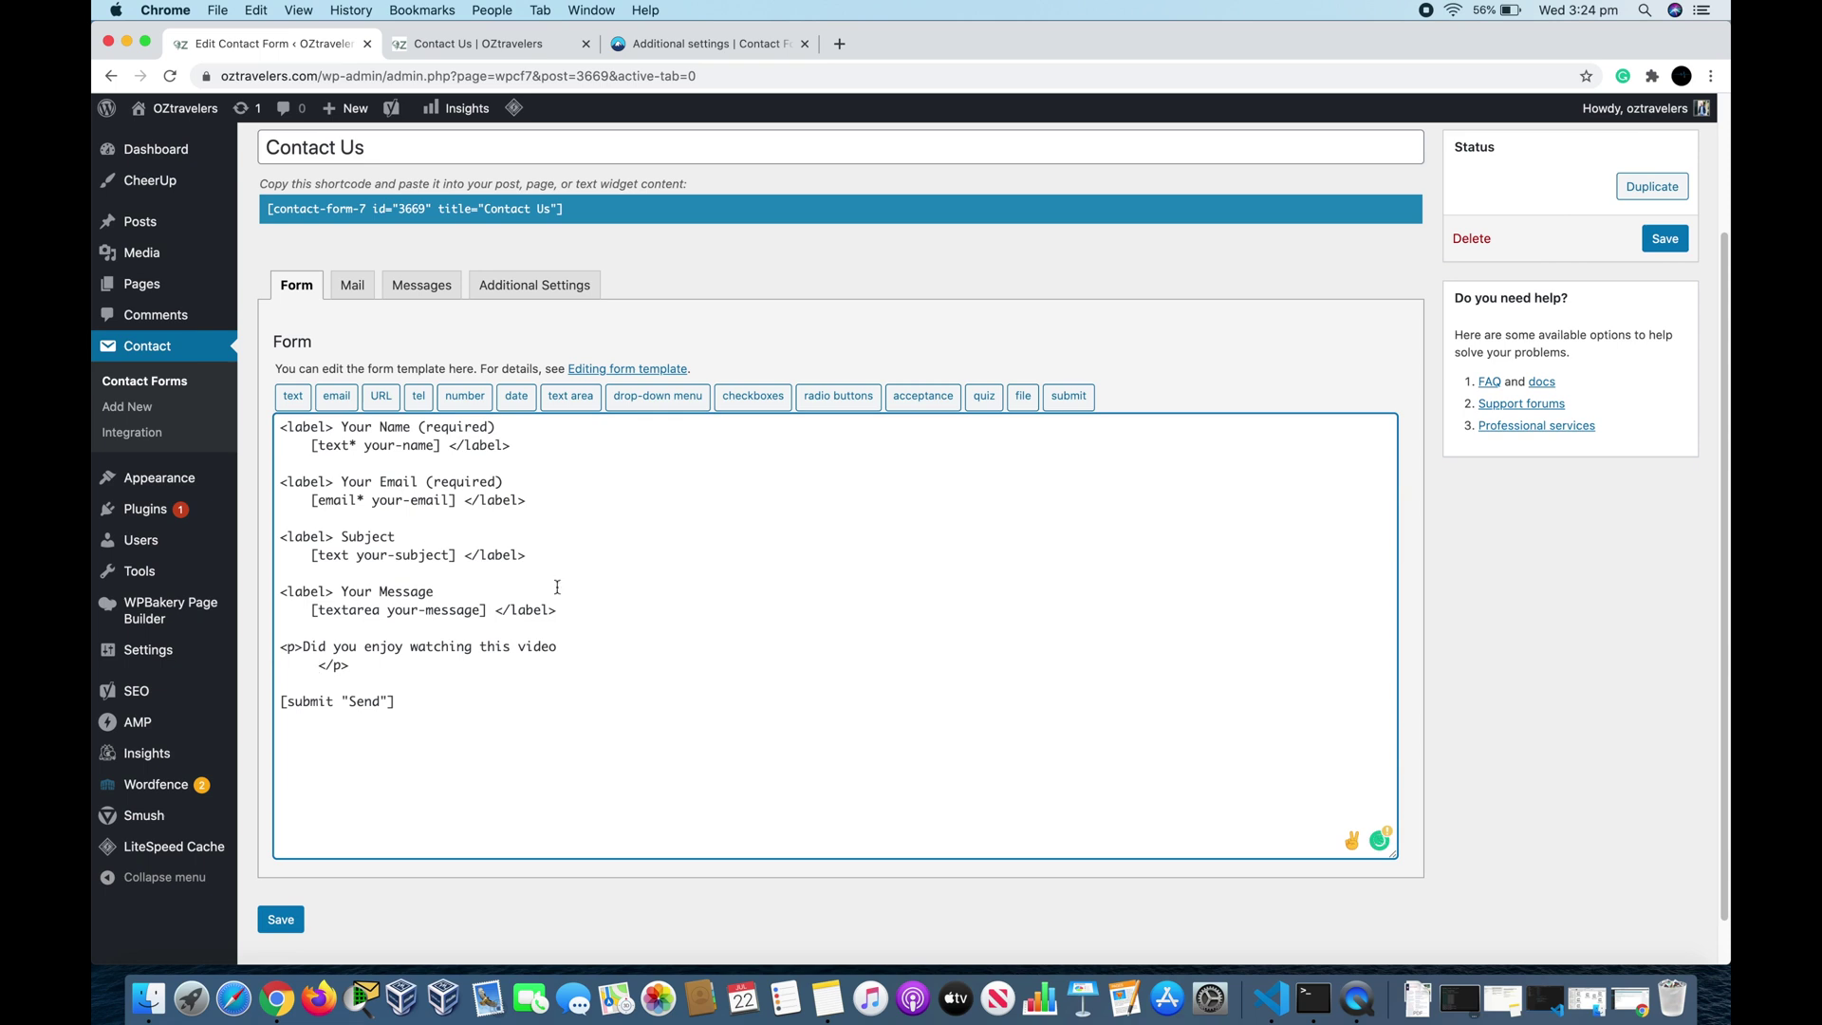
Step: Insert a radio tag with options Yes and No into the video question paragraph
left_click(841, 399)
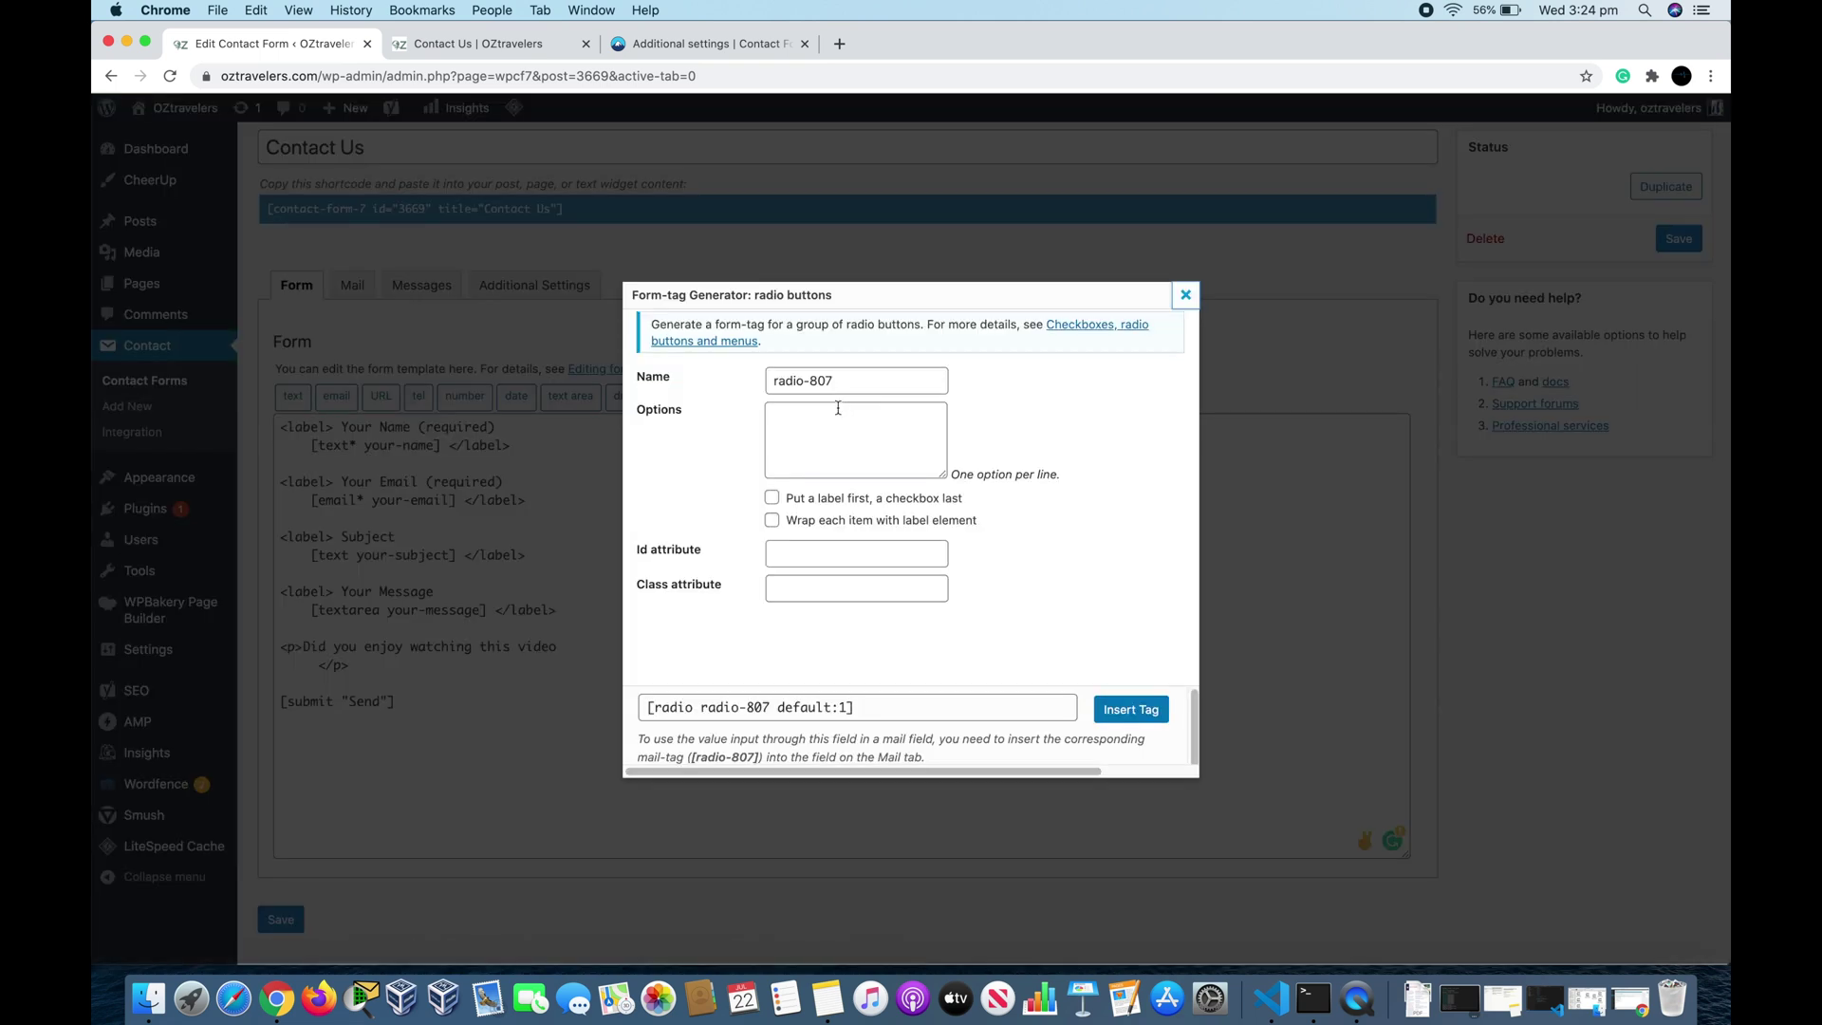
left_click(841, 410)
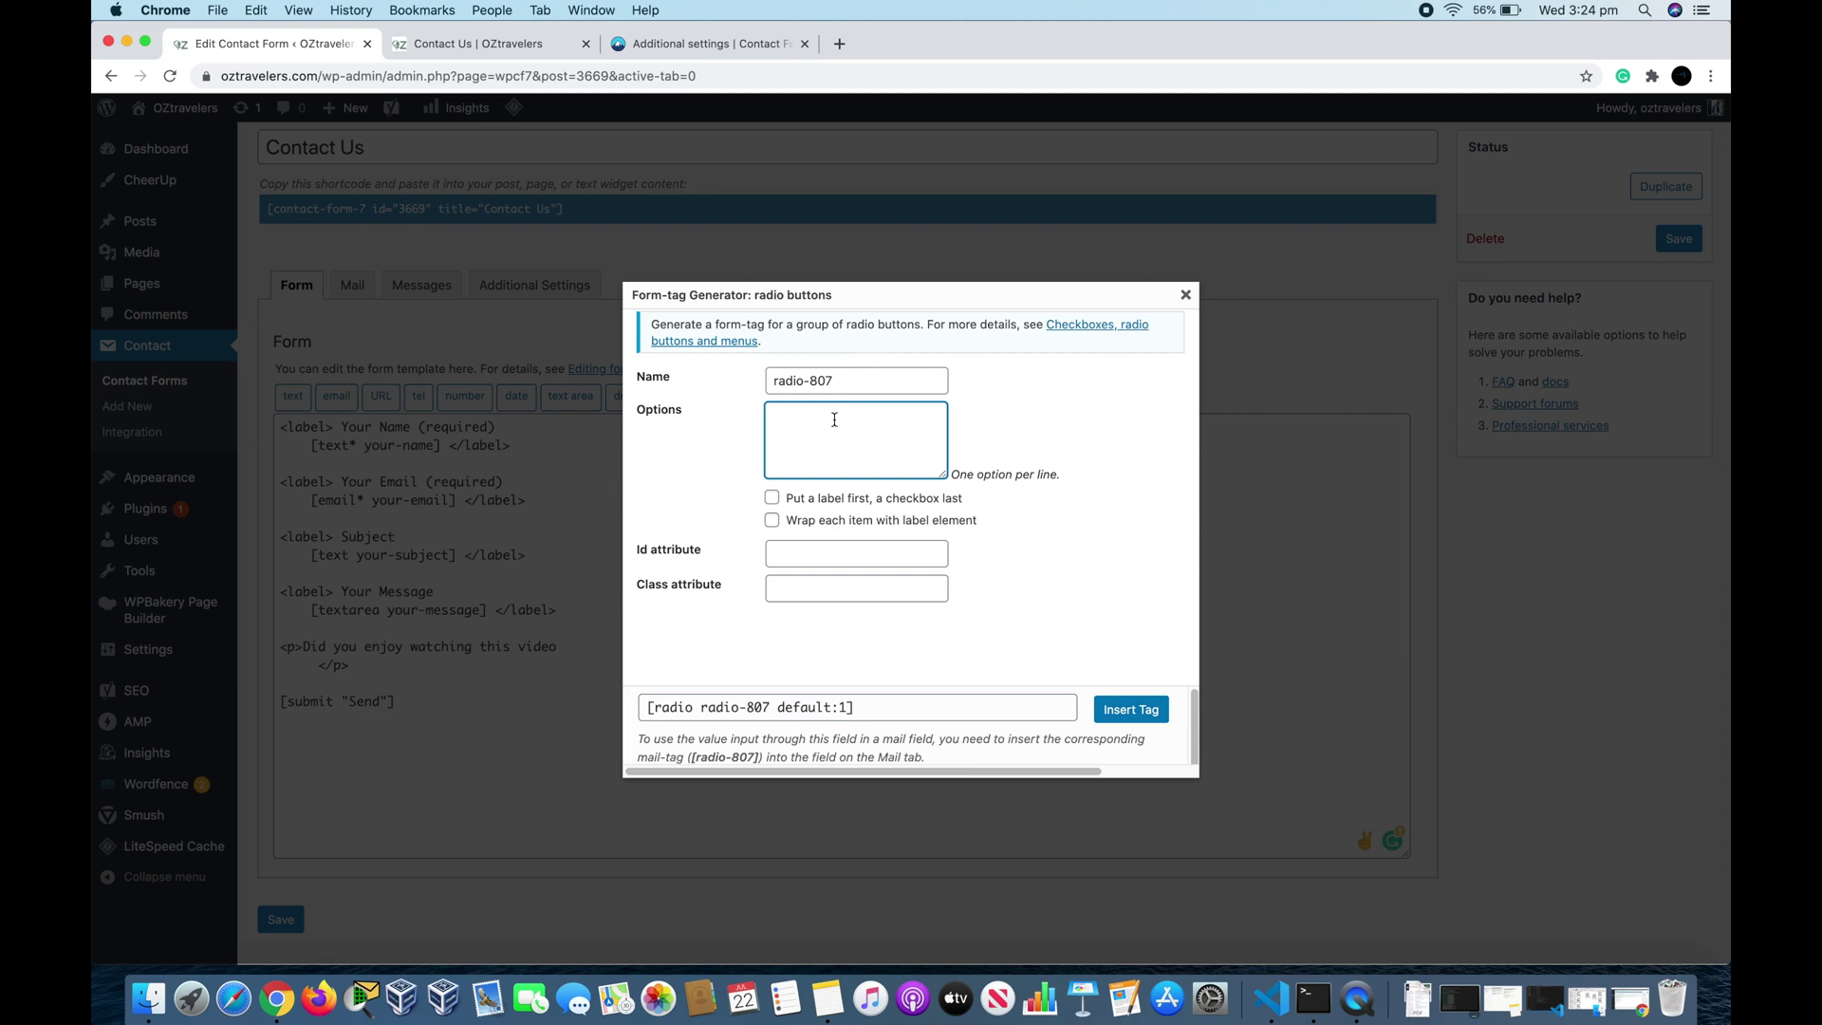
type("Ye")
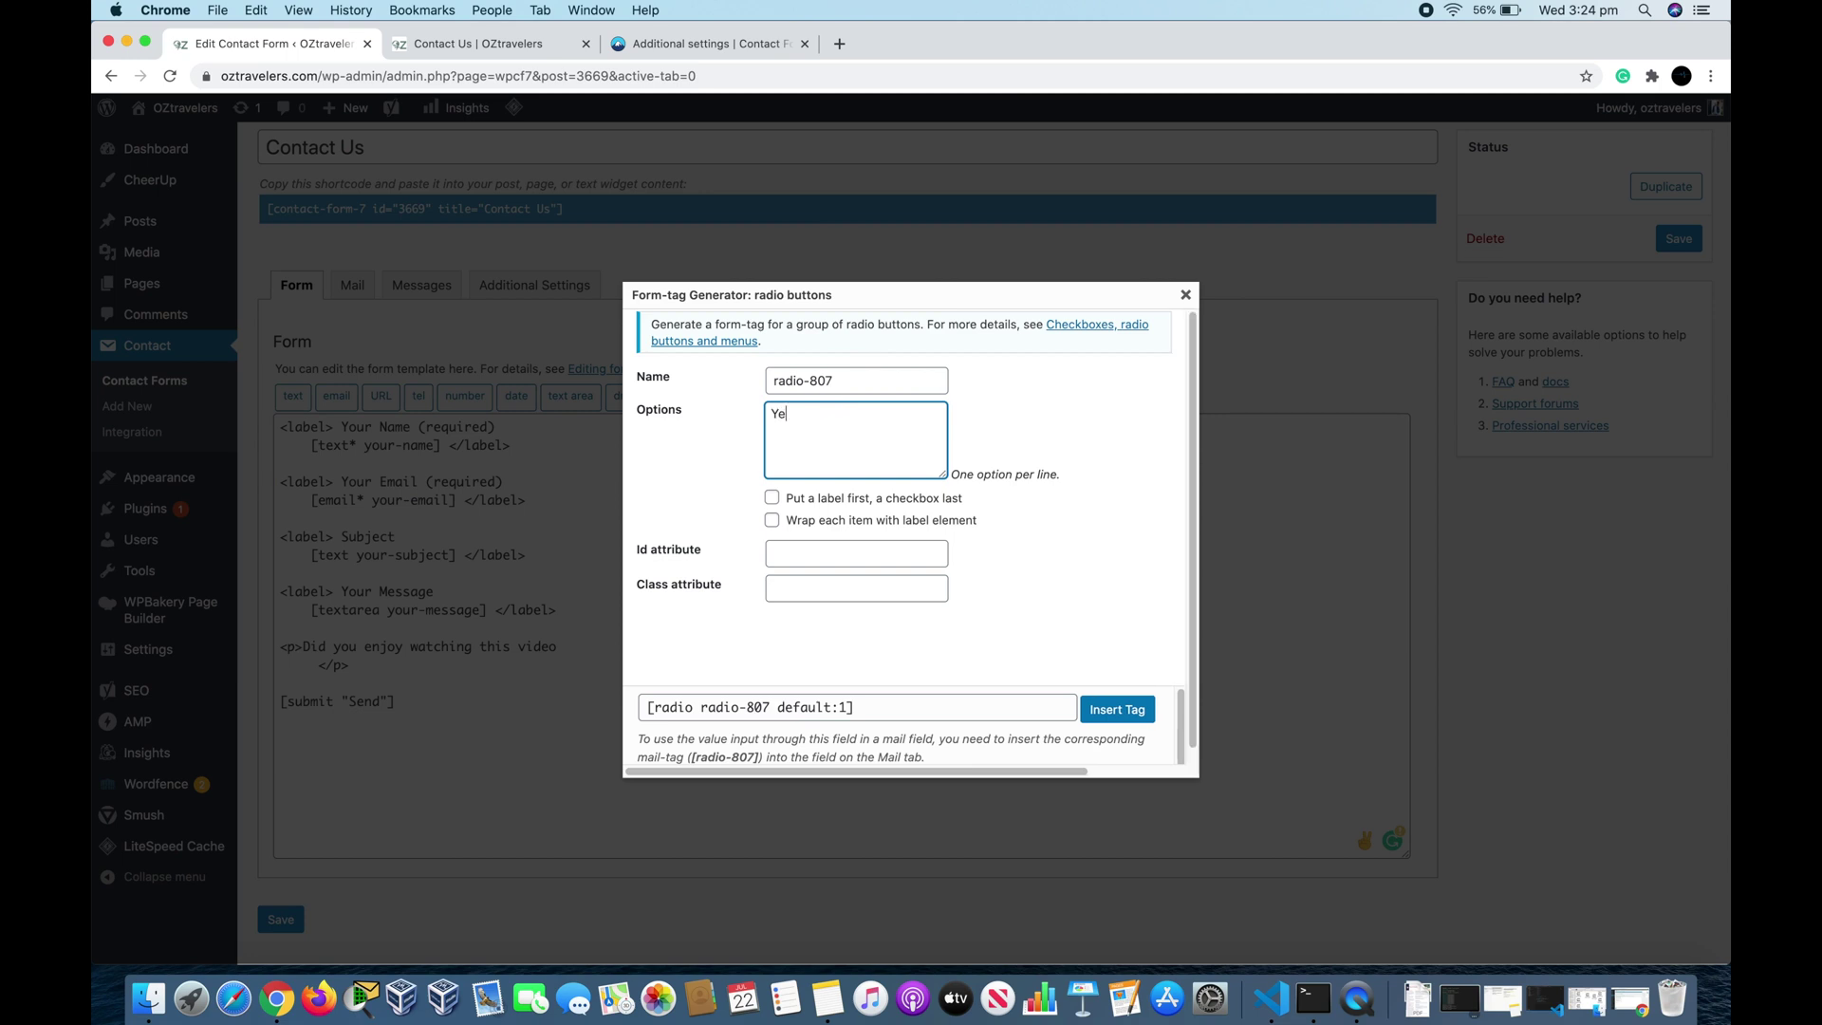
type("s No")
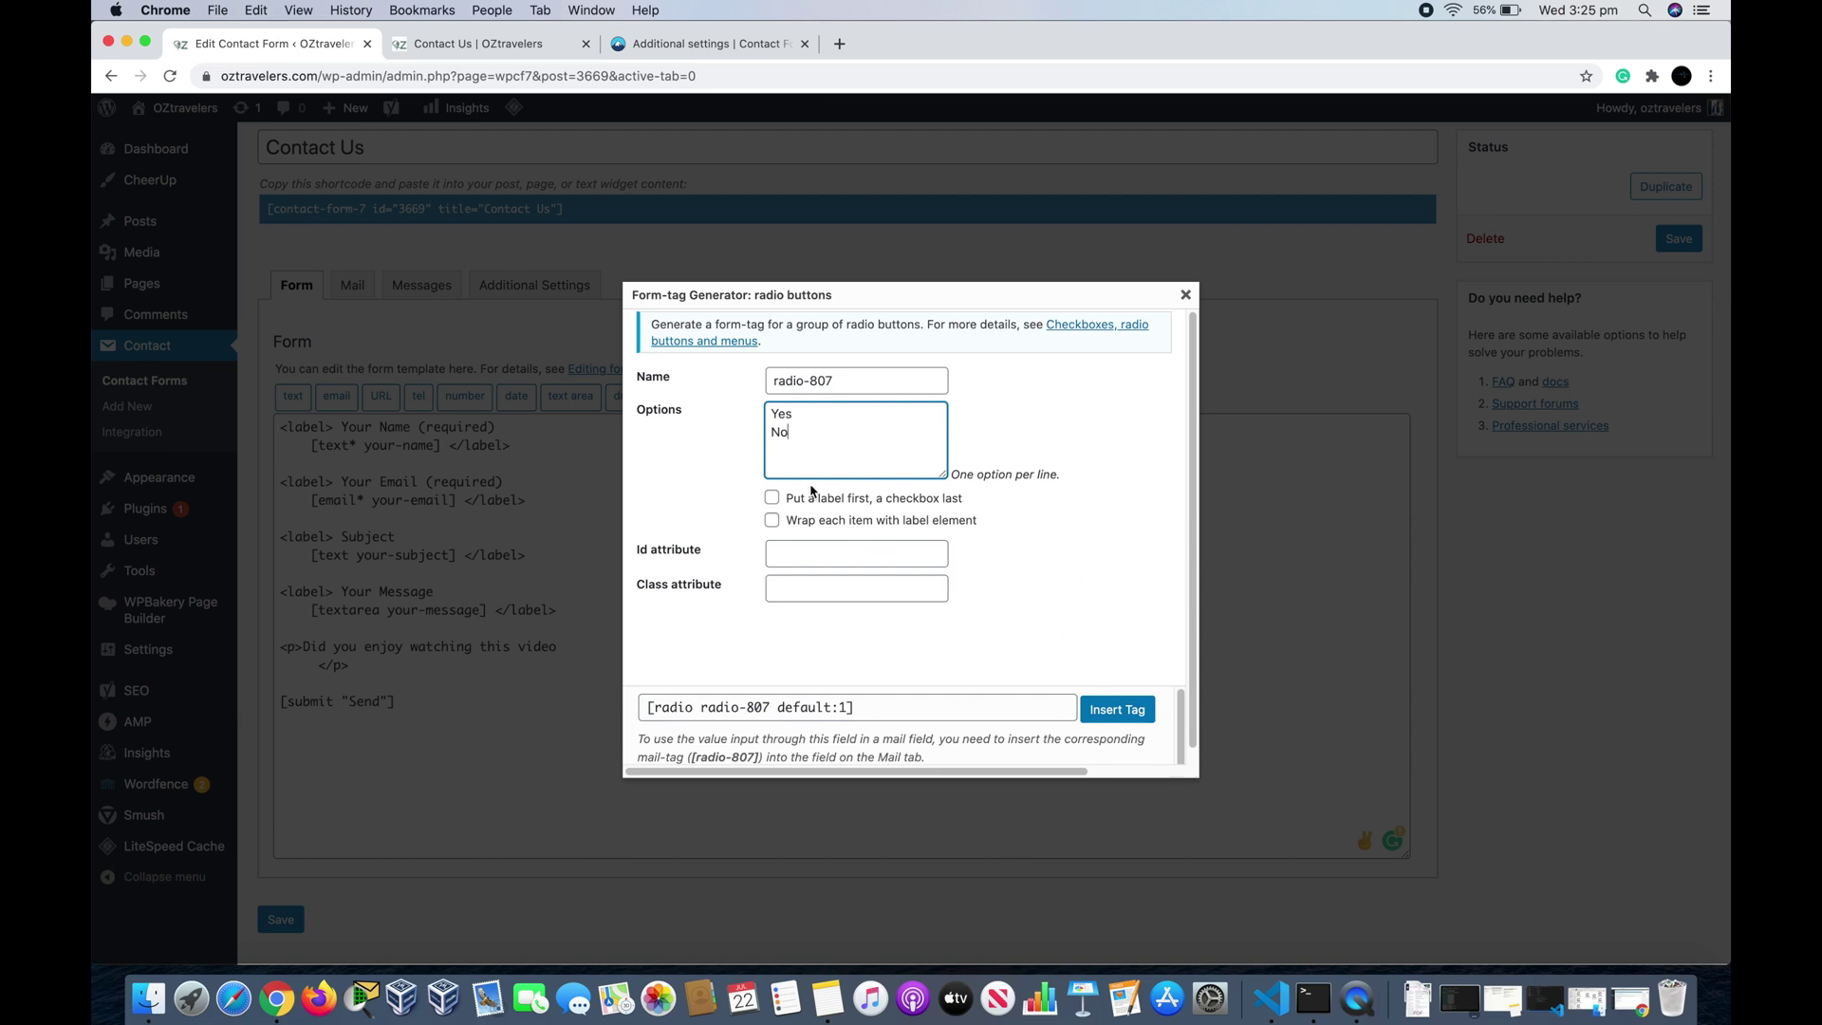
left_click(1126, 715)
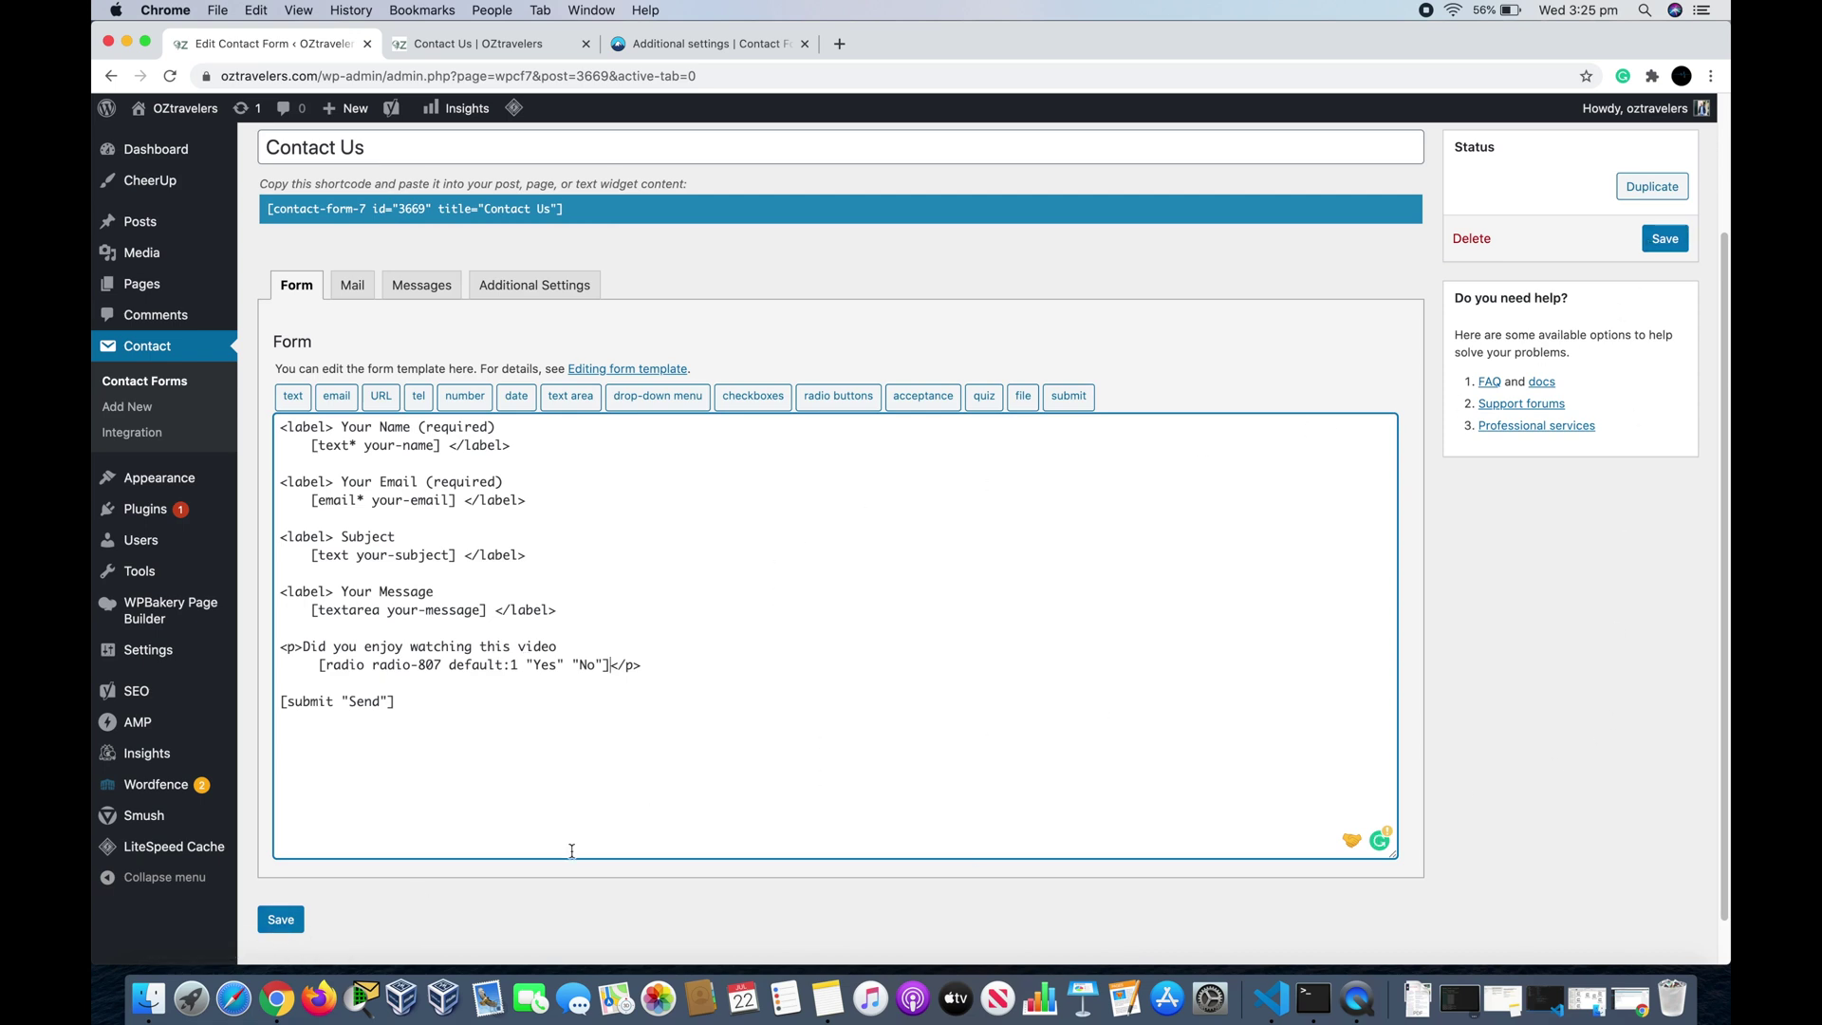
Step: Save the Contact Us form with its new Yes/No video question
left_click(282, 924)
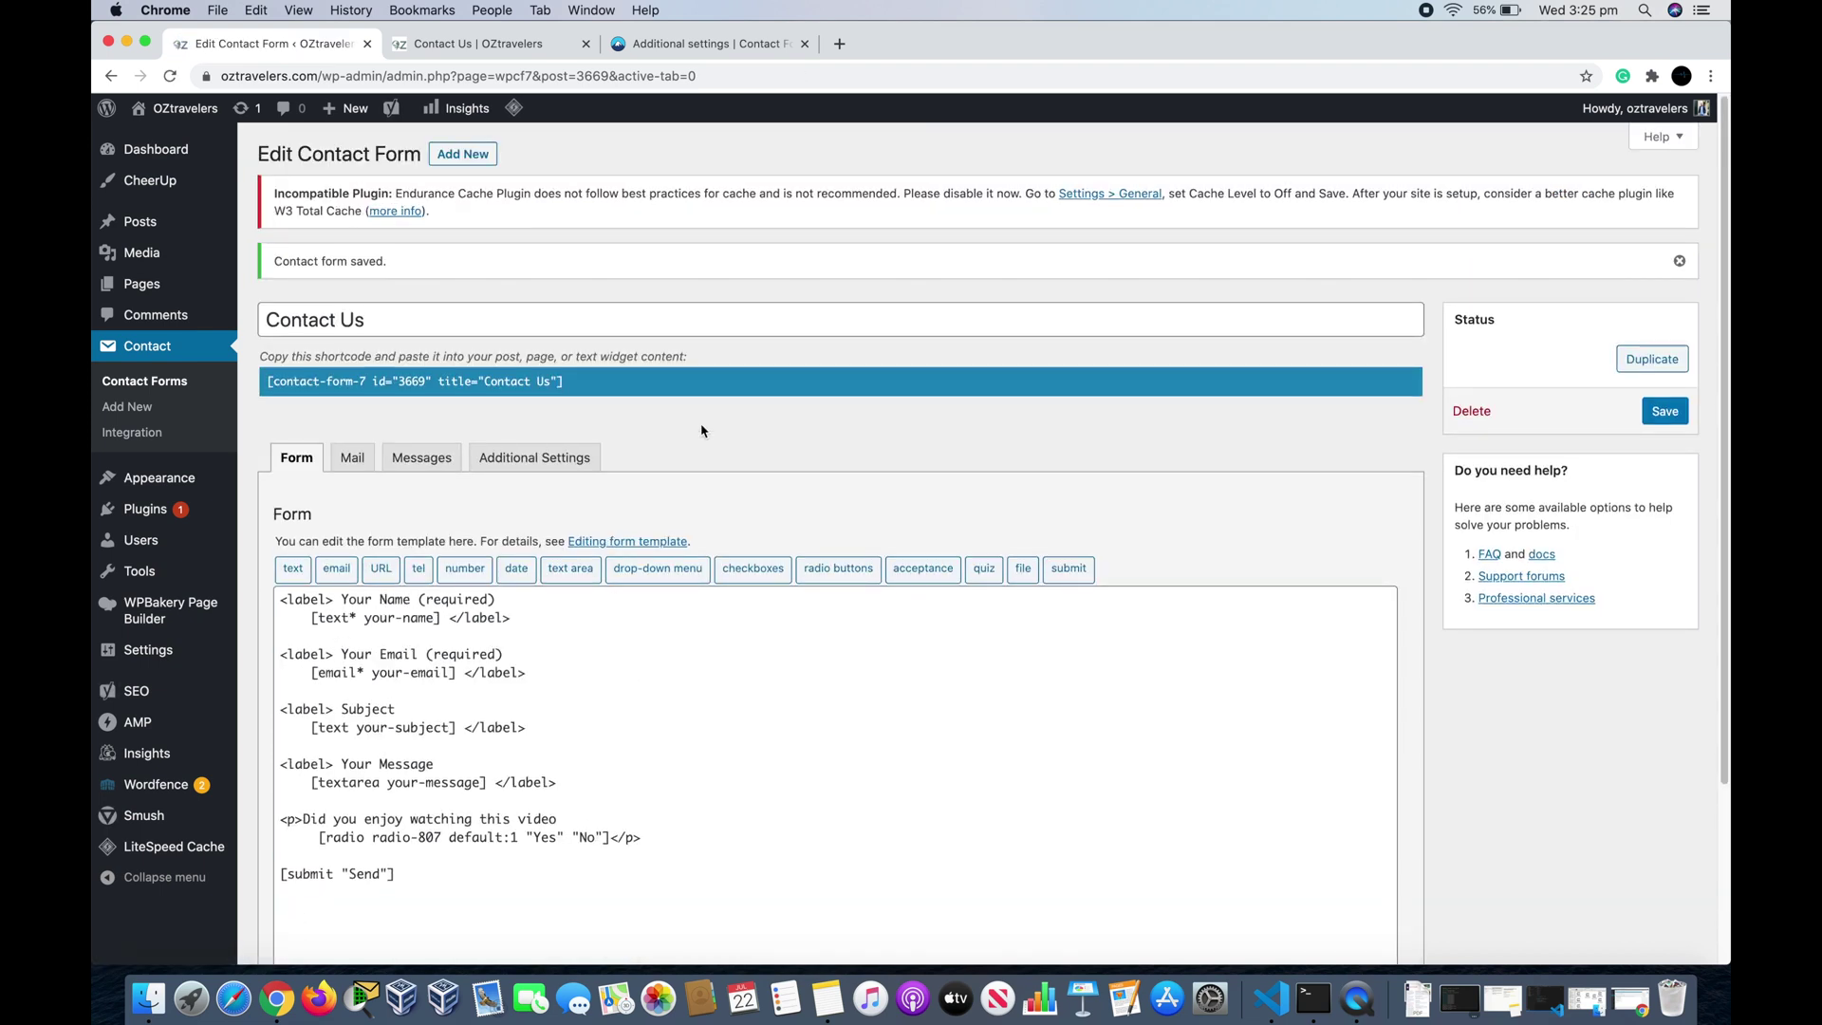
Step: Reload the live Contact Us page and check the video question with Yes preselected
left_click(494, 54)
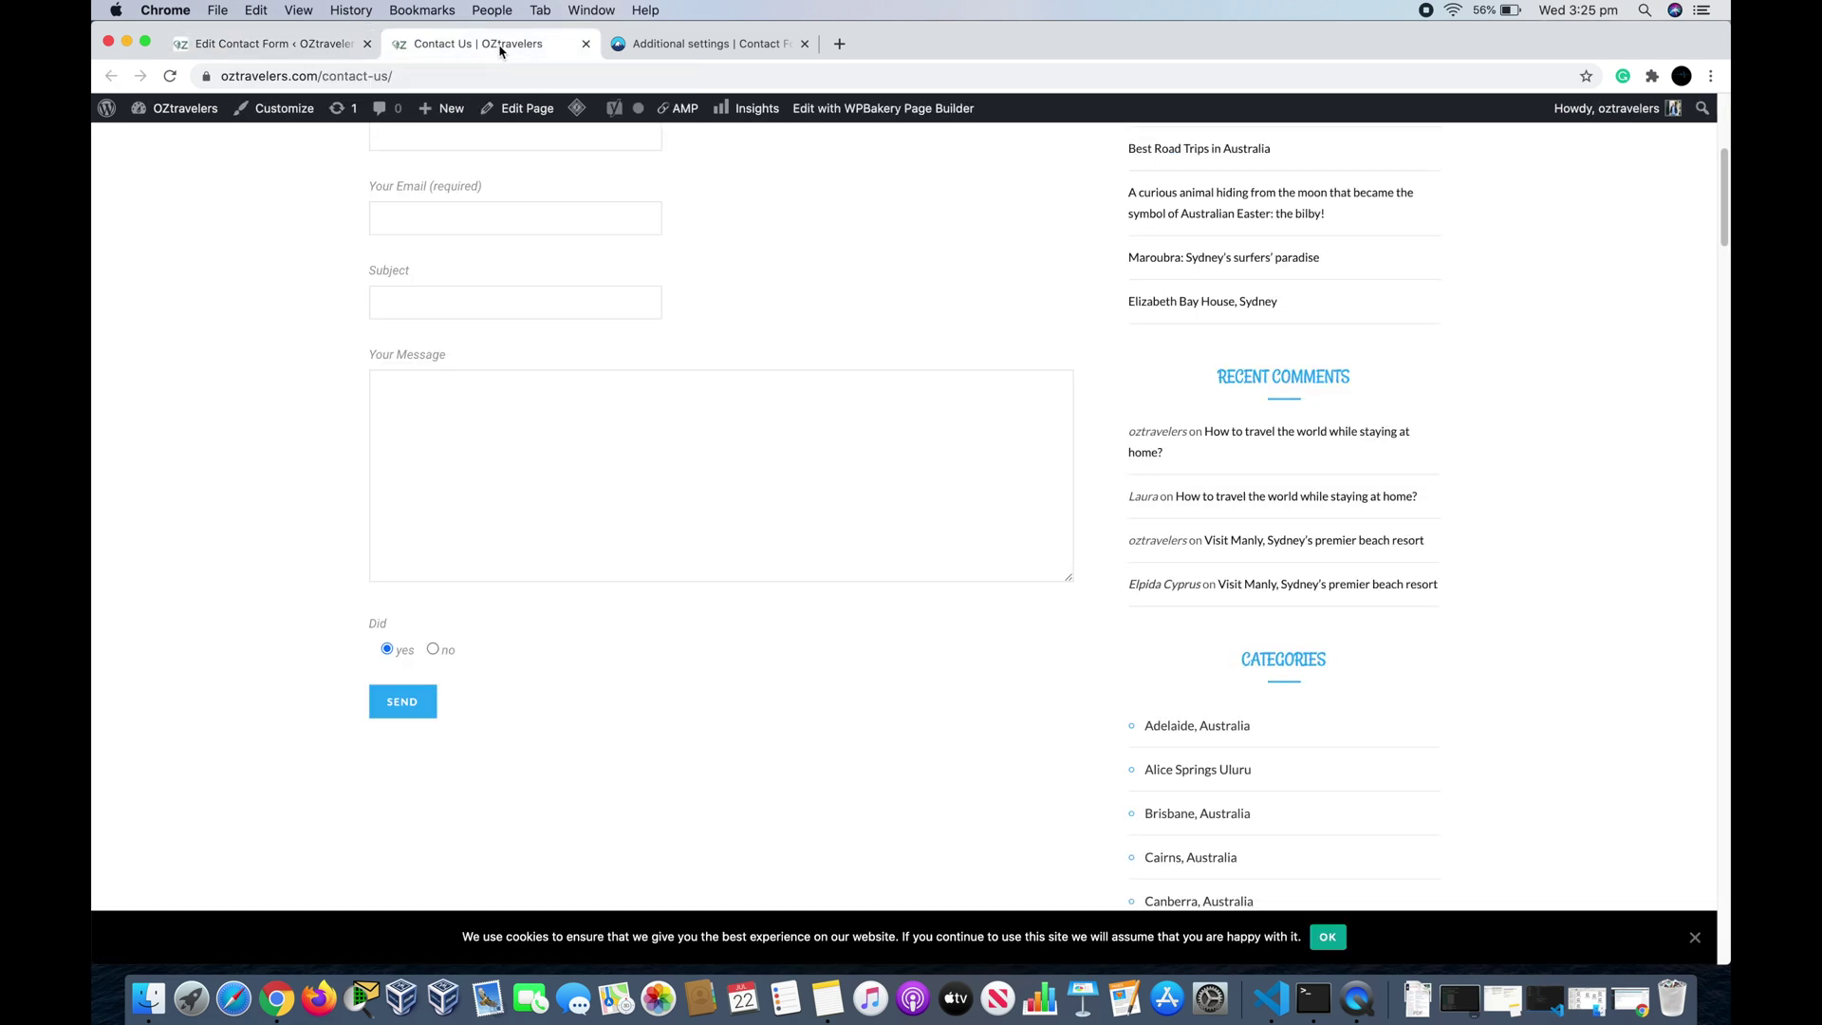
scroll(223, 306, "up", 1)
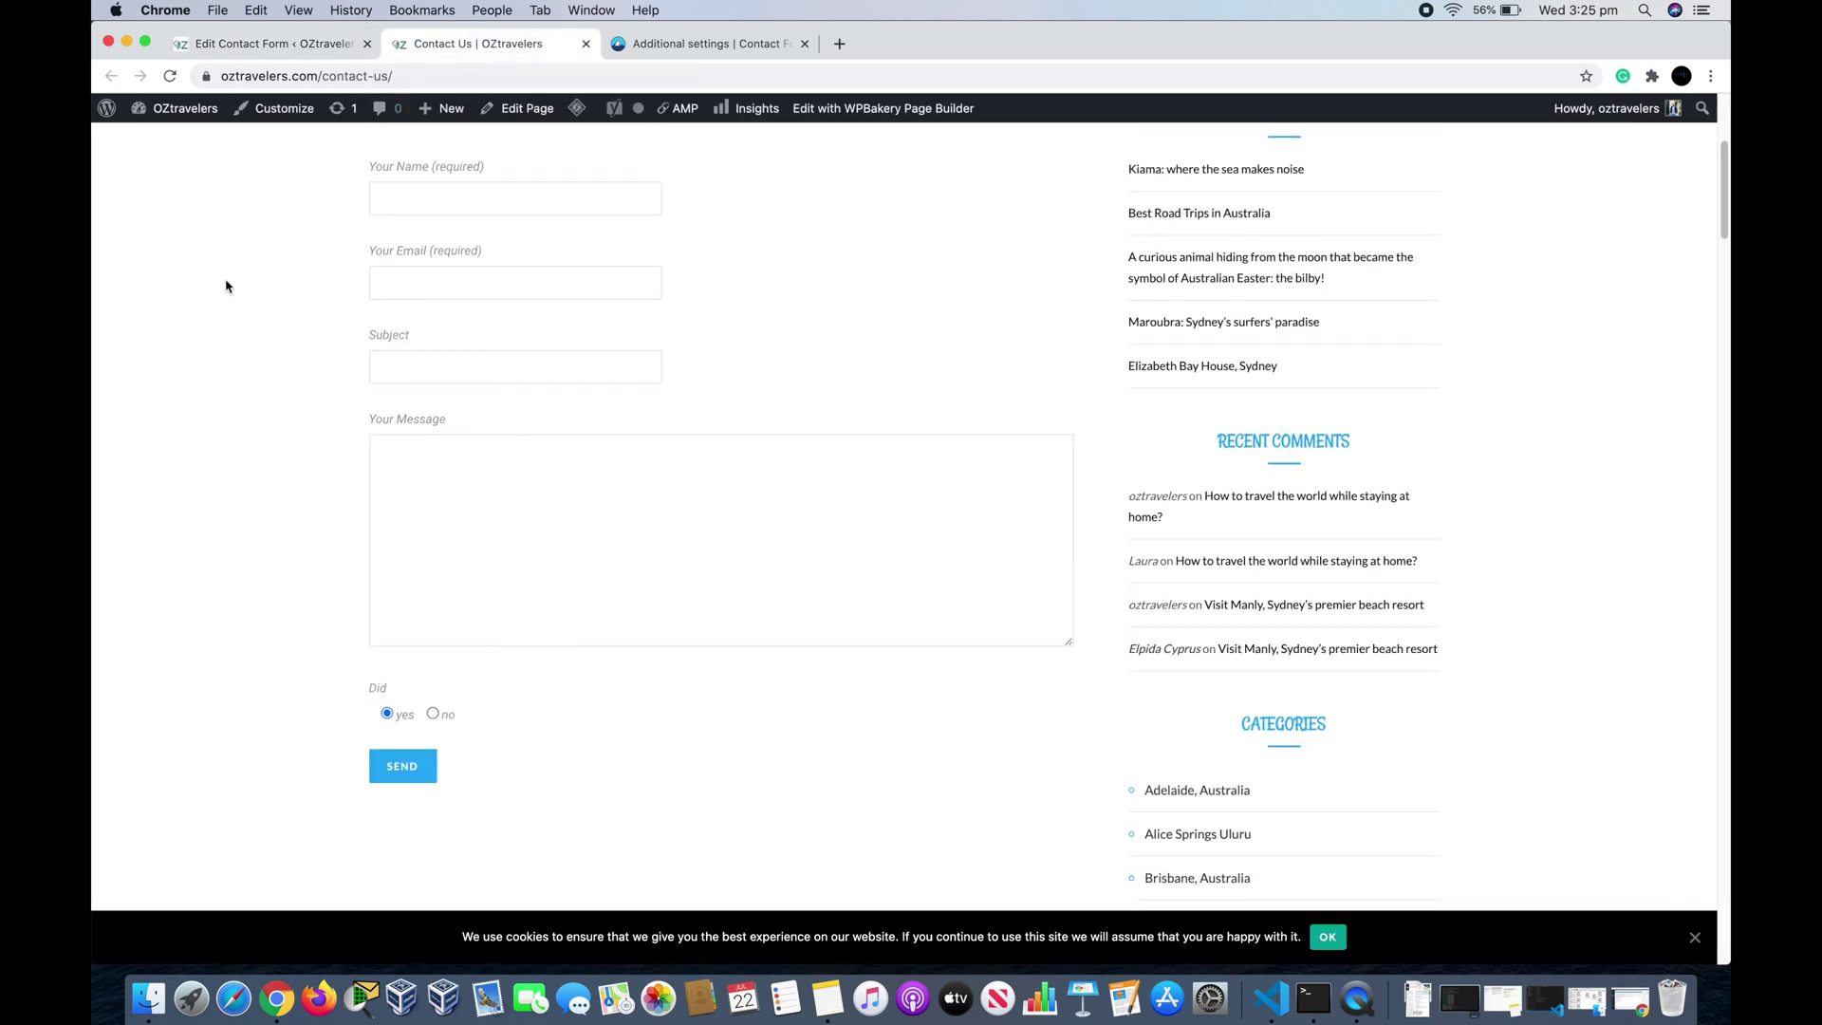
key("super+r")
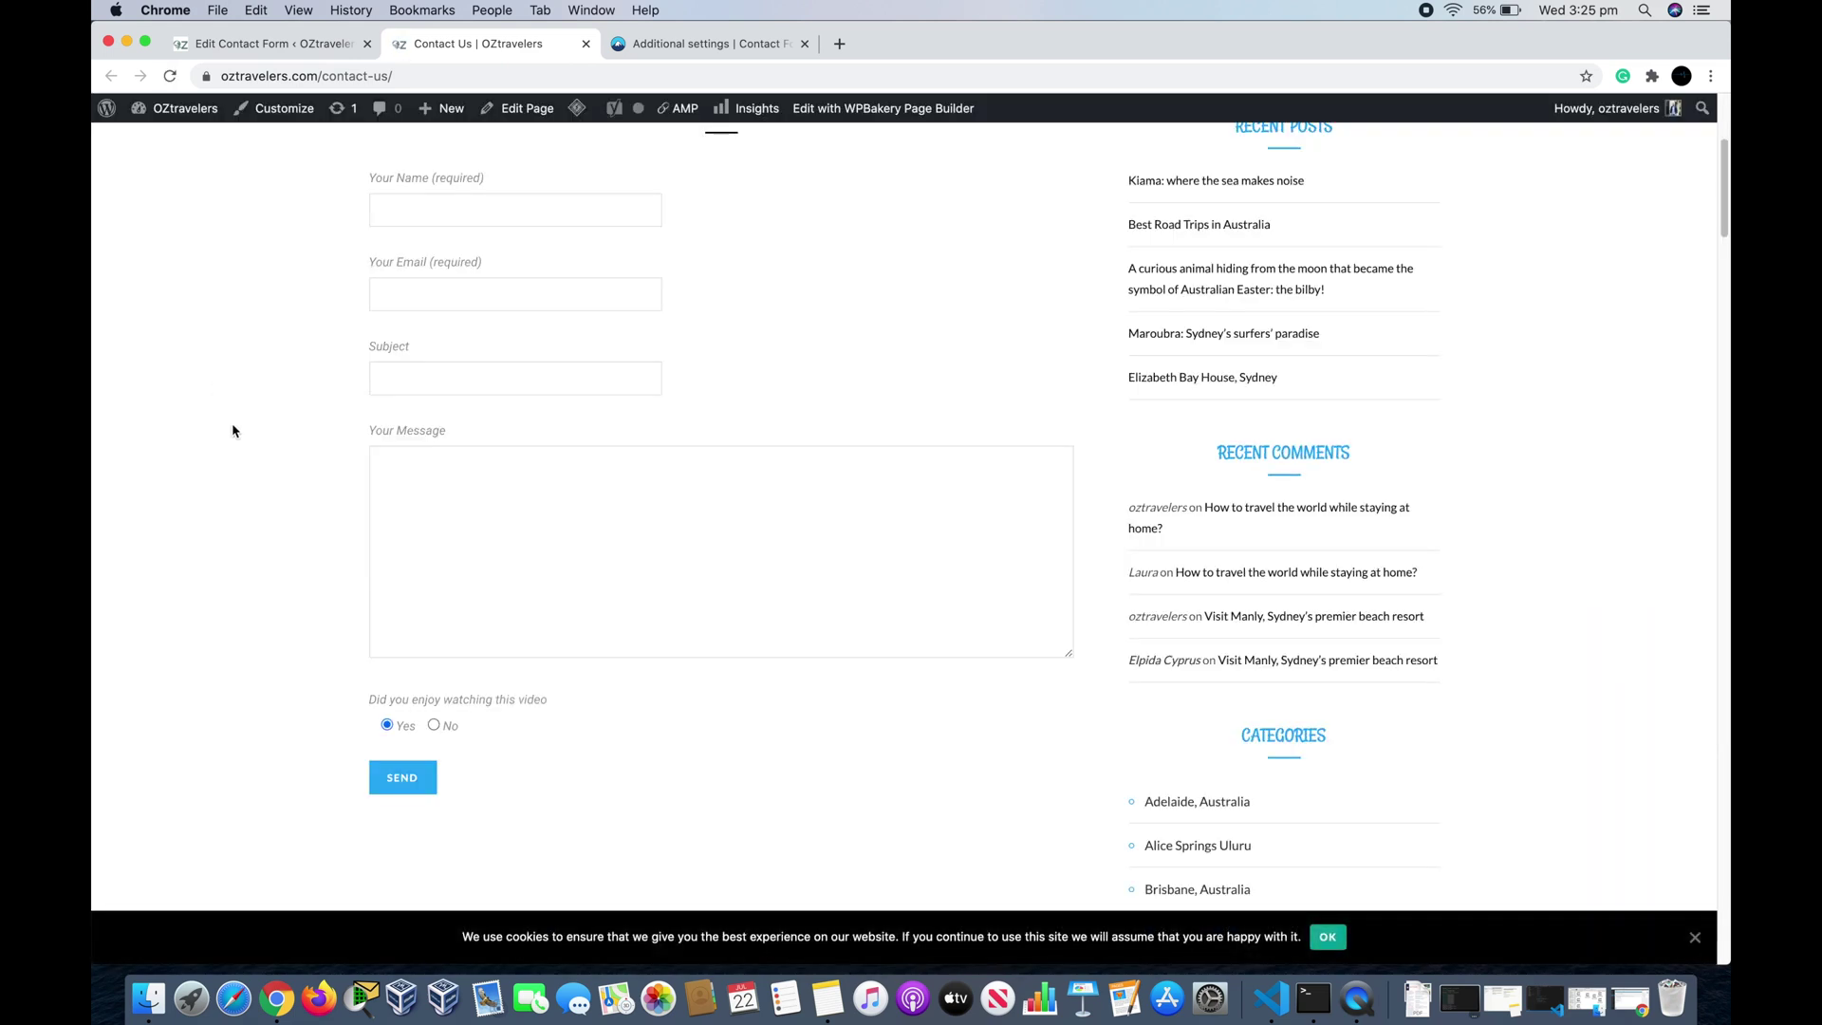
scroll(229, 450, "down", 1)
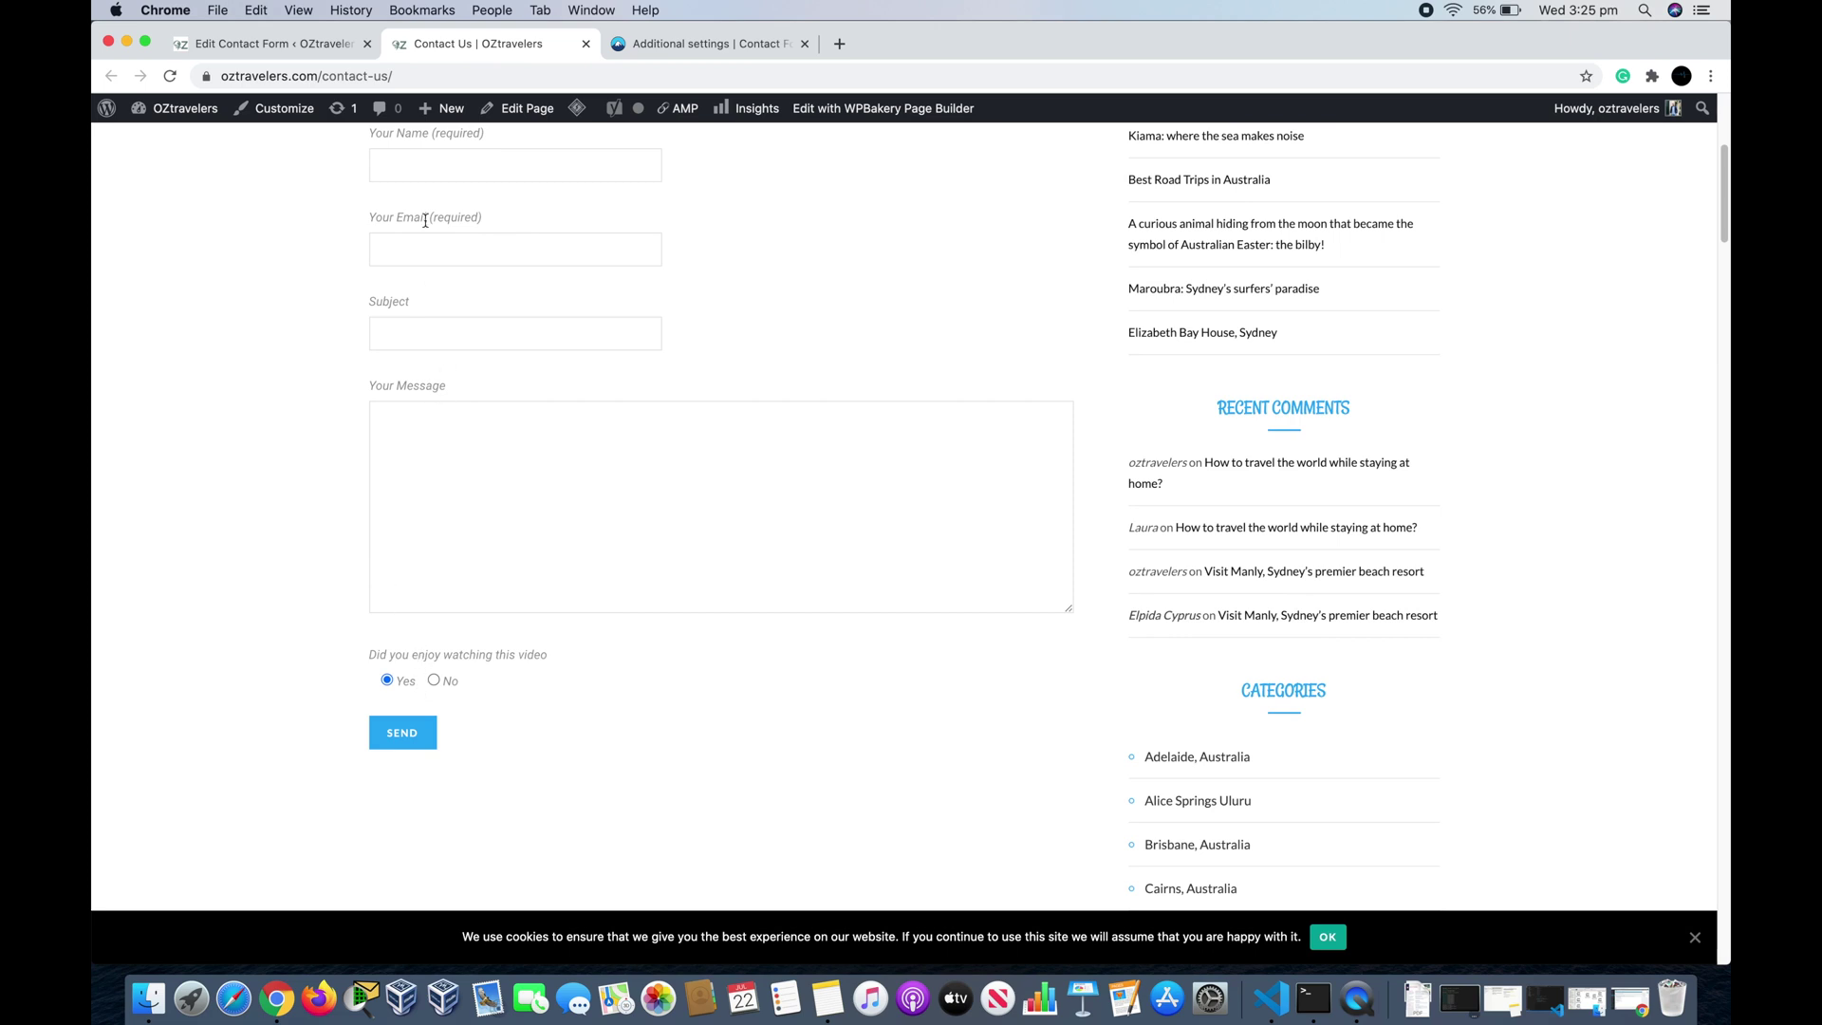
Step: Change the radio tag's default from 1 to 2 so No is preselected, and save
left_click(295, 52)
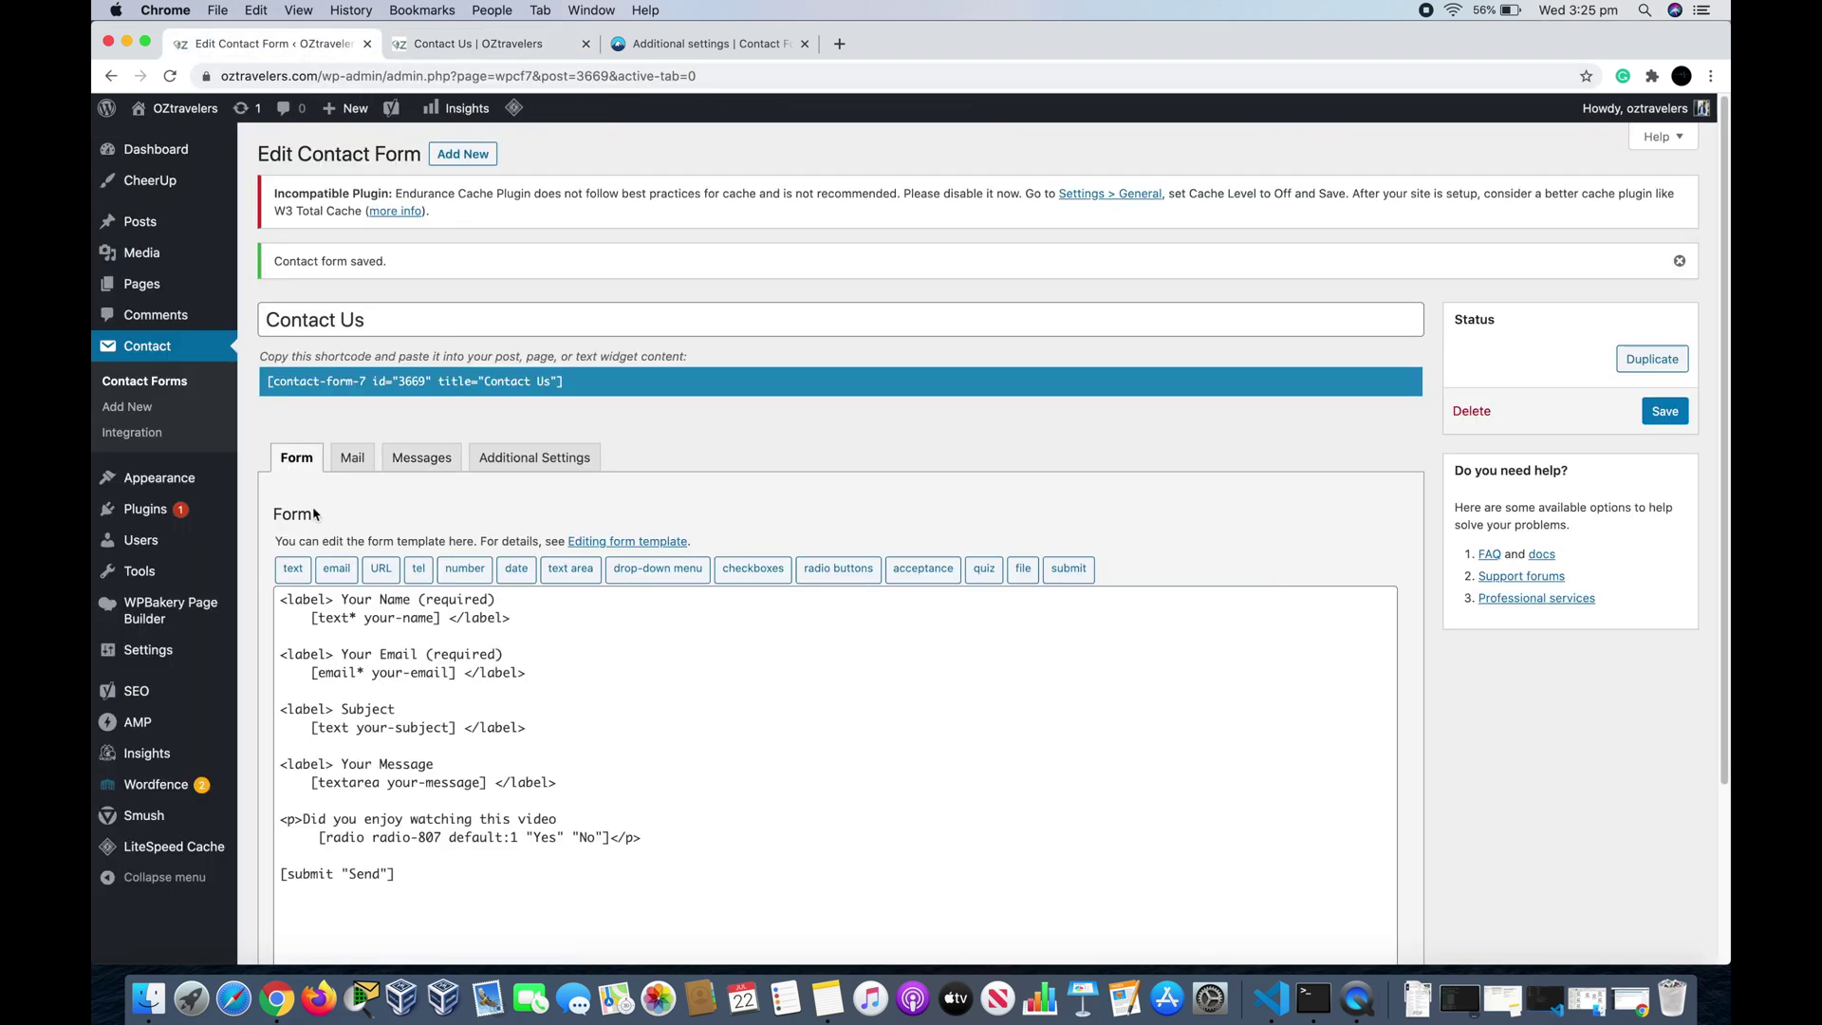
scroll(349, 544, "down", 5)
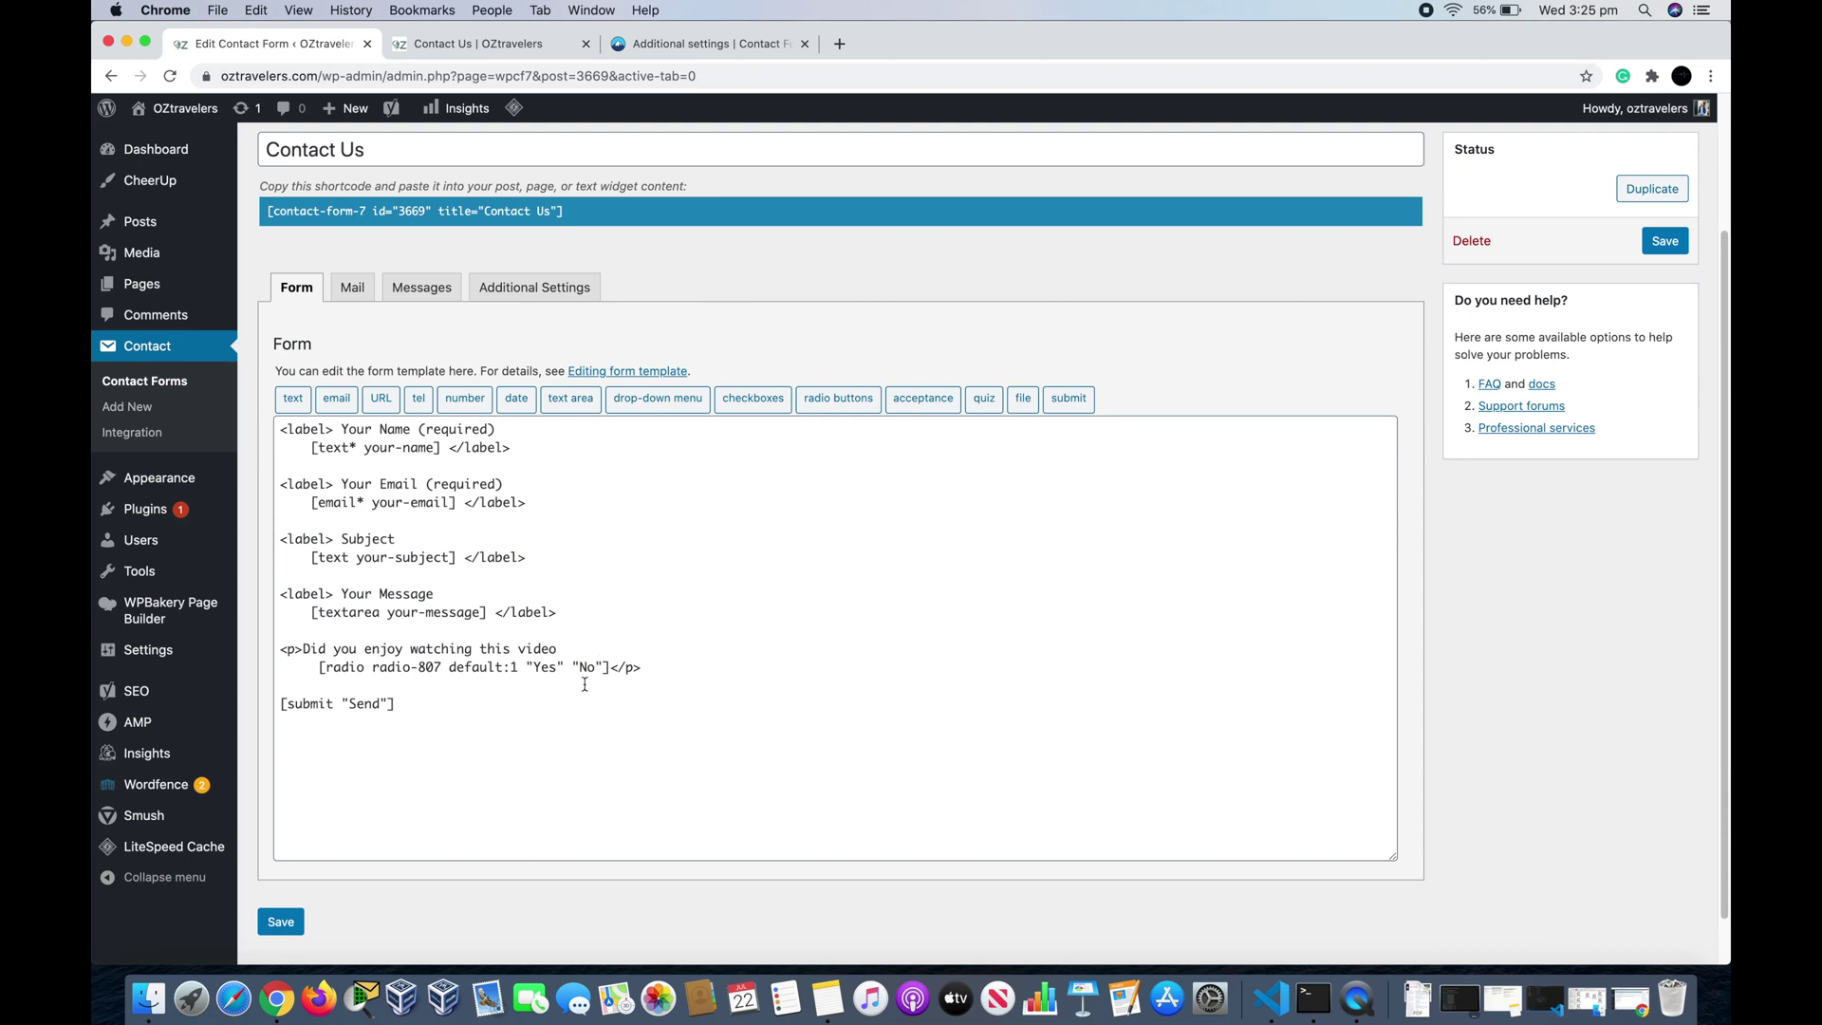
left_click(518, 669)
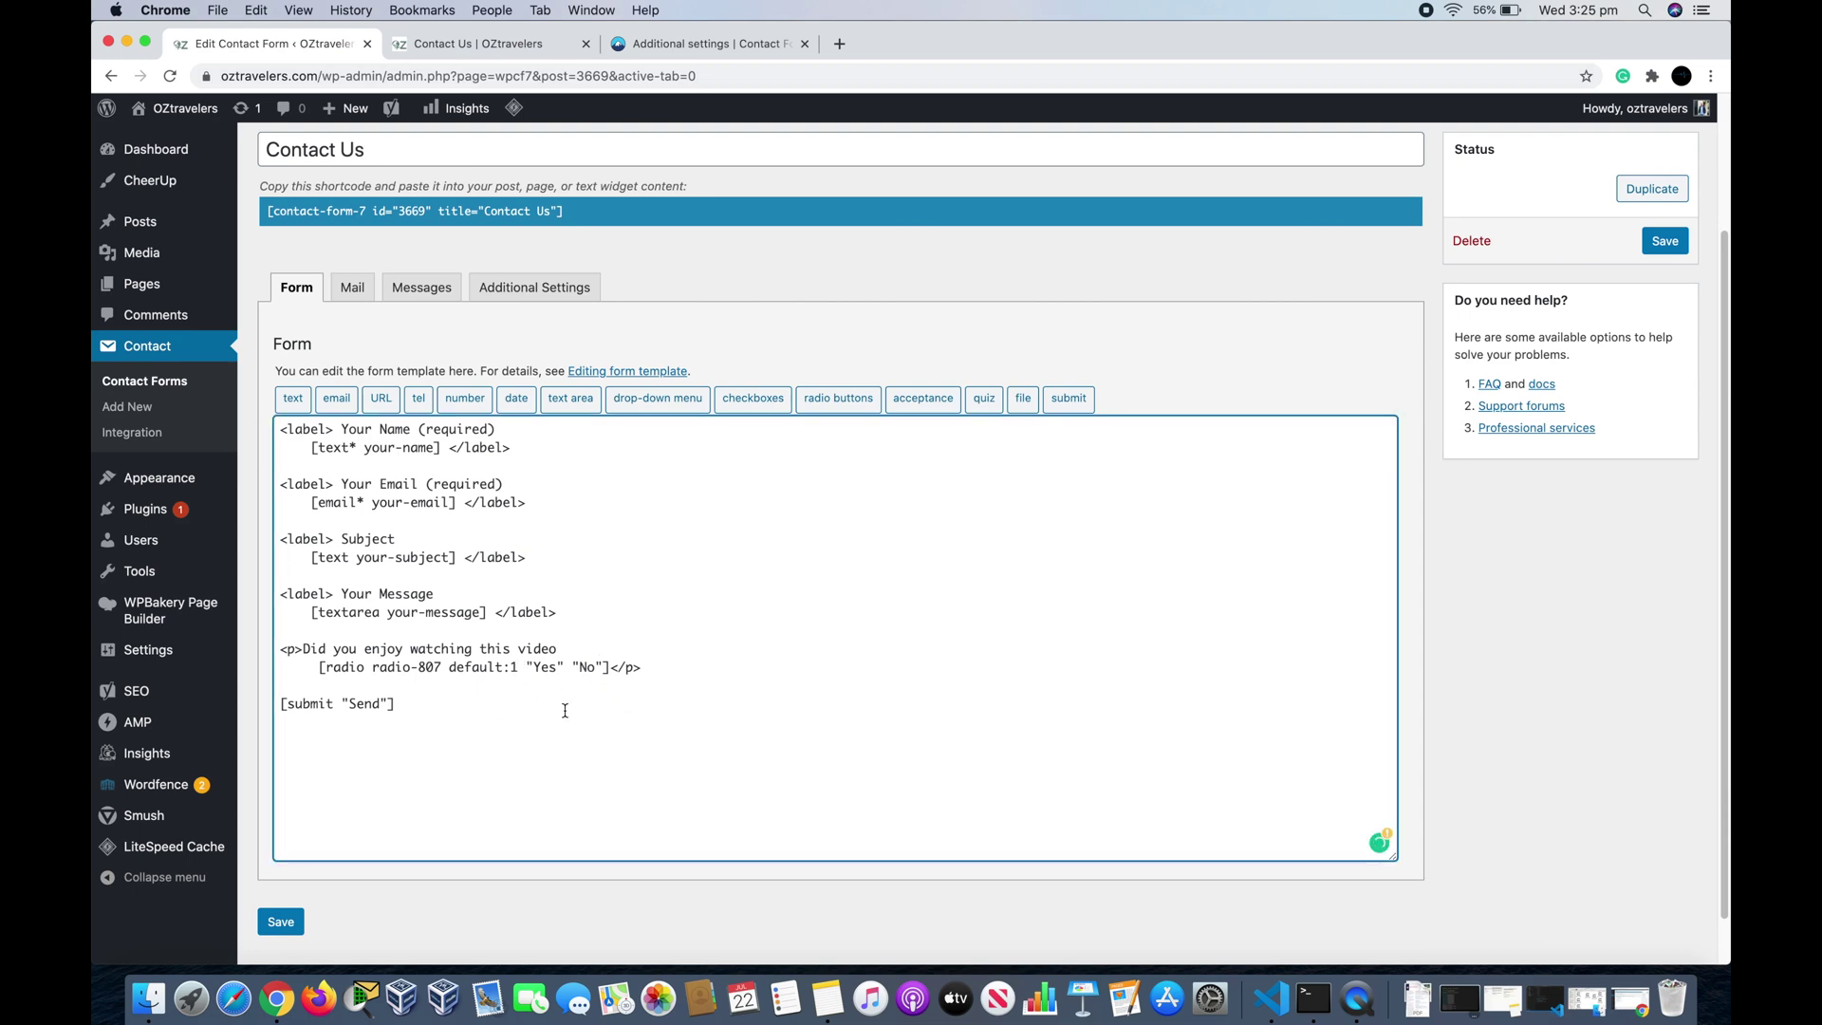
key("BackSpace")
type("2")
left_click(283, 922)
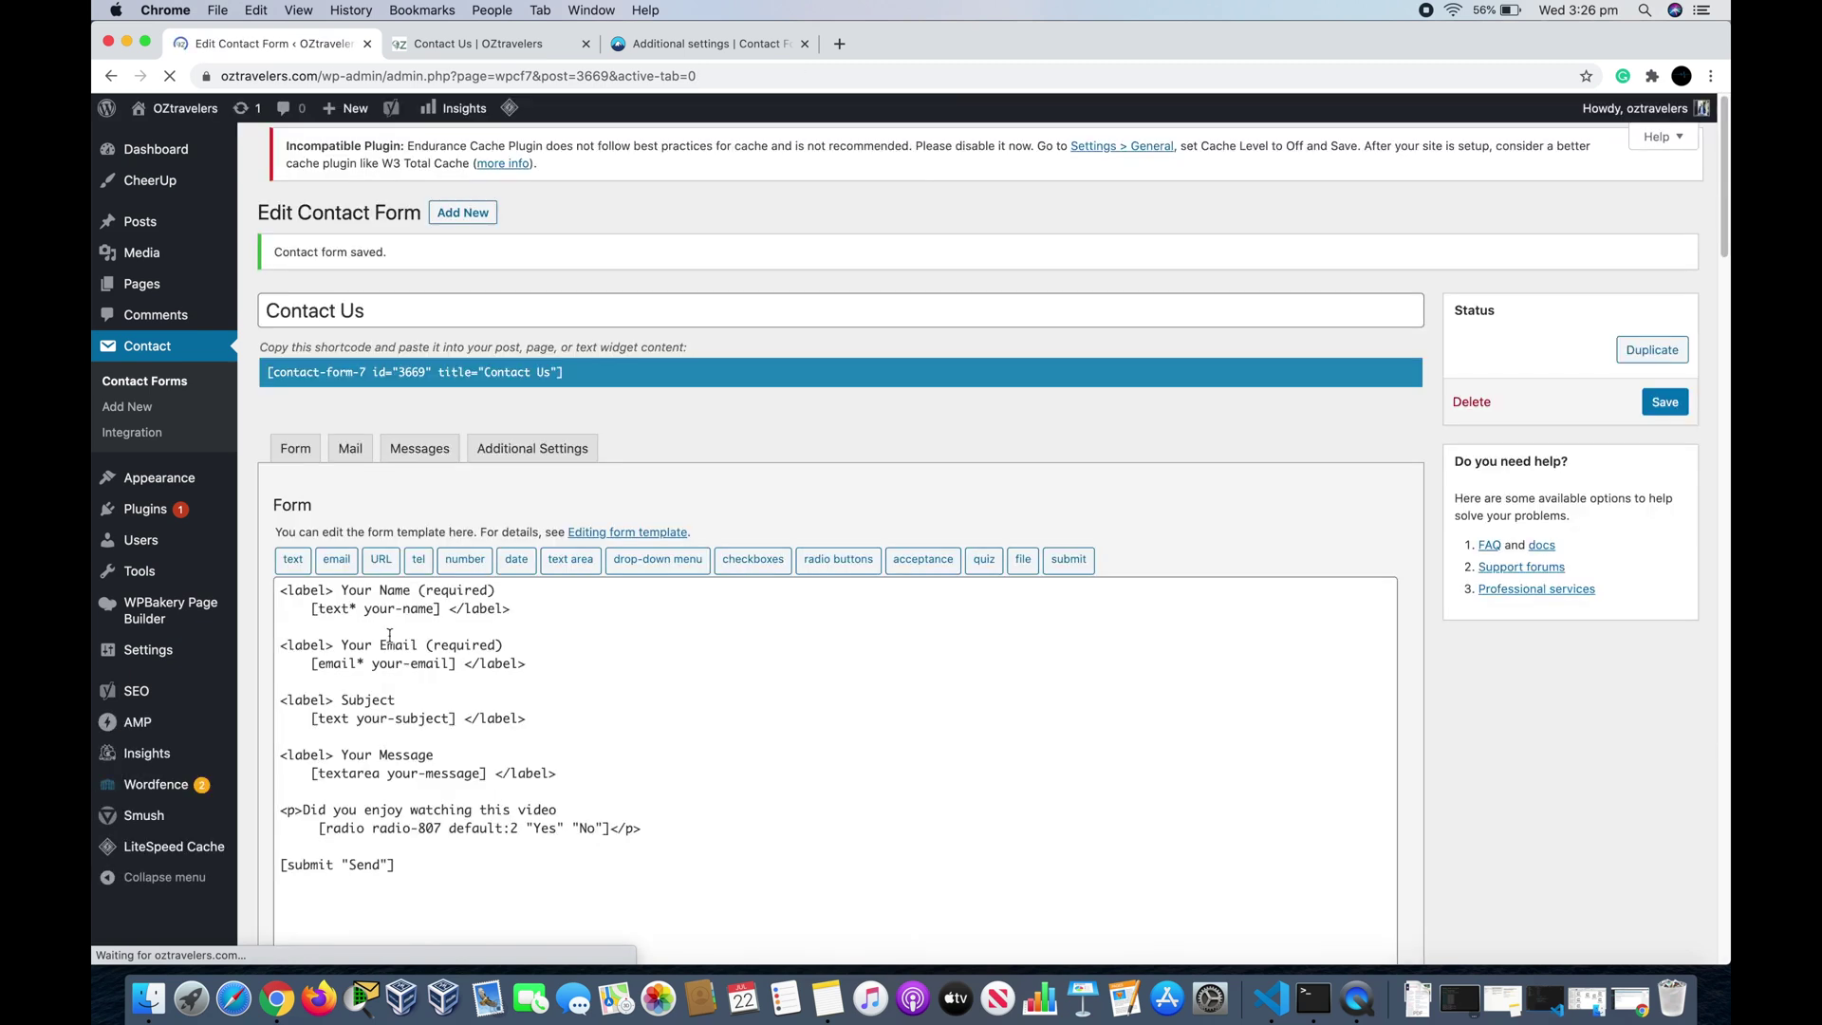
Step: Reload the live Contact Us page to confirm No is now preselected
left_click(471, 45)
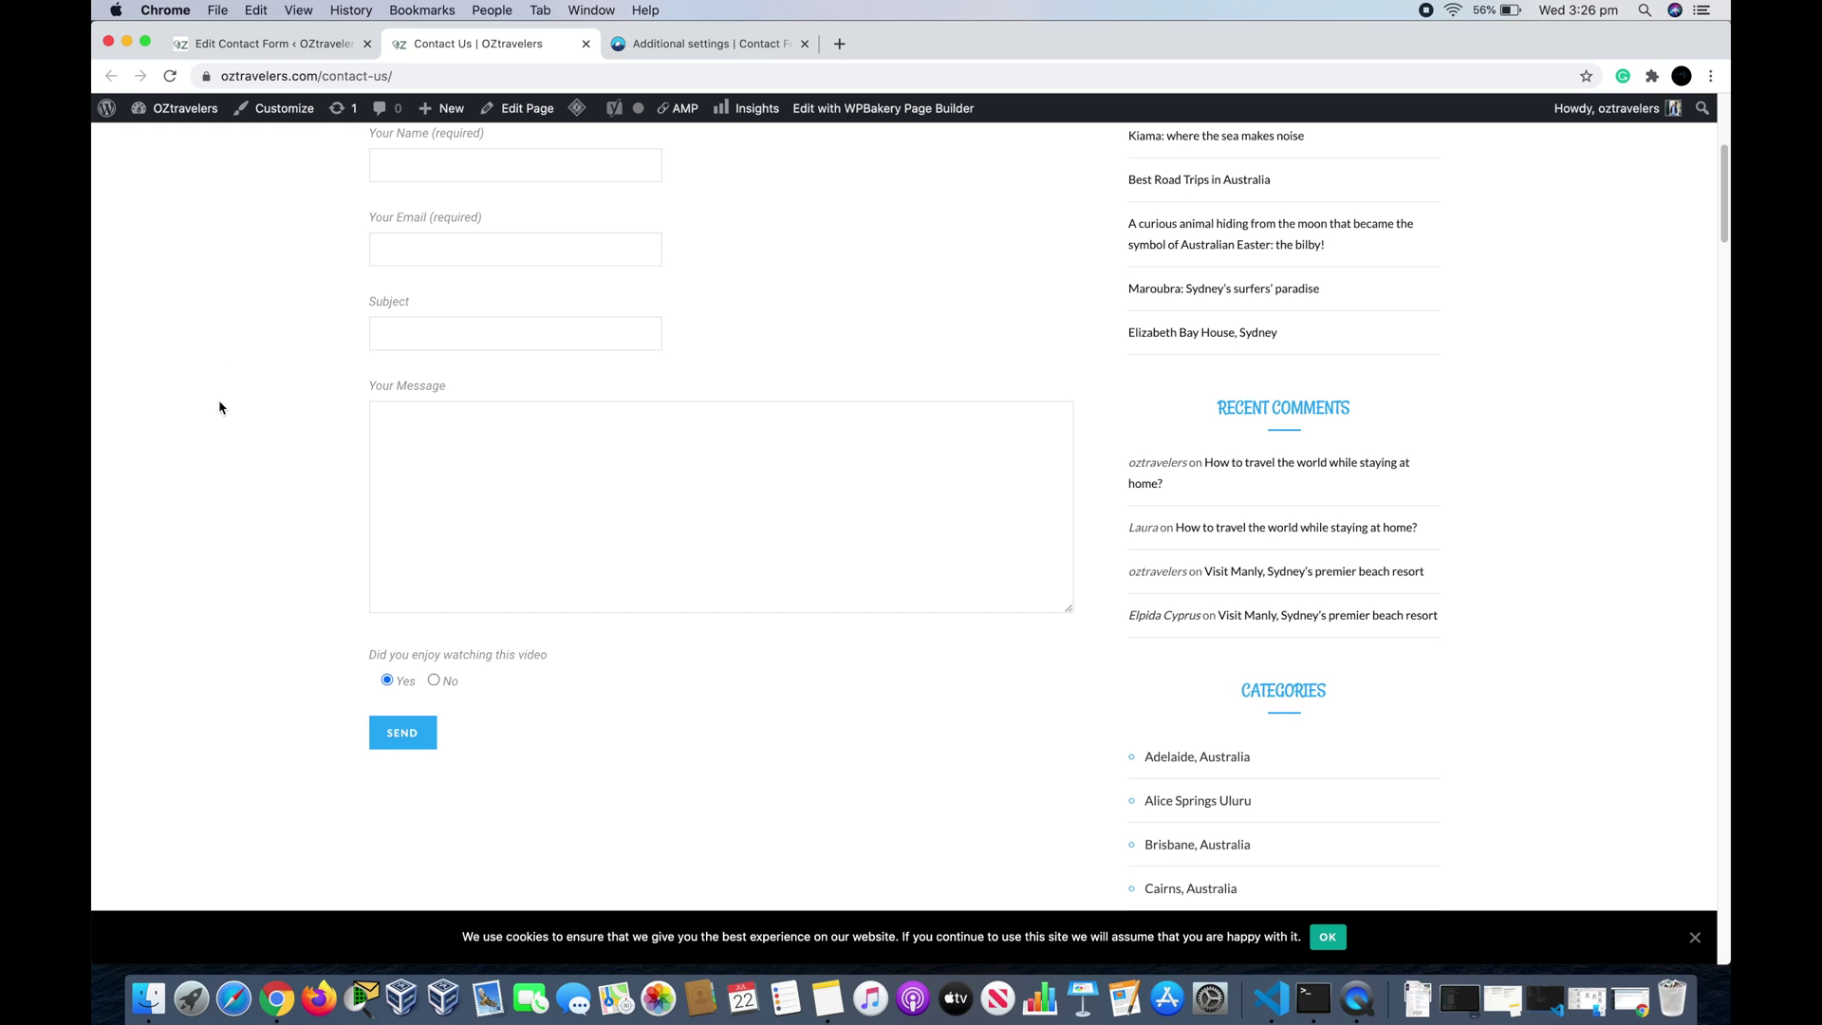
key("super+r")
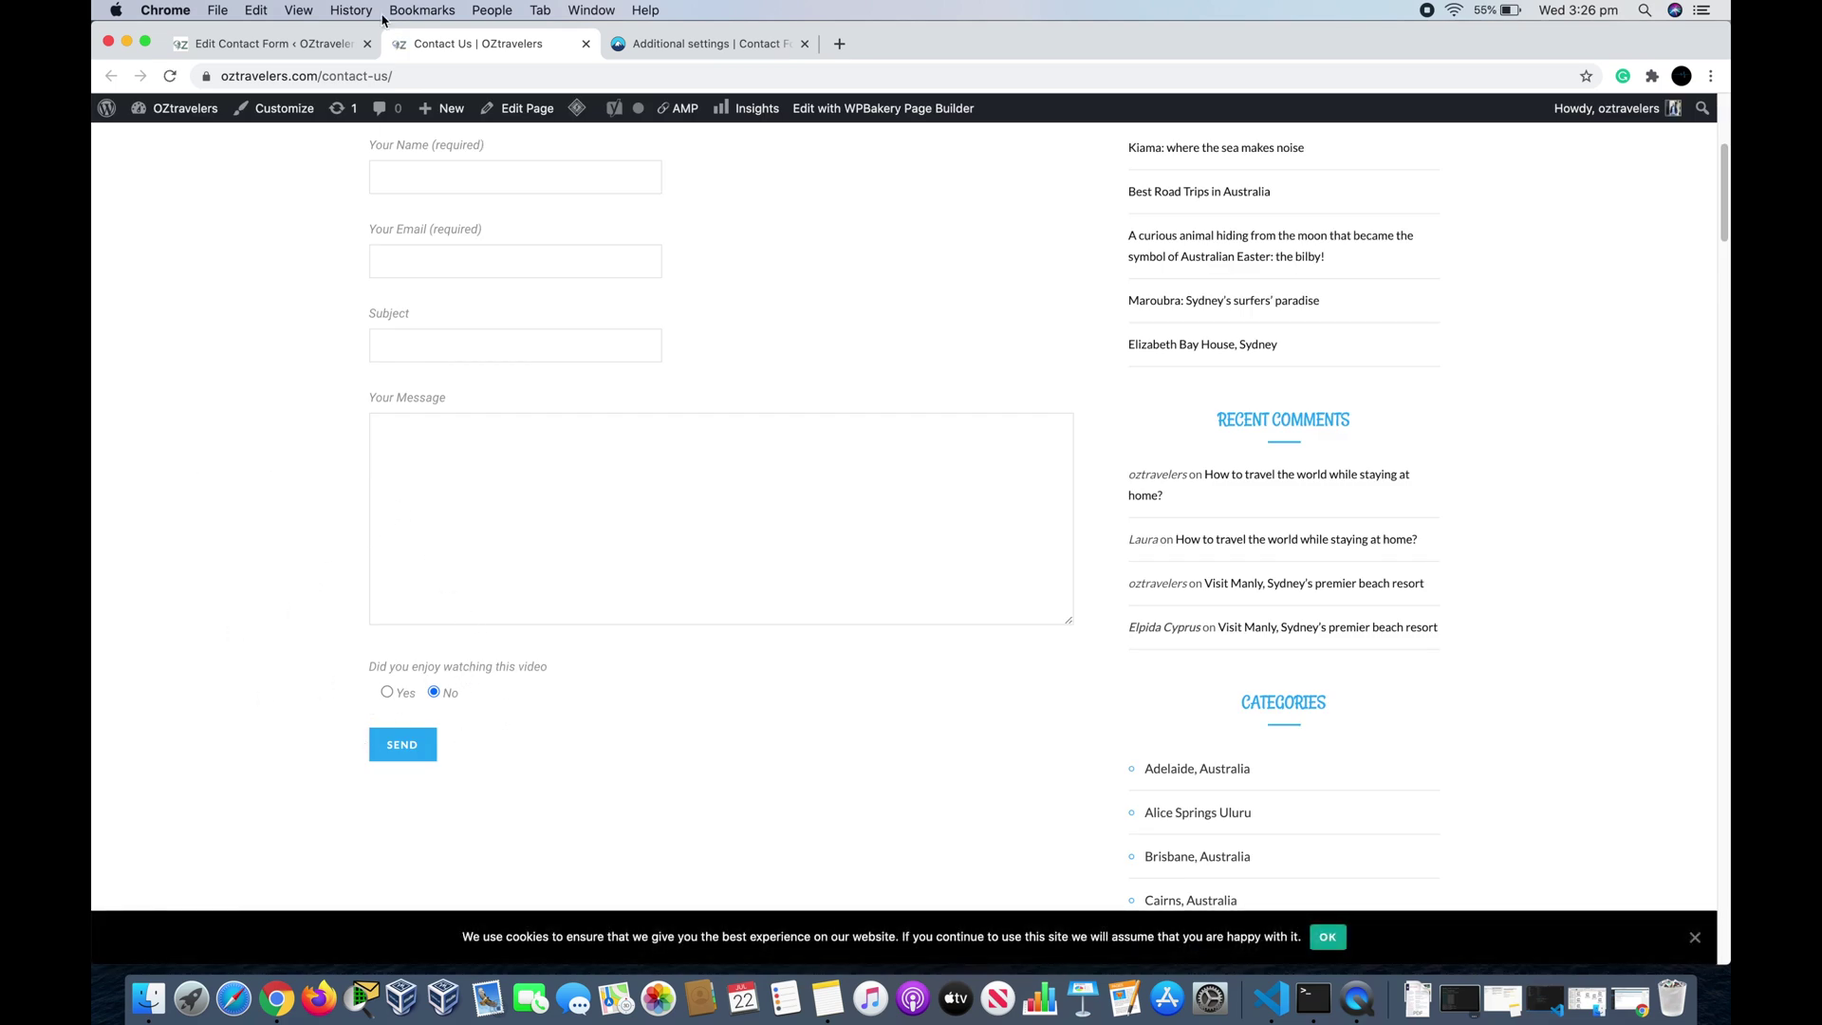
Step: Set the radio tag's default back from 2 to 1 and save the form
left_click(305, 47)
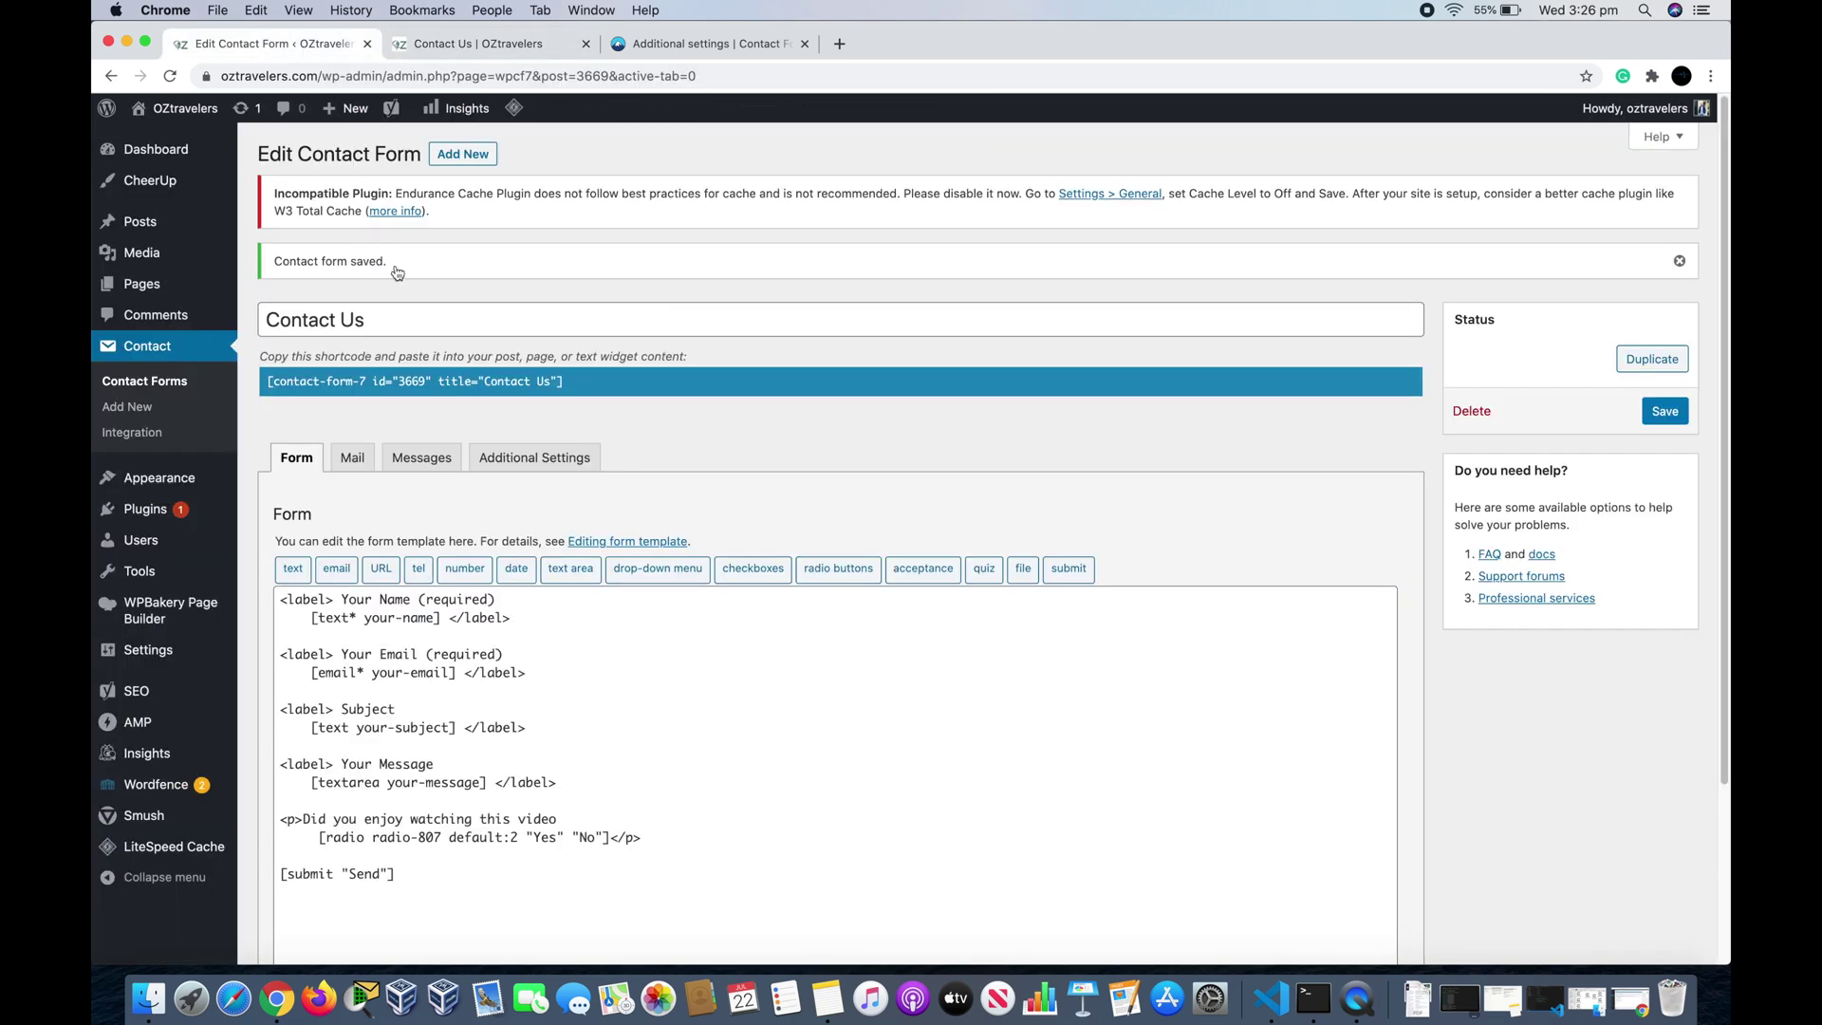
scroll(508, 590, "down", 1)
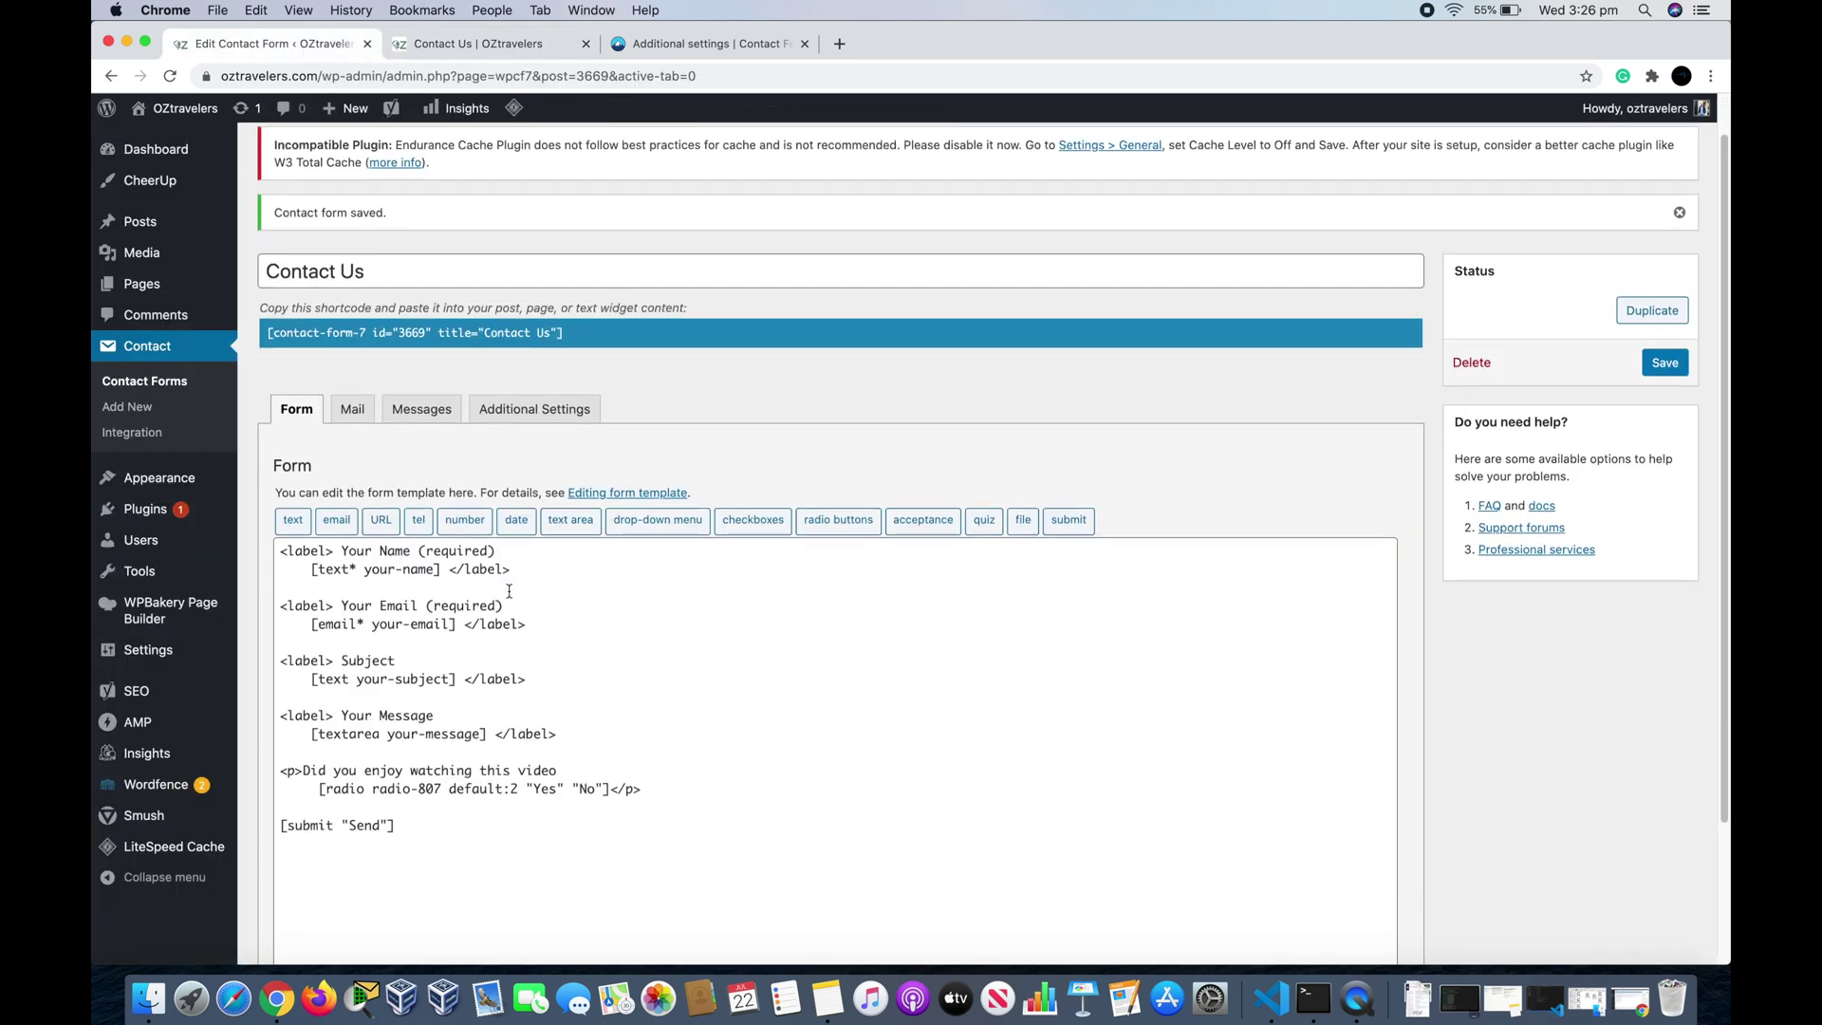
left_click(517, 789)
key("BackSpace")
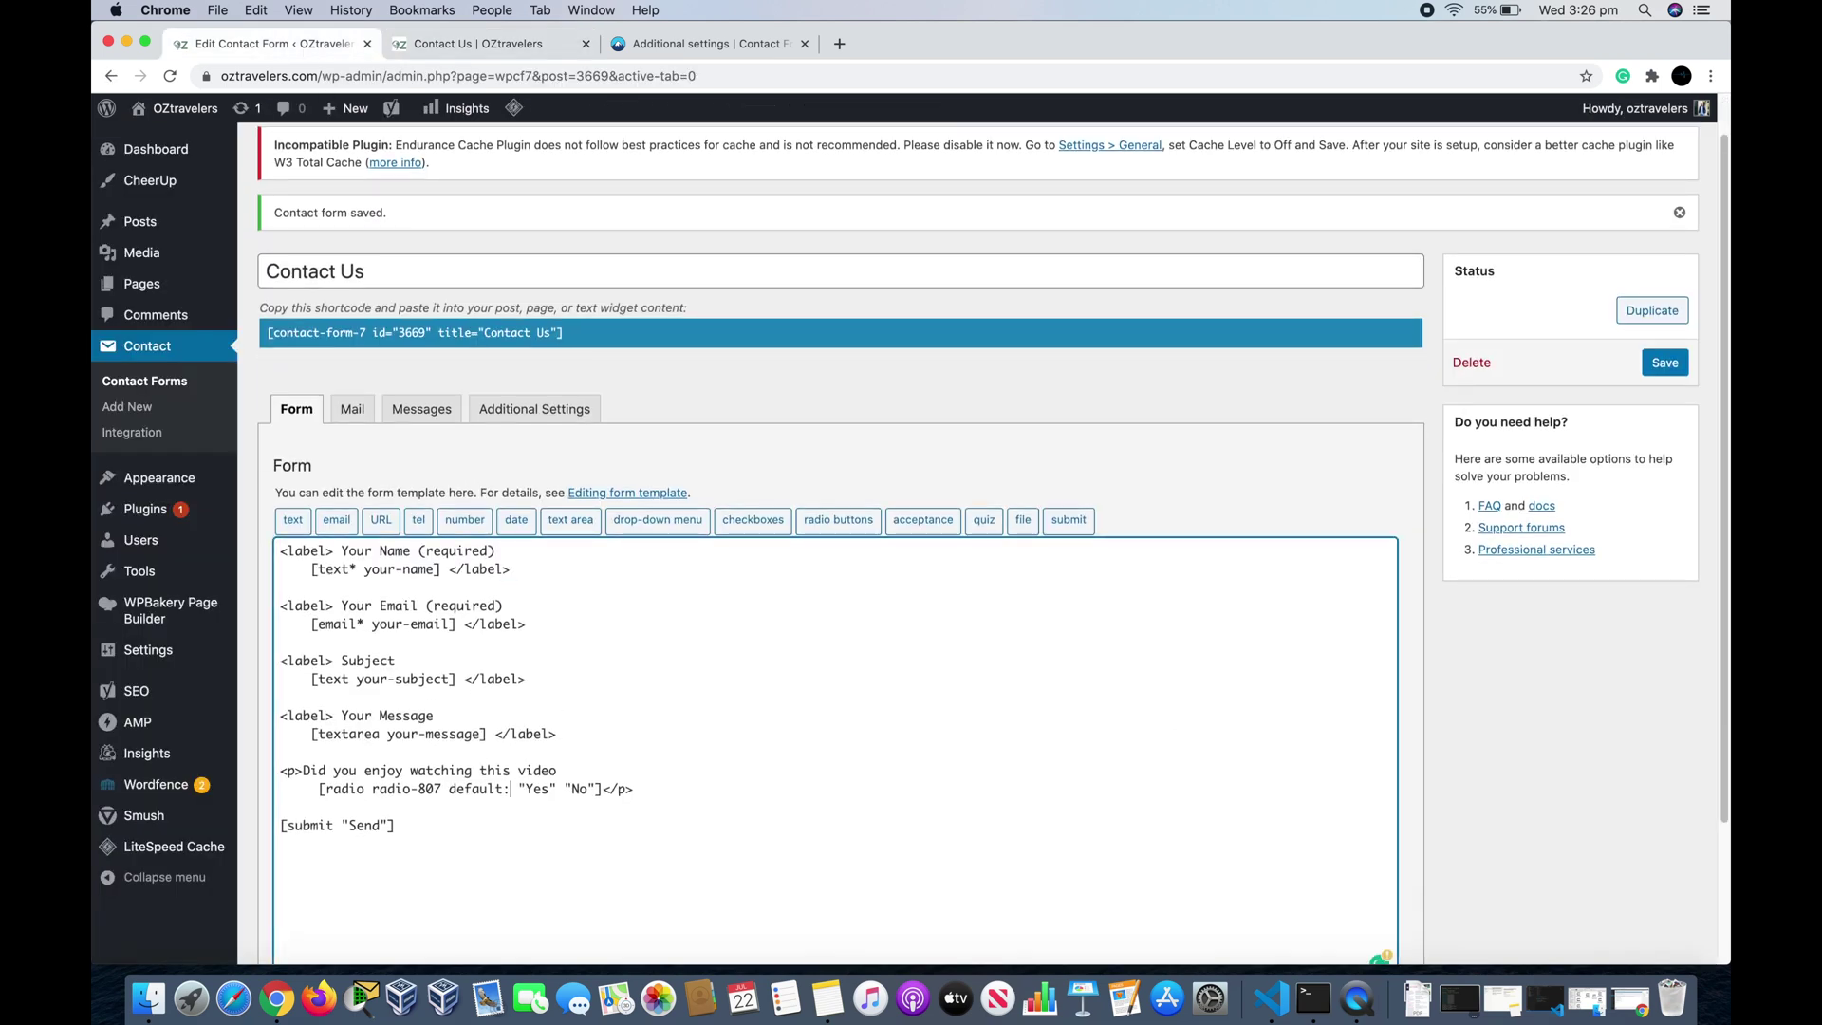
type("1")
left_click(1663, 363)
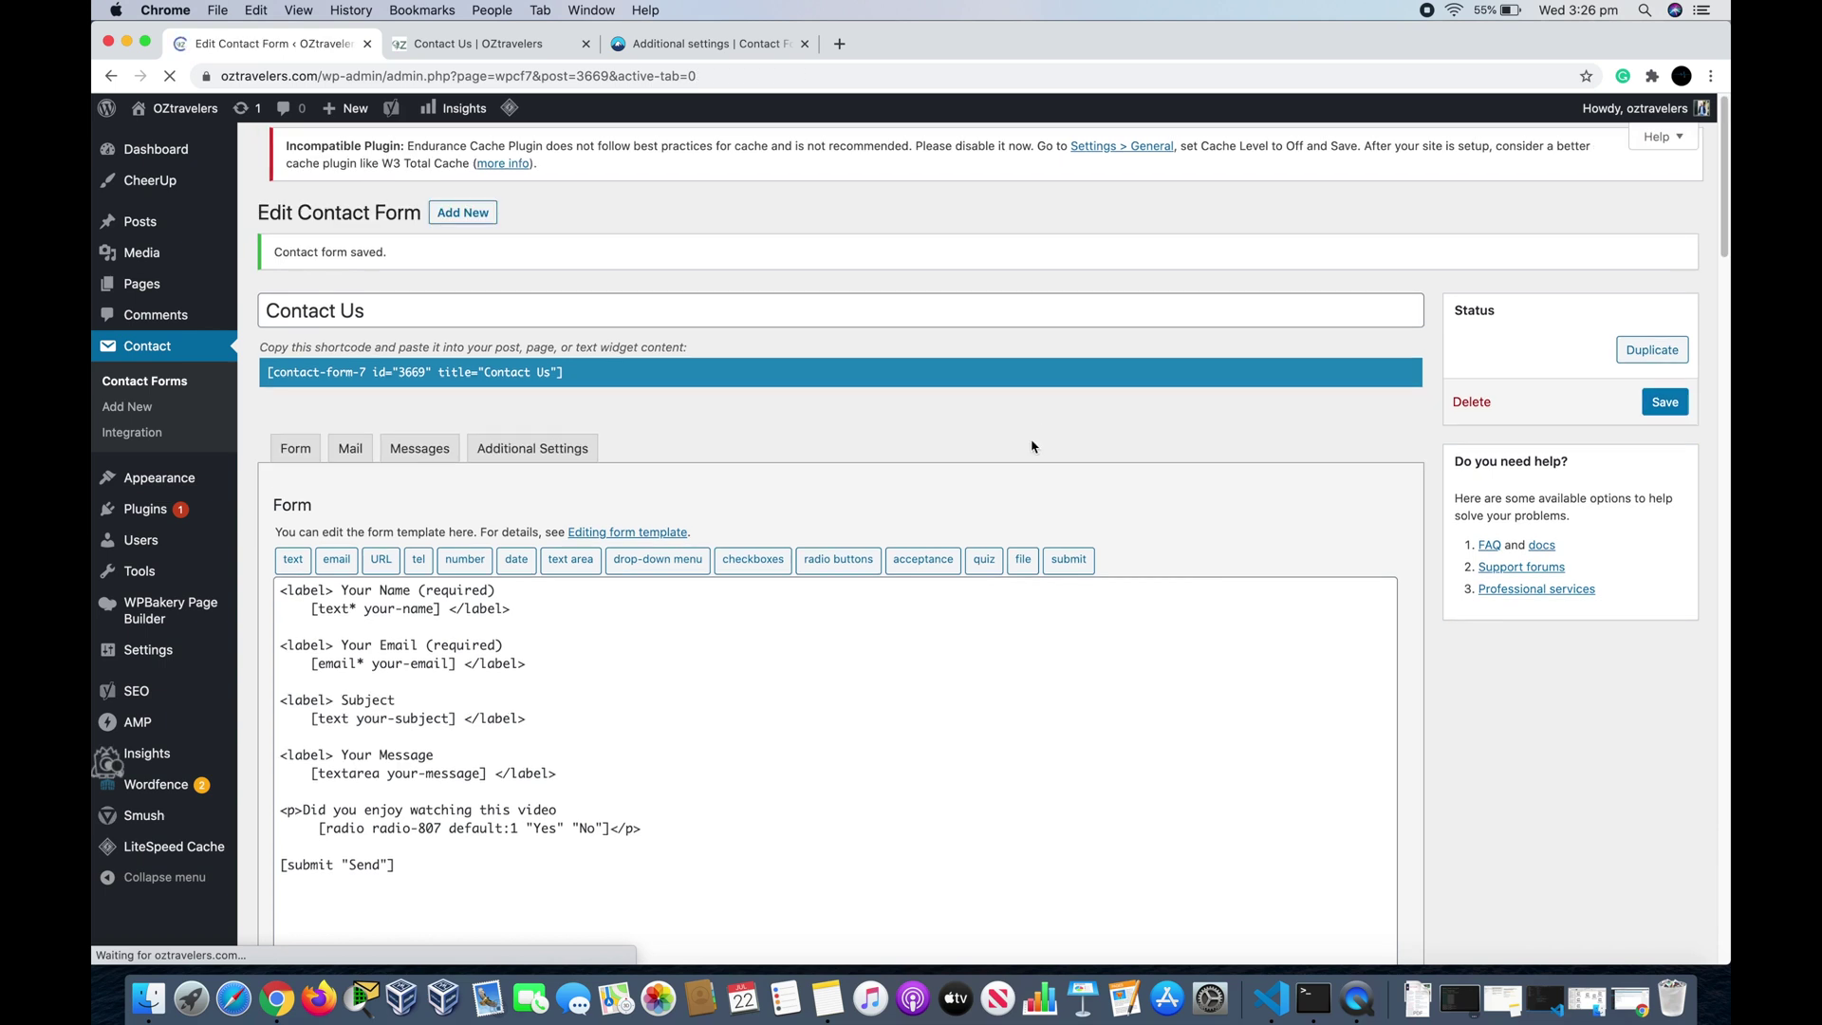
scroll(1050, 449, "down", 2)
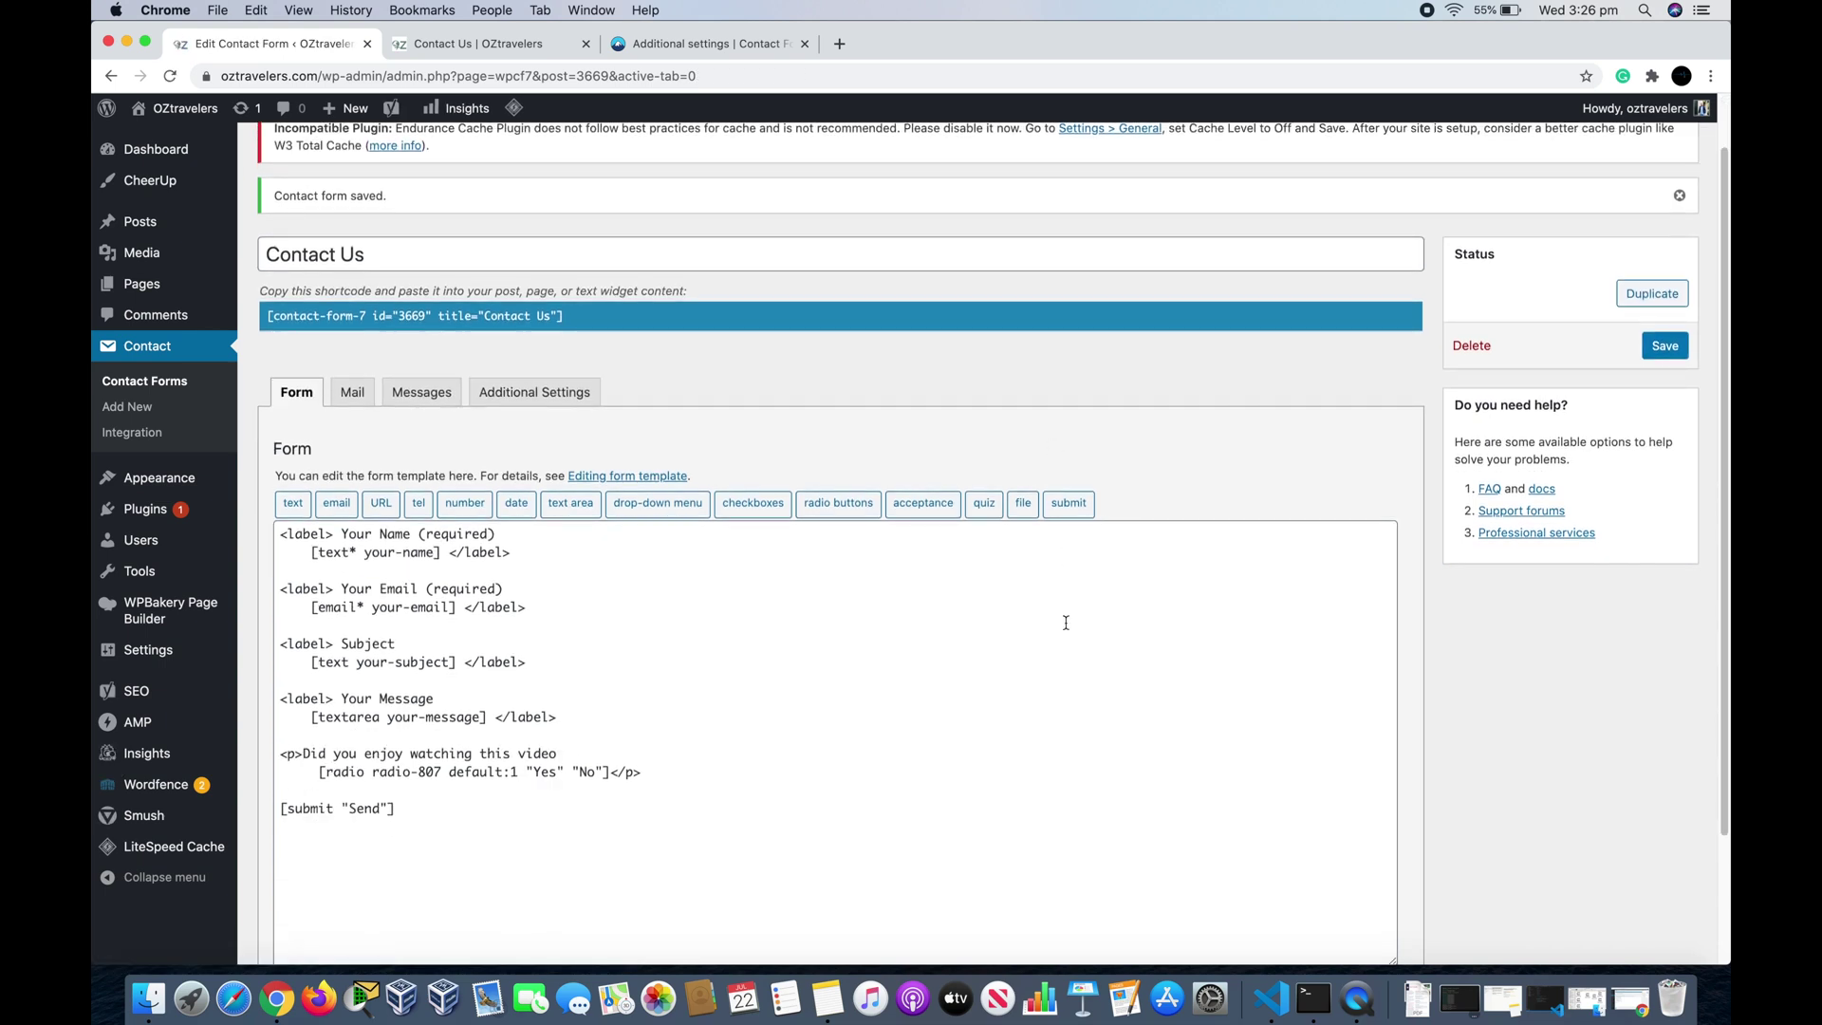
scroll(567, 725, "down", 1)
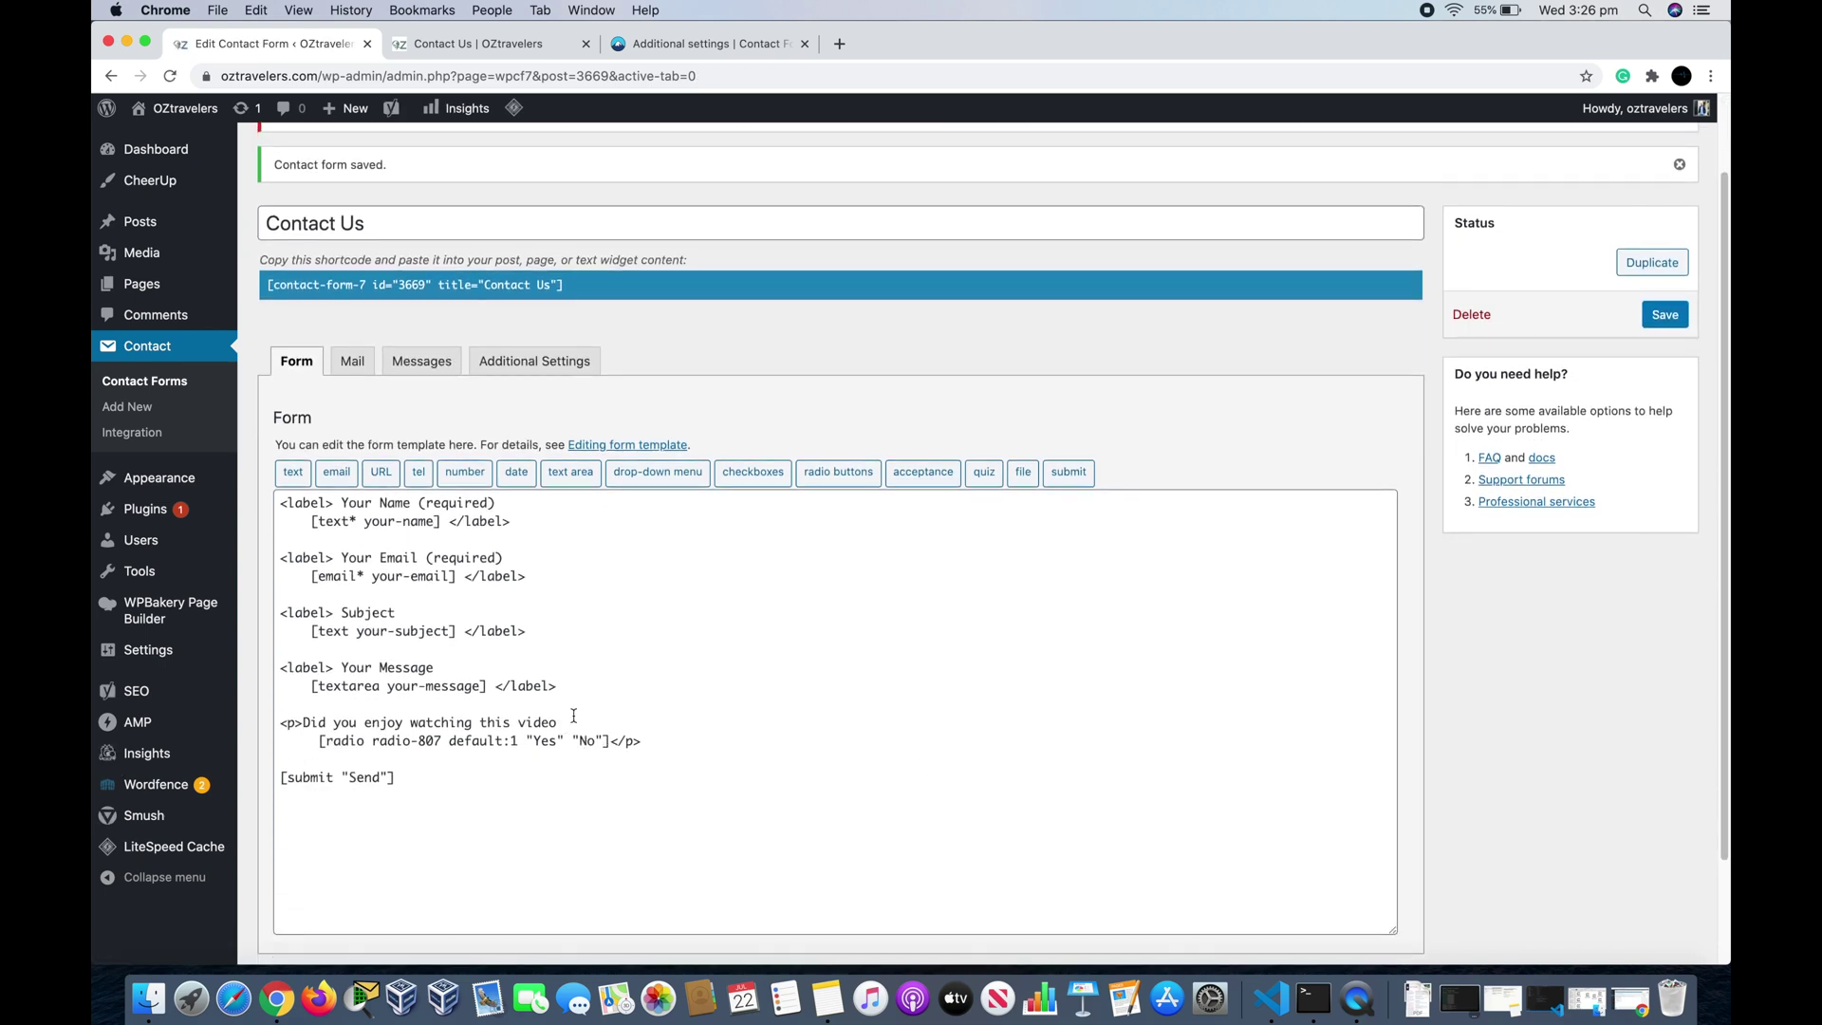
Step: In the Mail settings, add 'Did you enjoy watching this video?' two lines below [your-message]
left_click(352, 367)
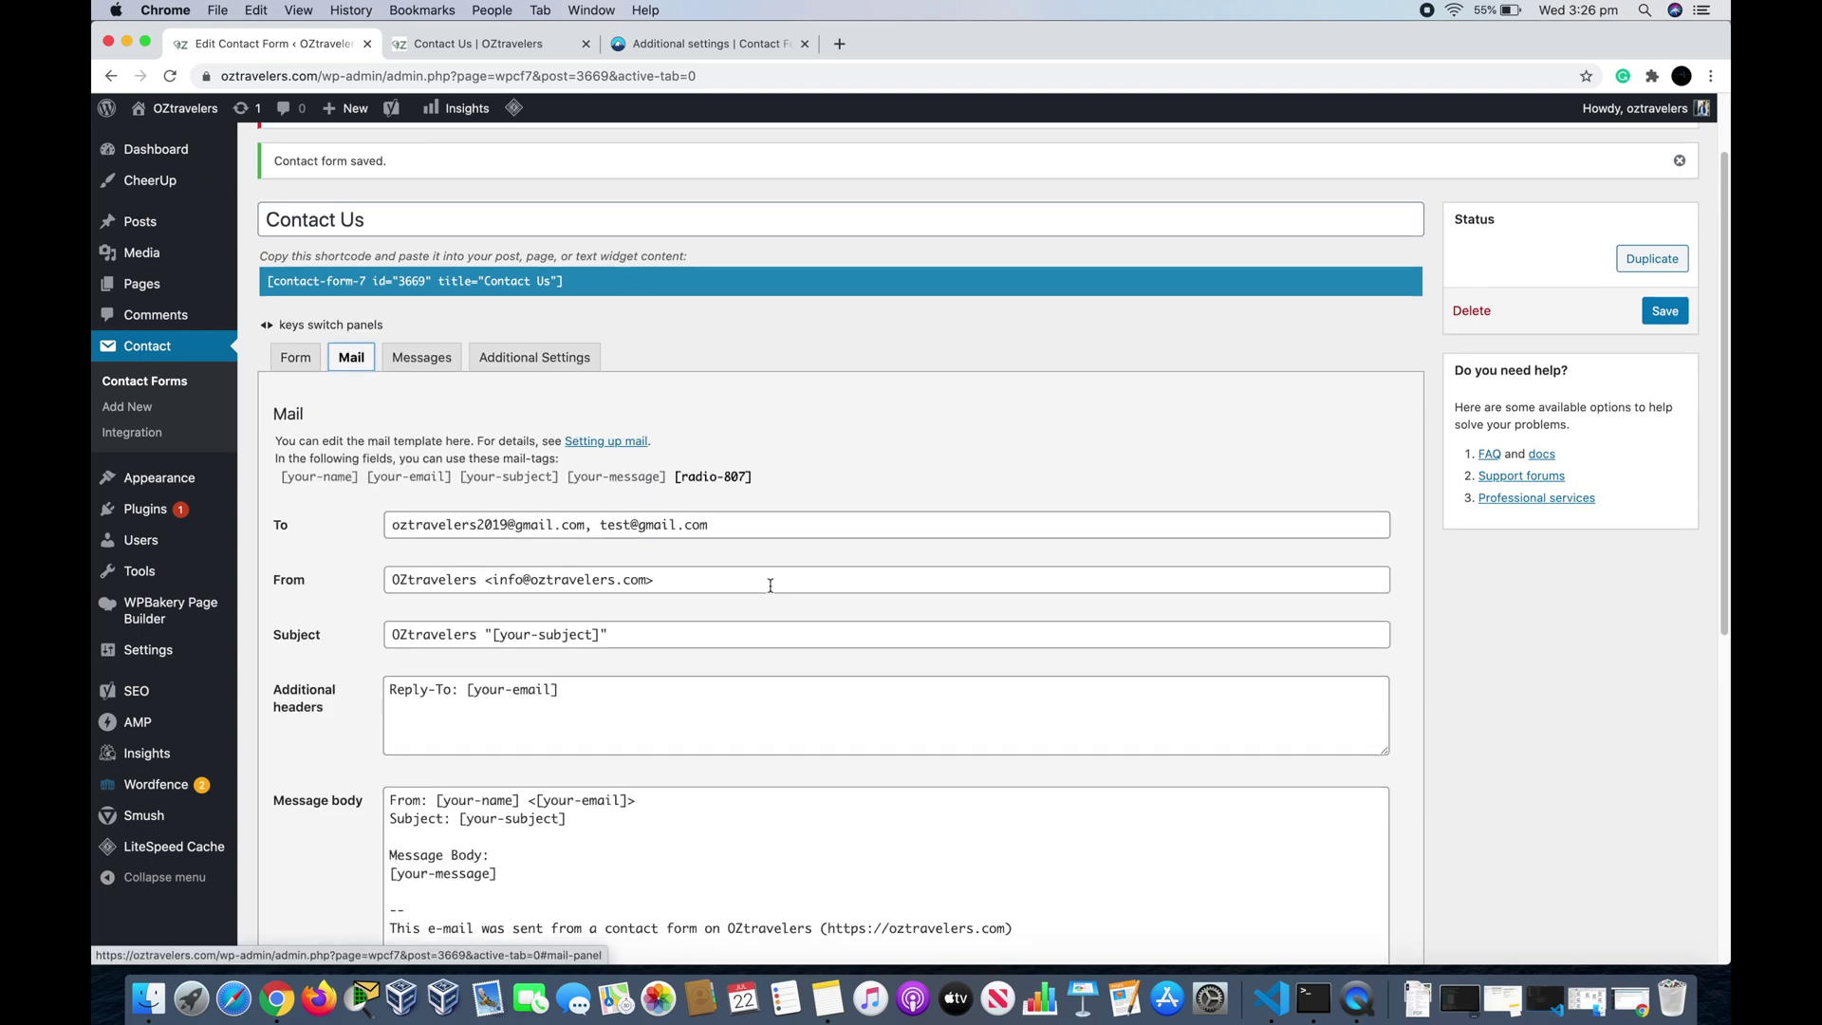
scroll(771, 582, "down", 2)
scroll(770, 581, "down", 3)
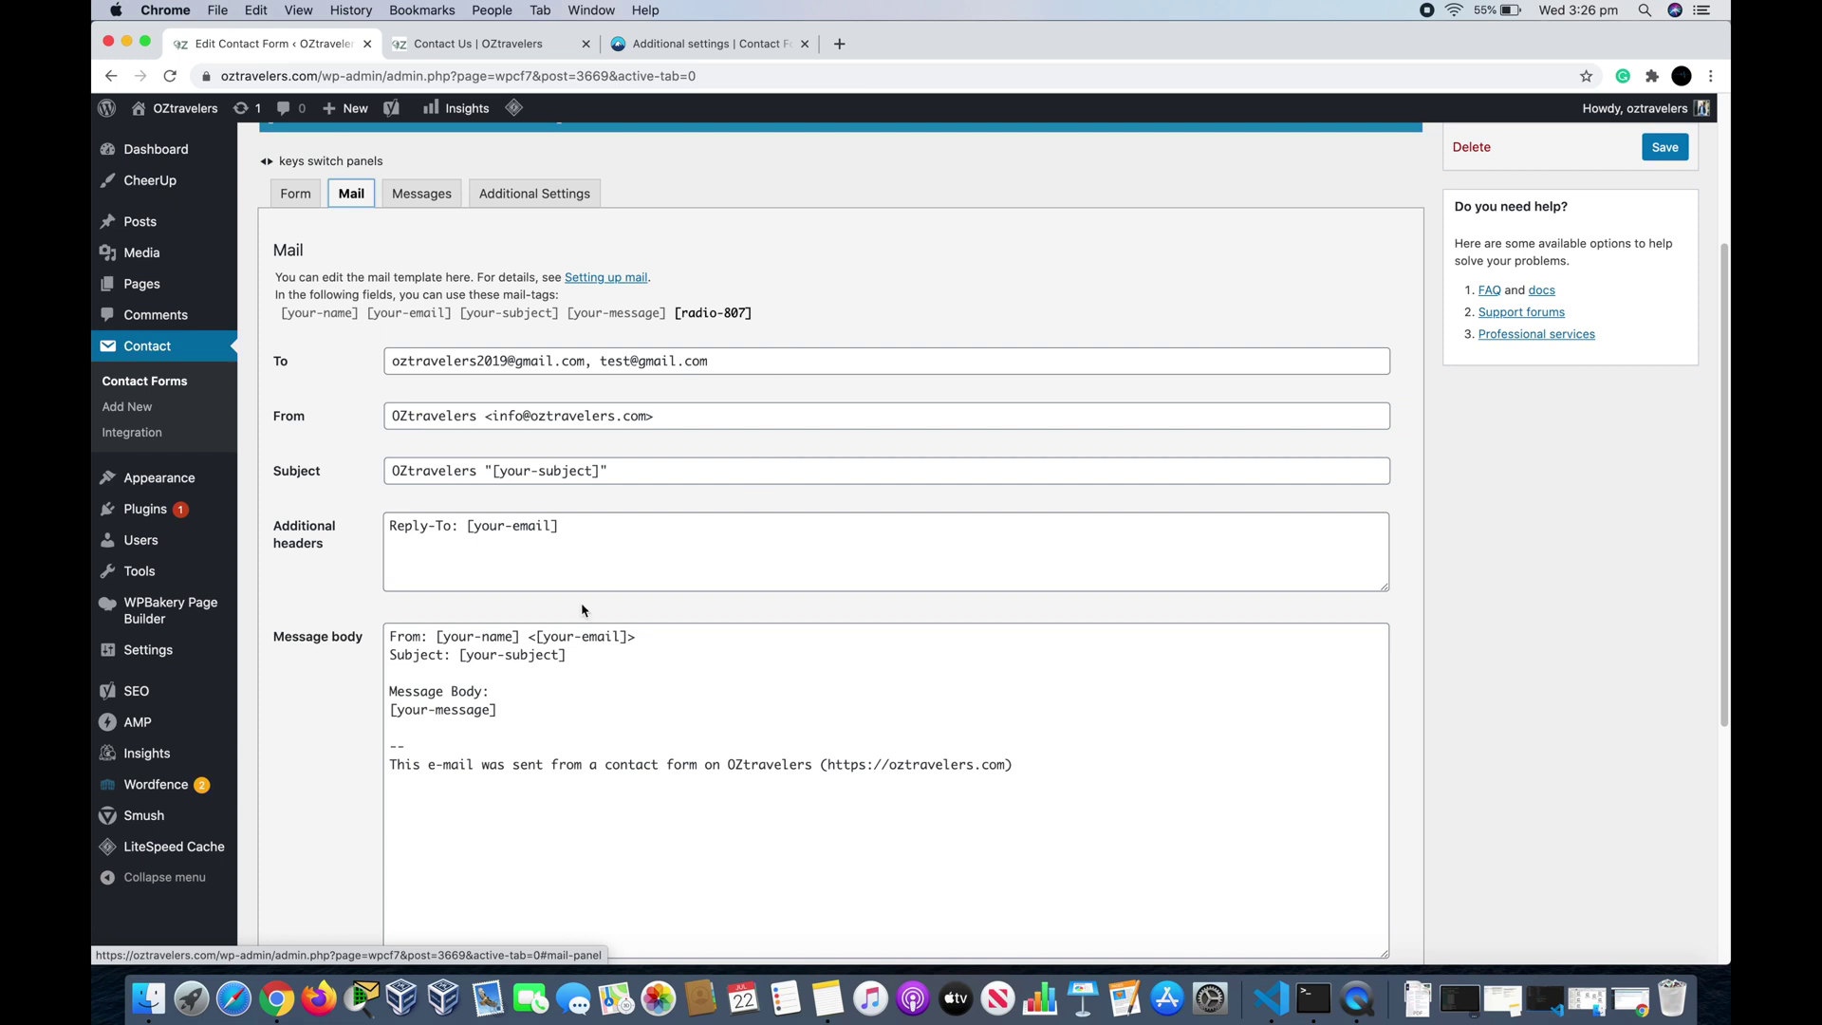
left_click(551, 720)
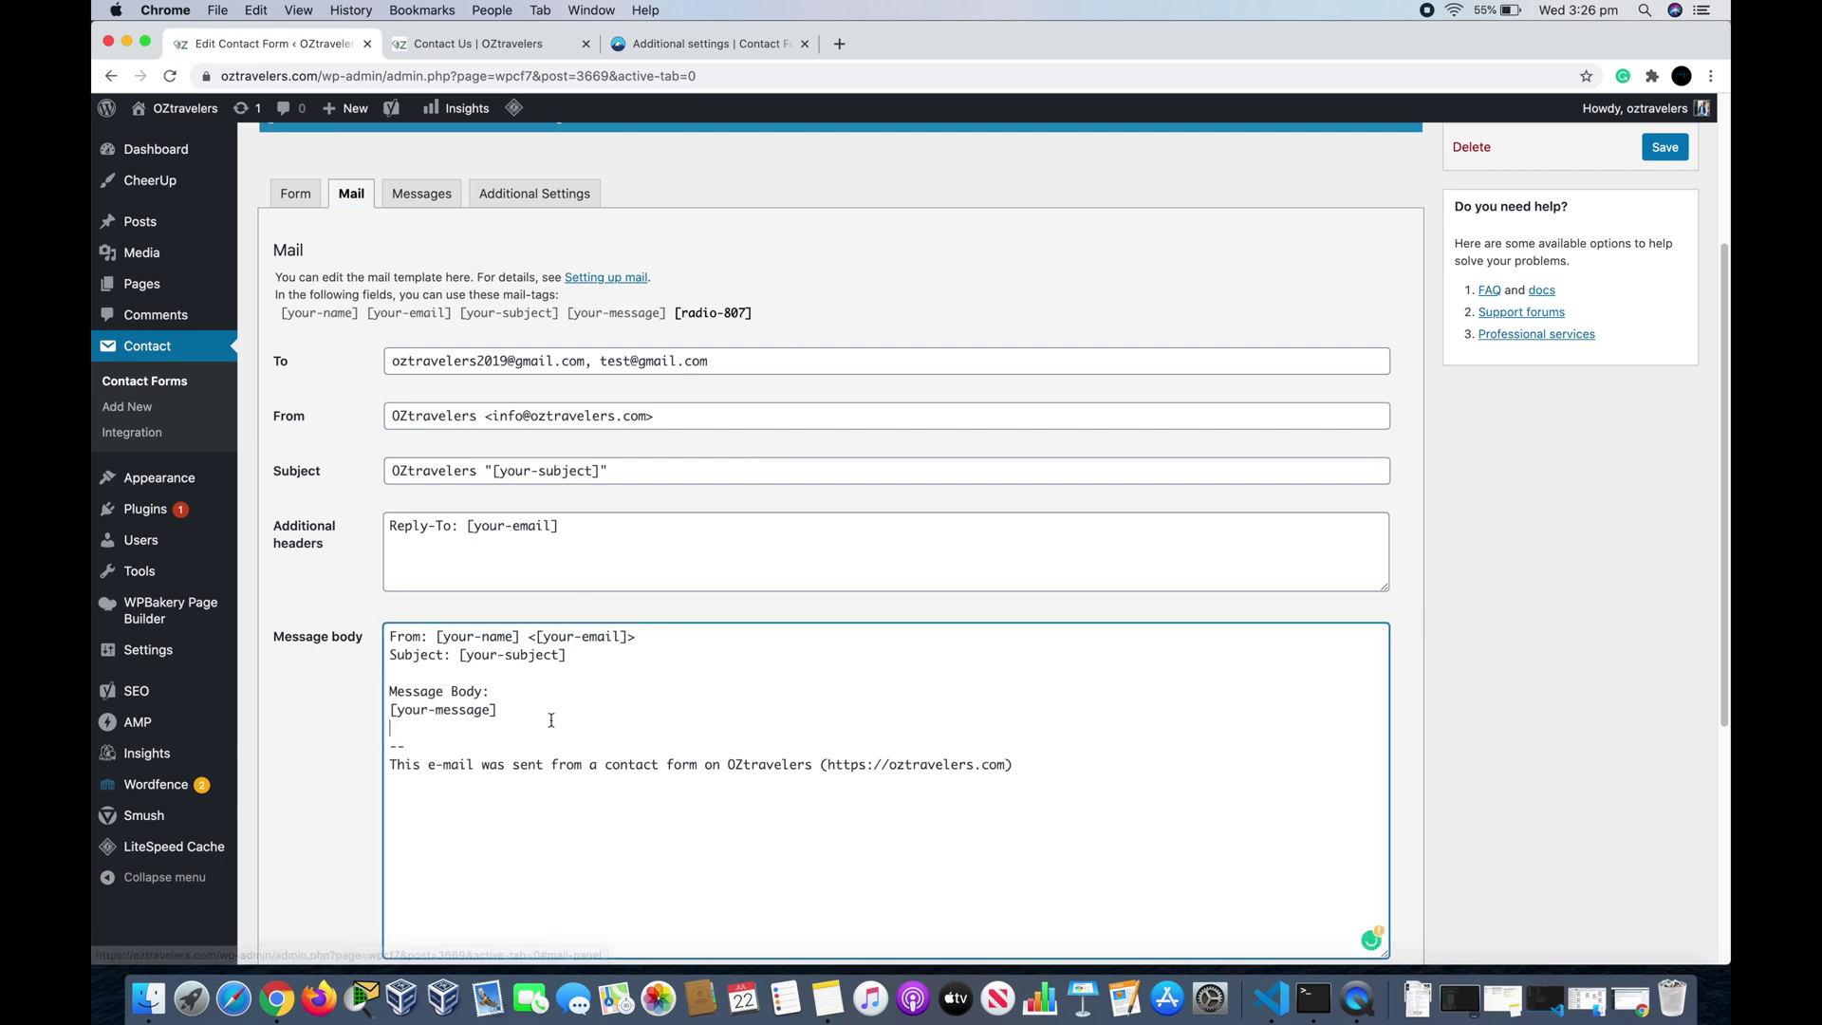
key("Return")
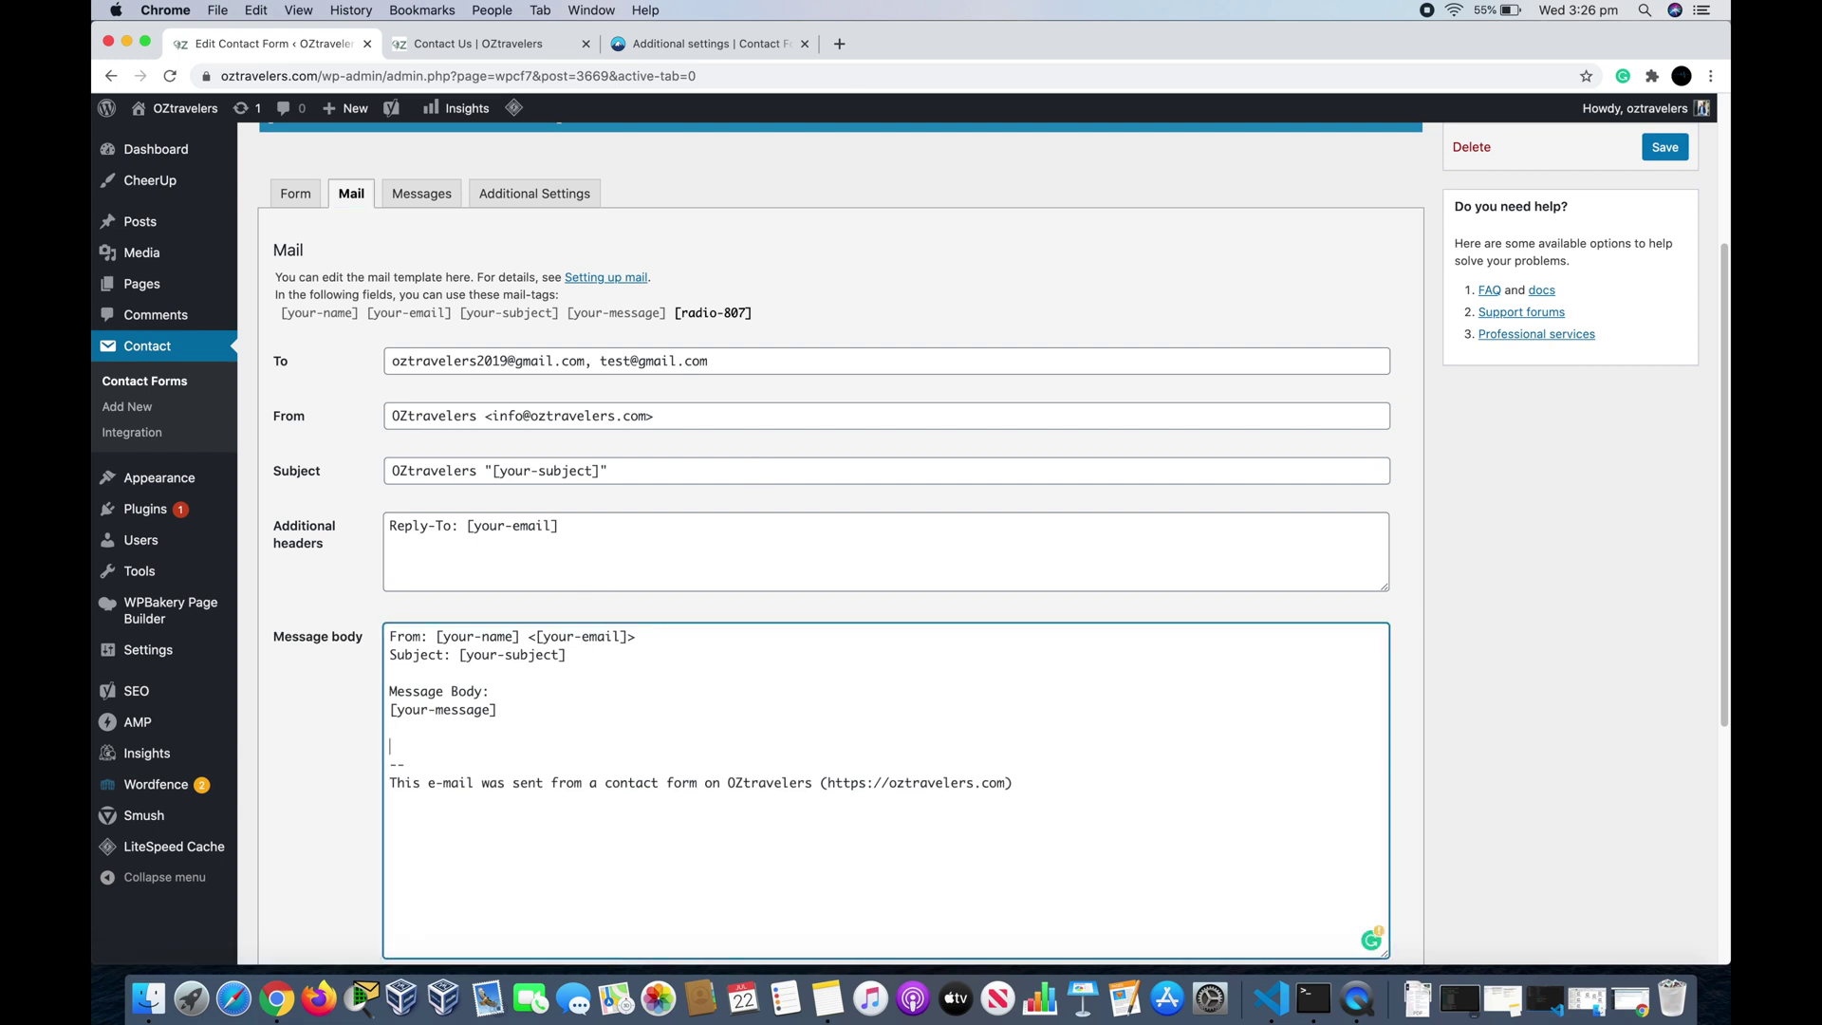
key("Return")
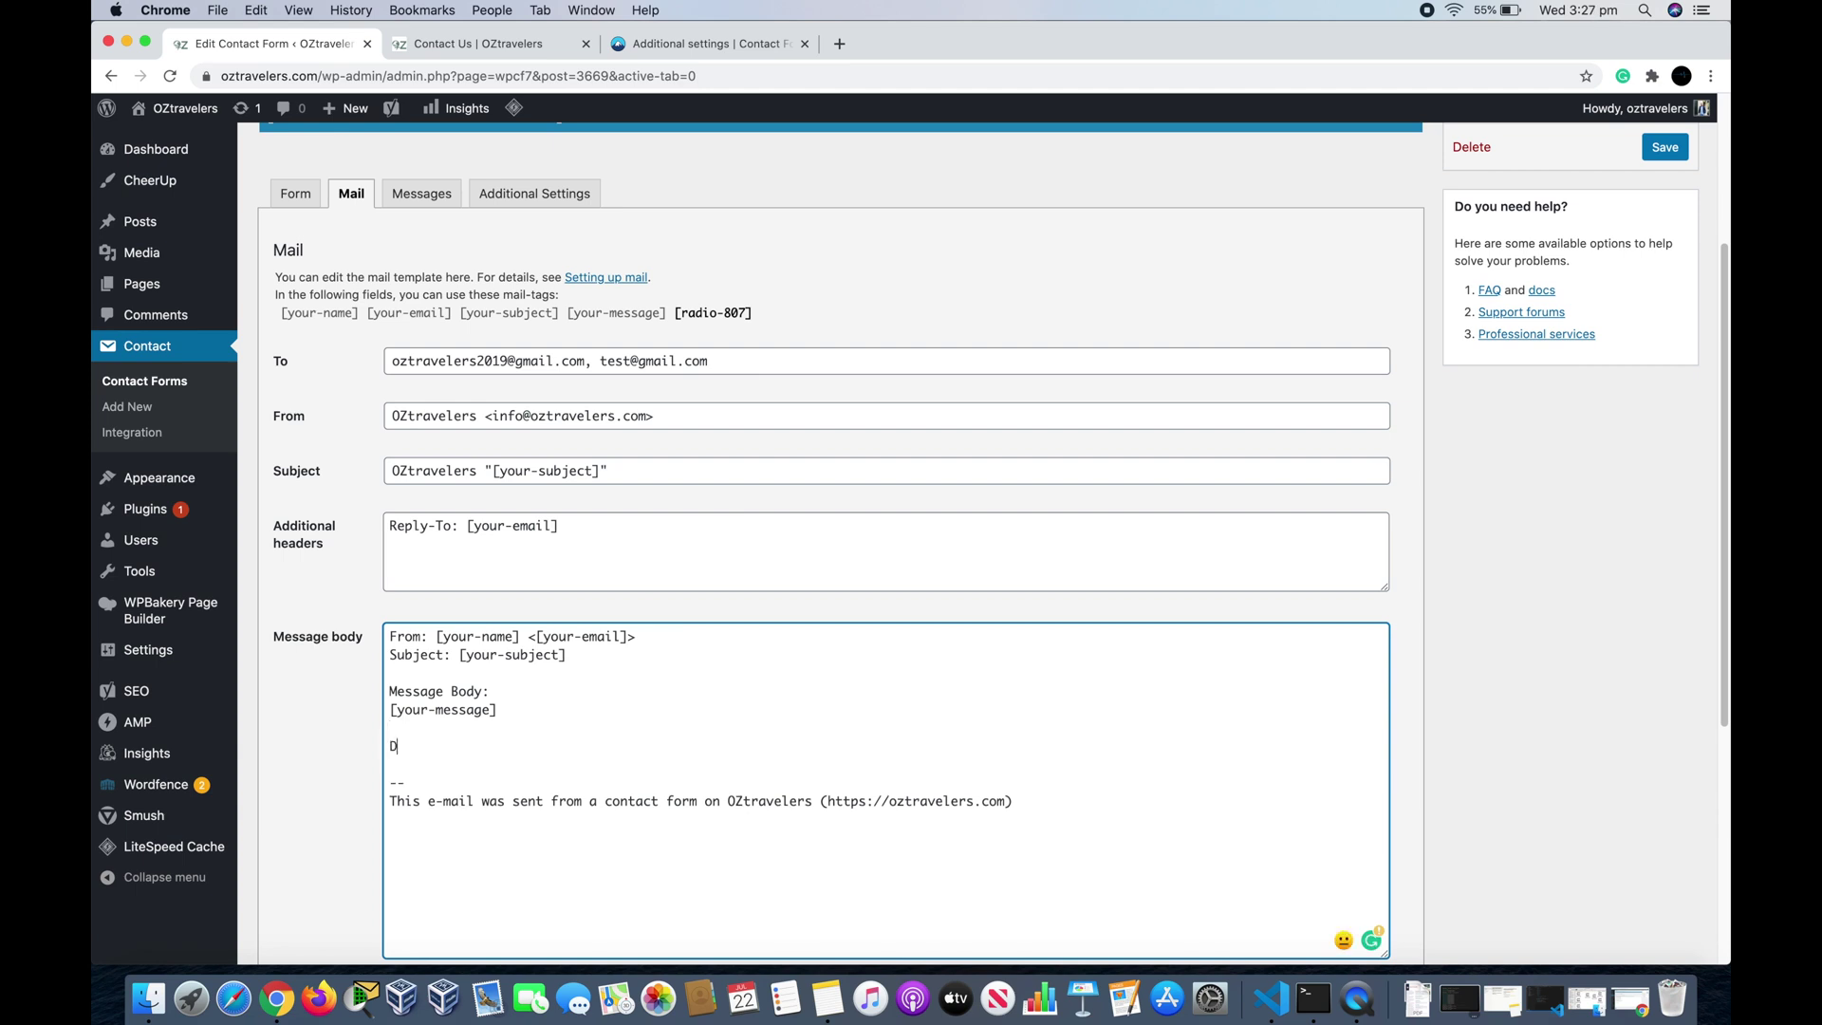
type("Did you enjoy watching this video>")
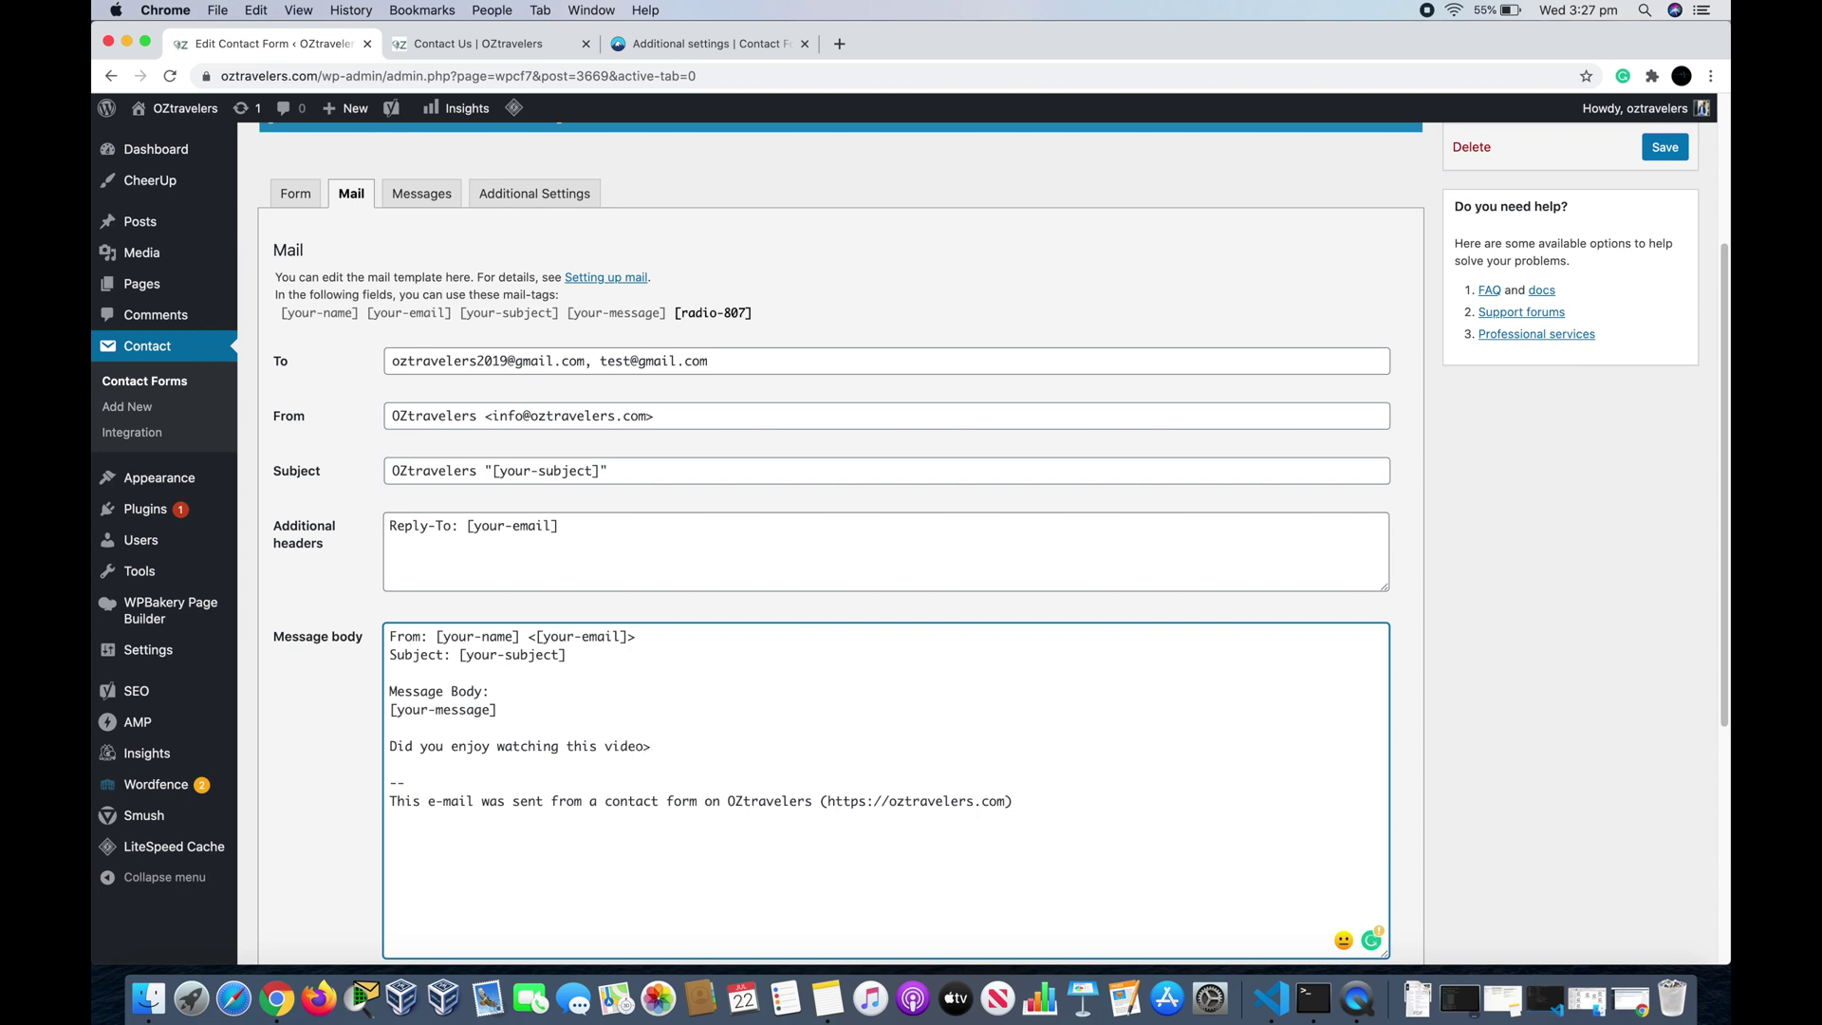
key("BackSpace")
type("?")
key("Return")
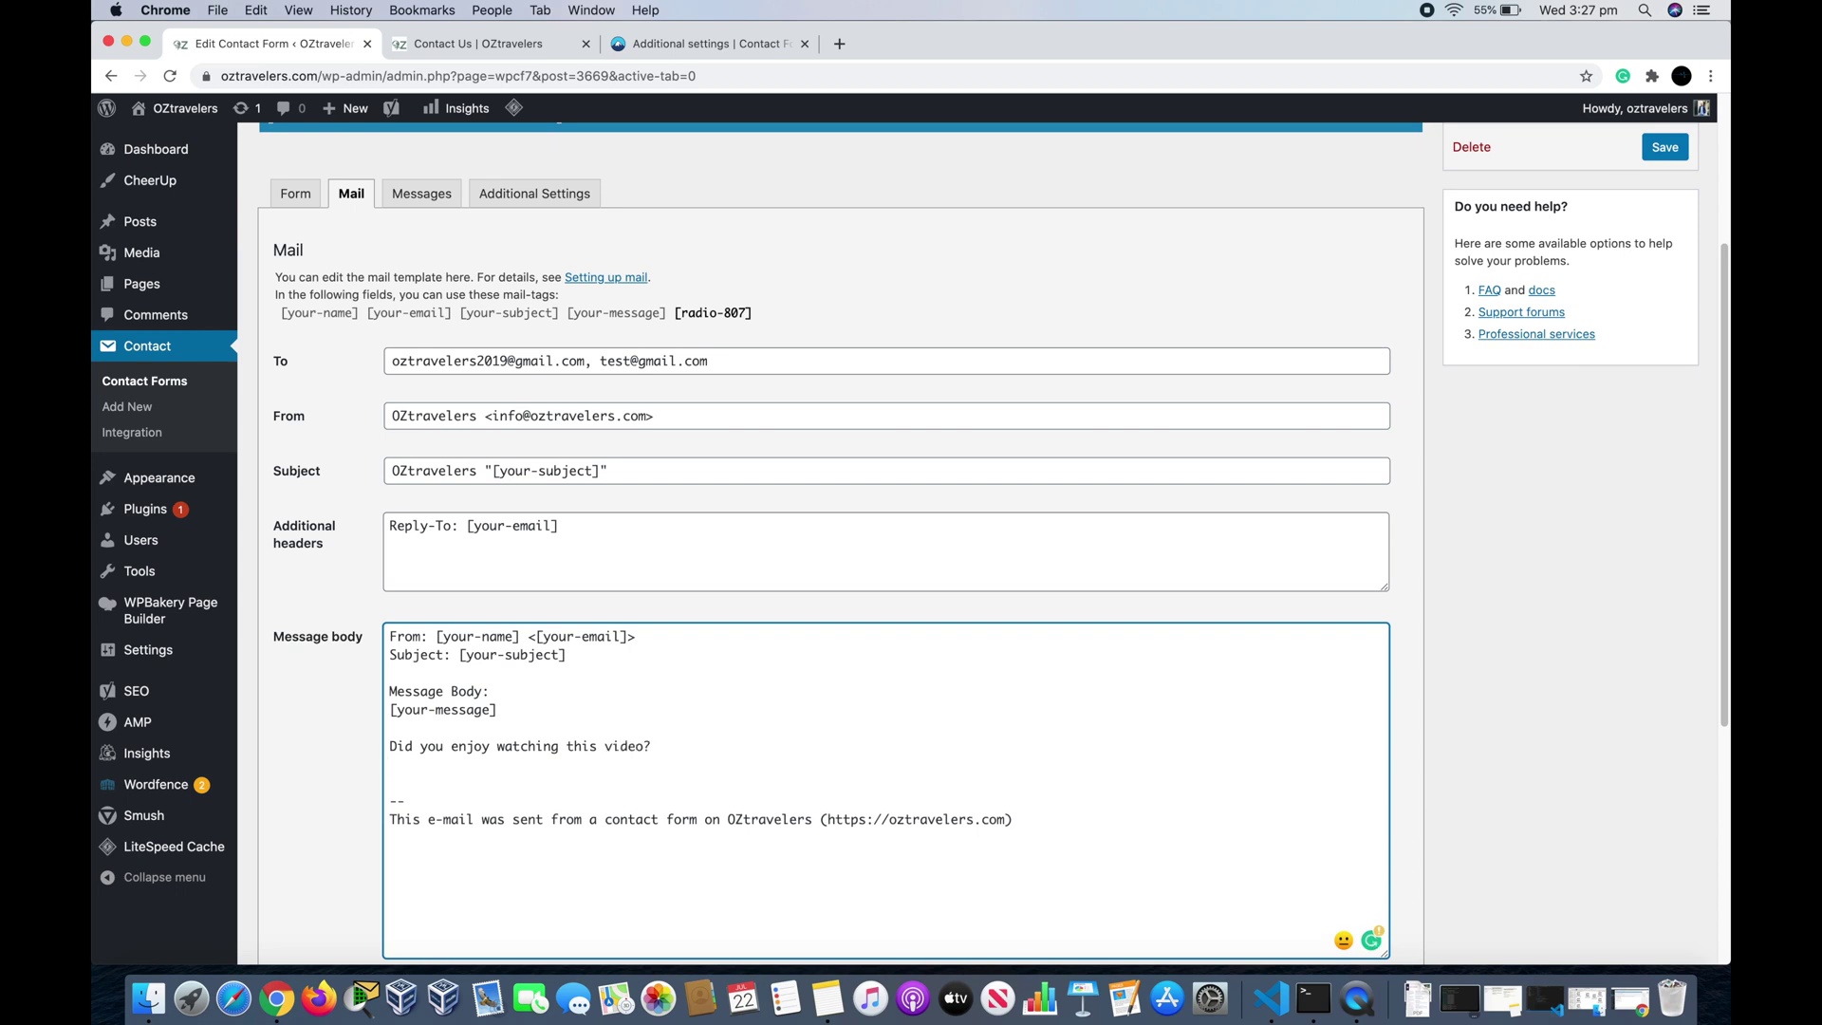
Step: Paste the [radio-807] mail-tag on its own line under the video question, then save
left_click(753, 316)
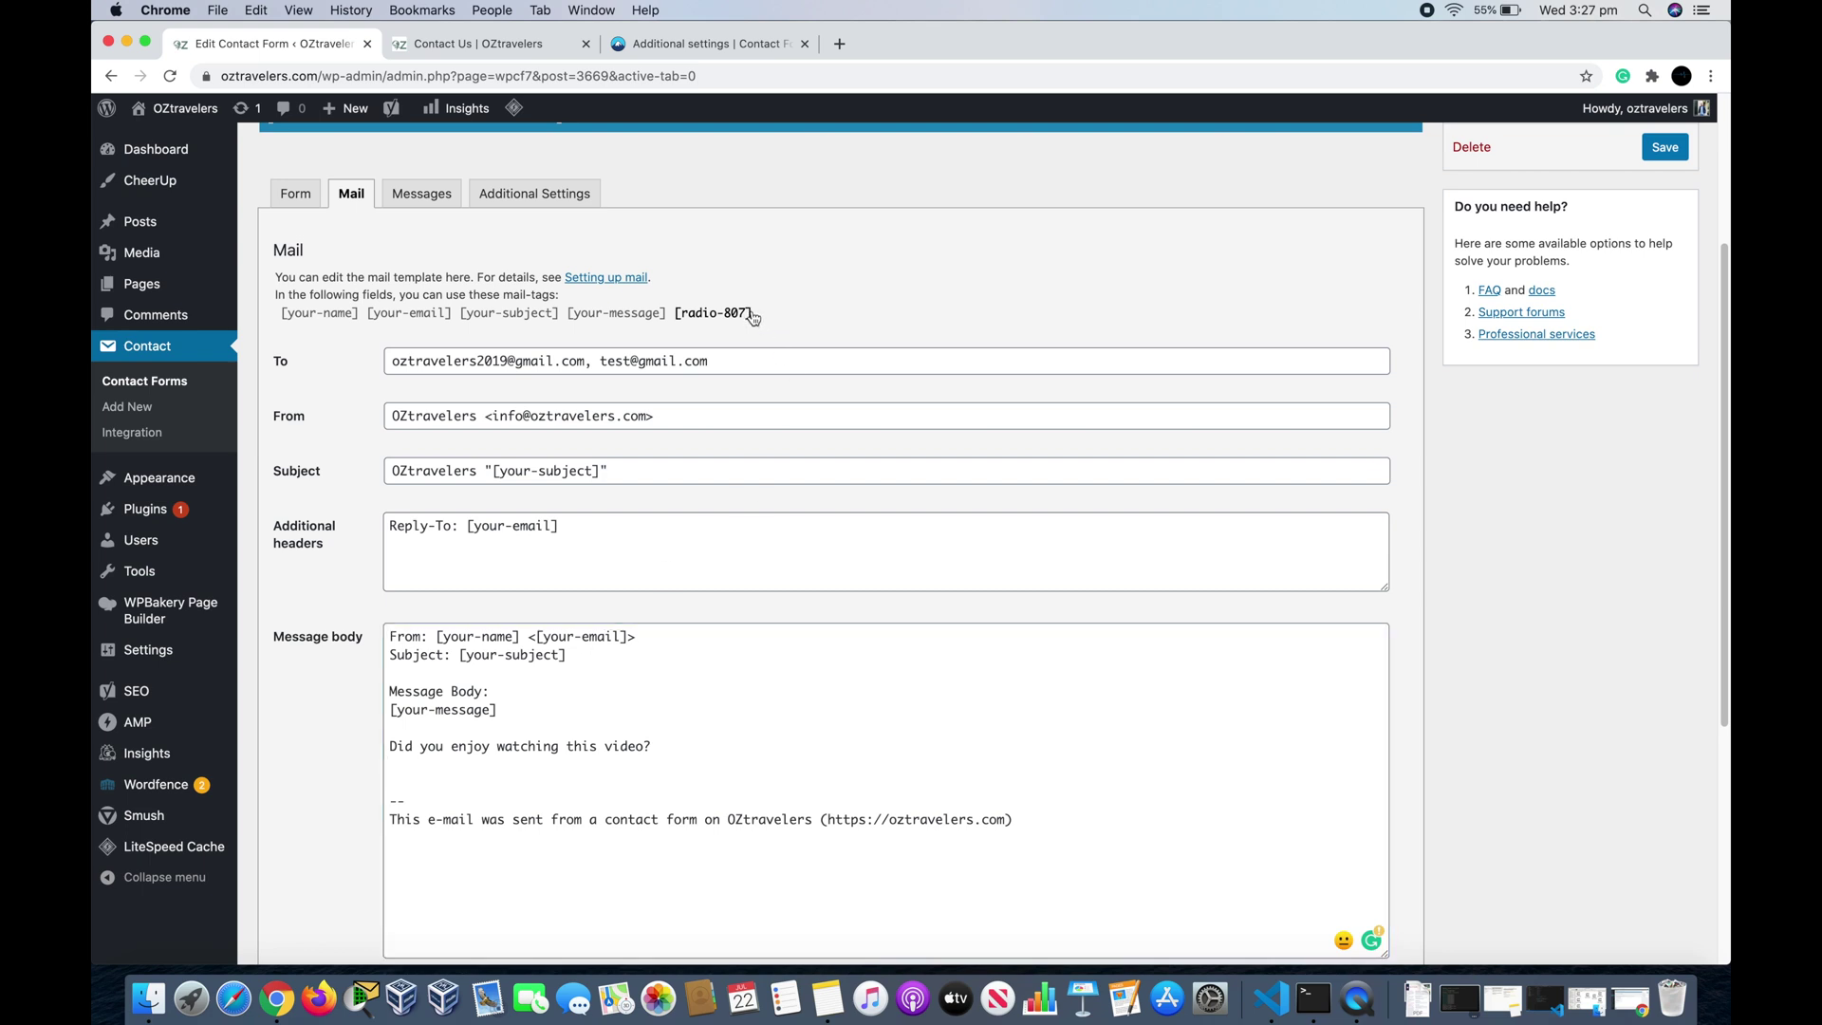
left_click_drag(752, 317, 679, 323)
right_click(687, 316)
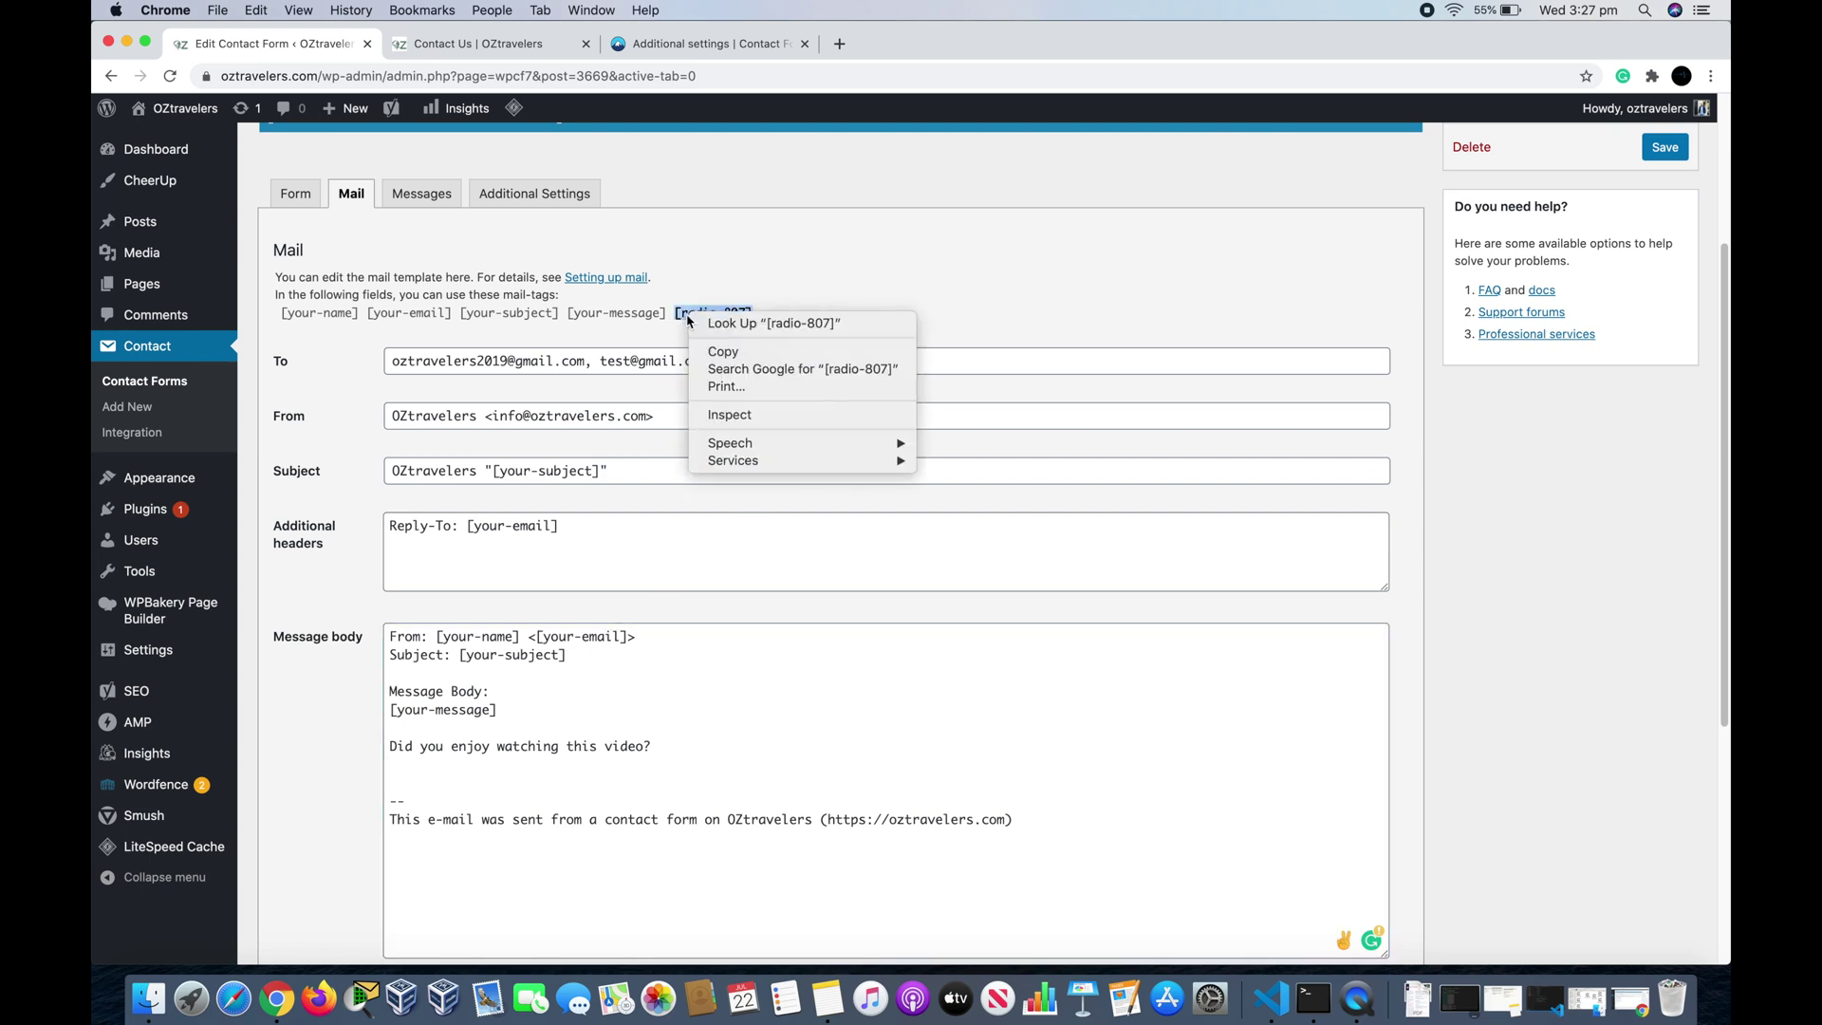
left_click(718, 352)
left_click(400, 765)
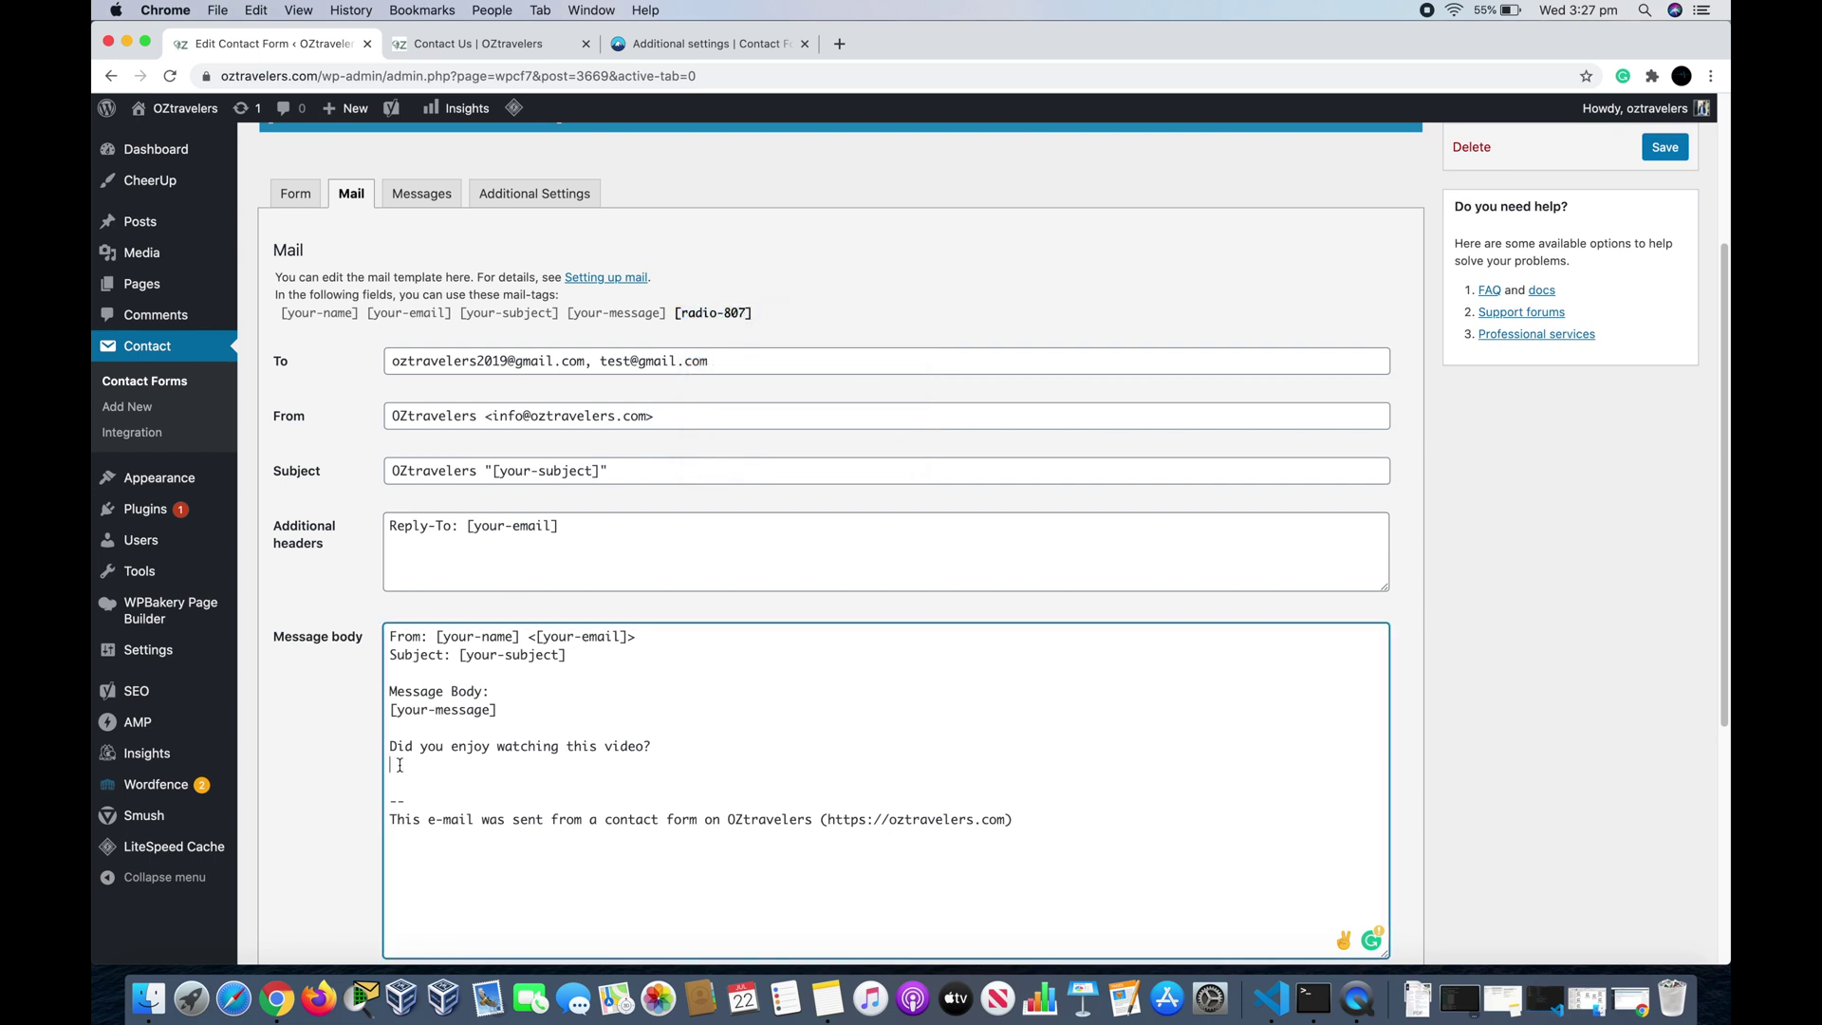
right_click(399, 765)
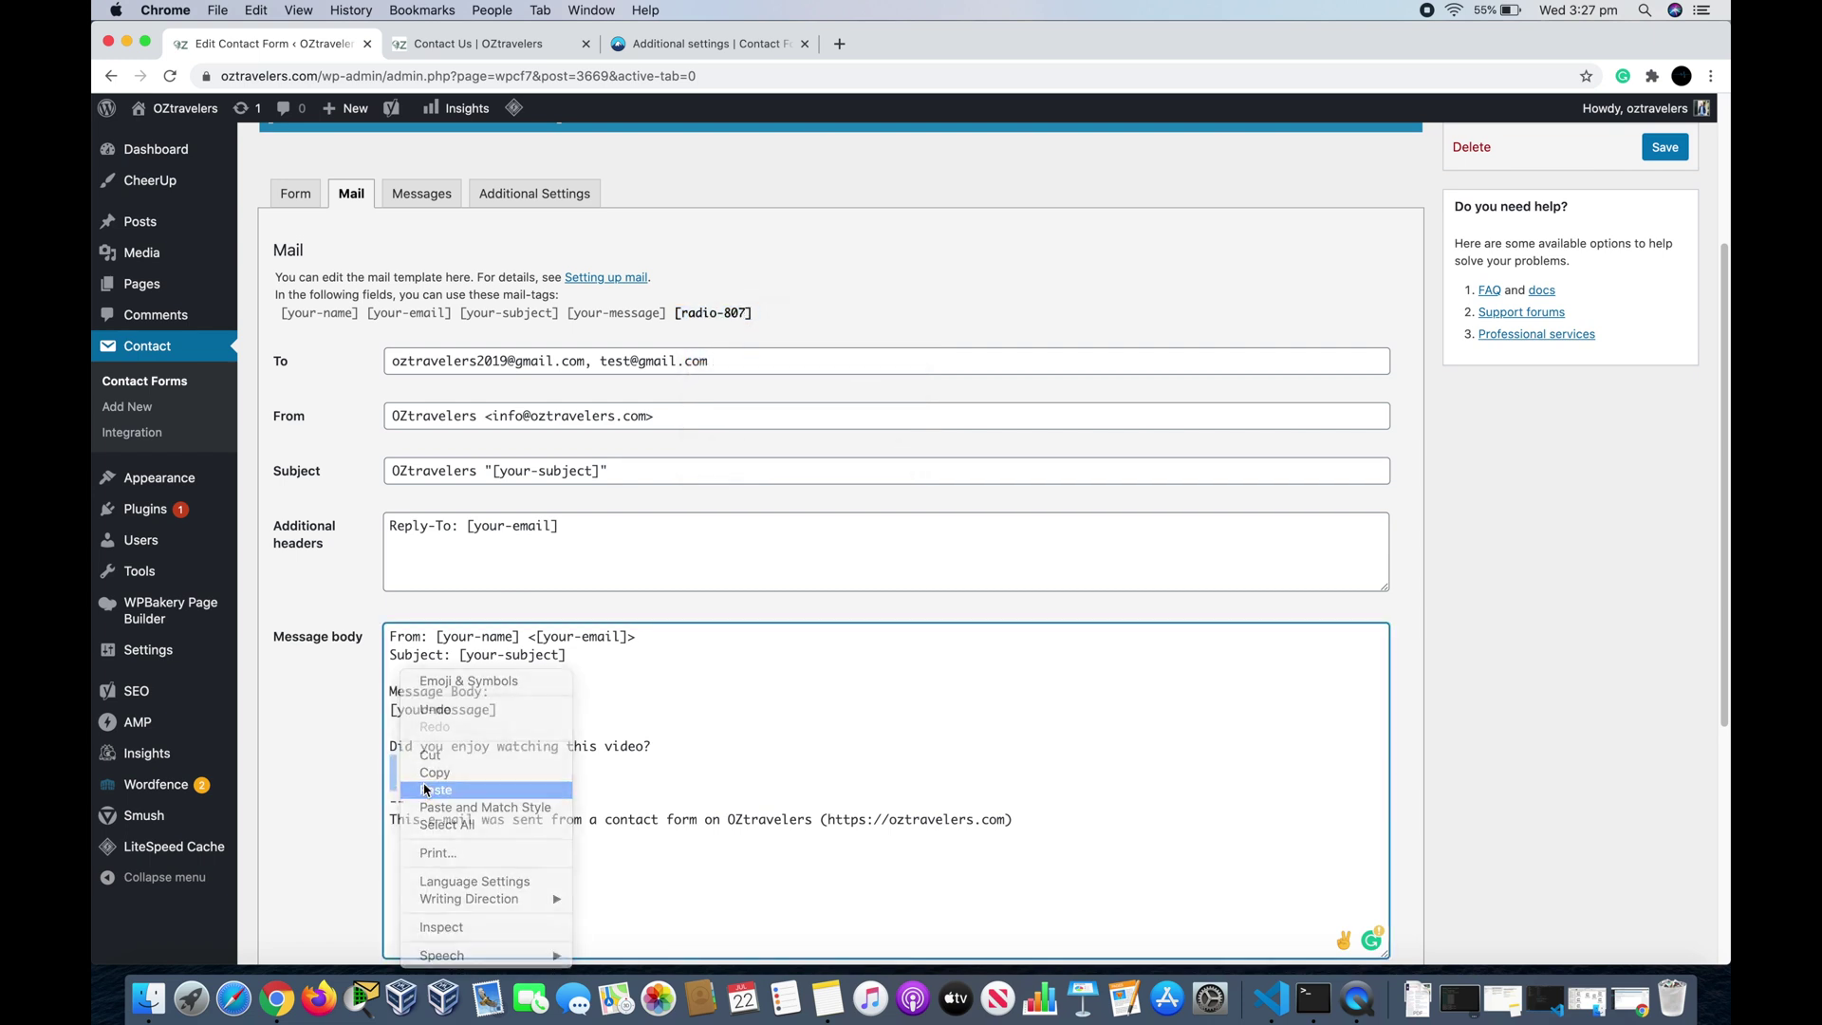
left_click(425, 789)
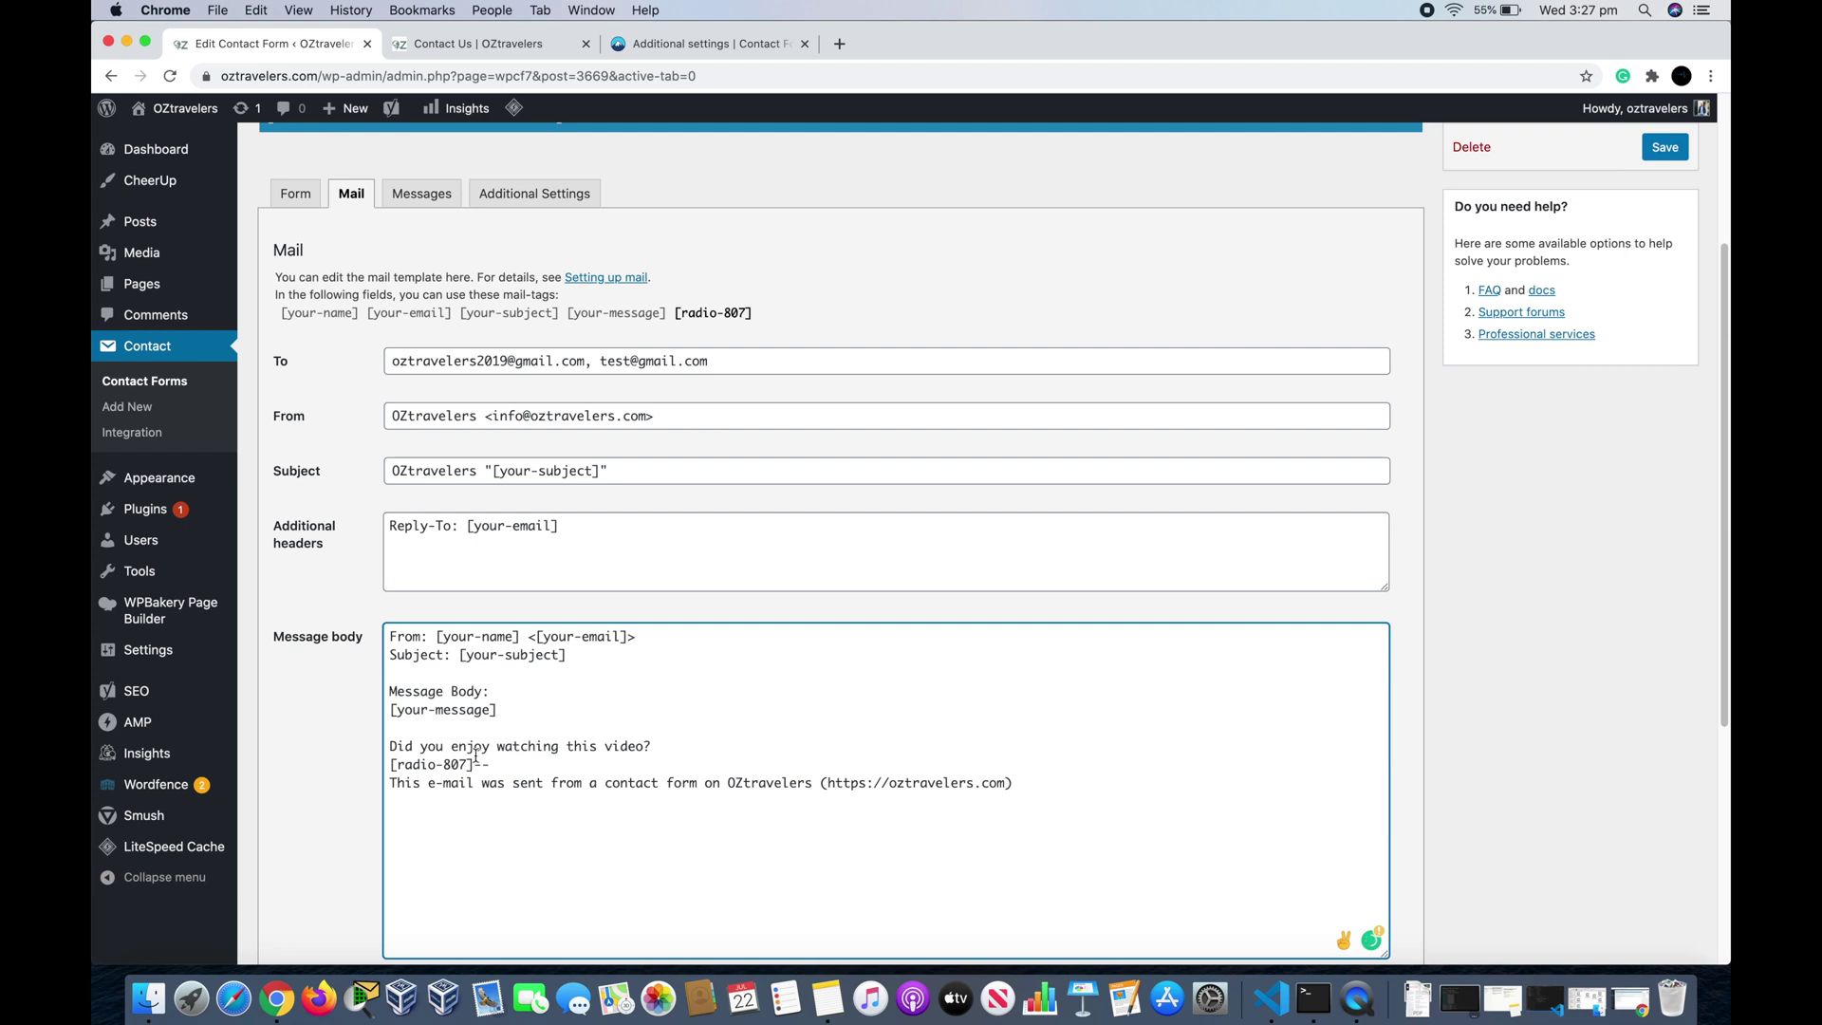
key("Return")
key("Return")
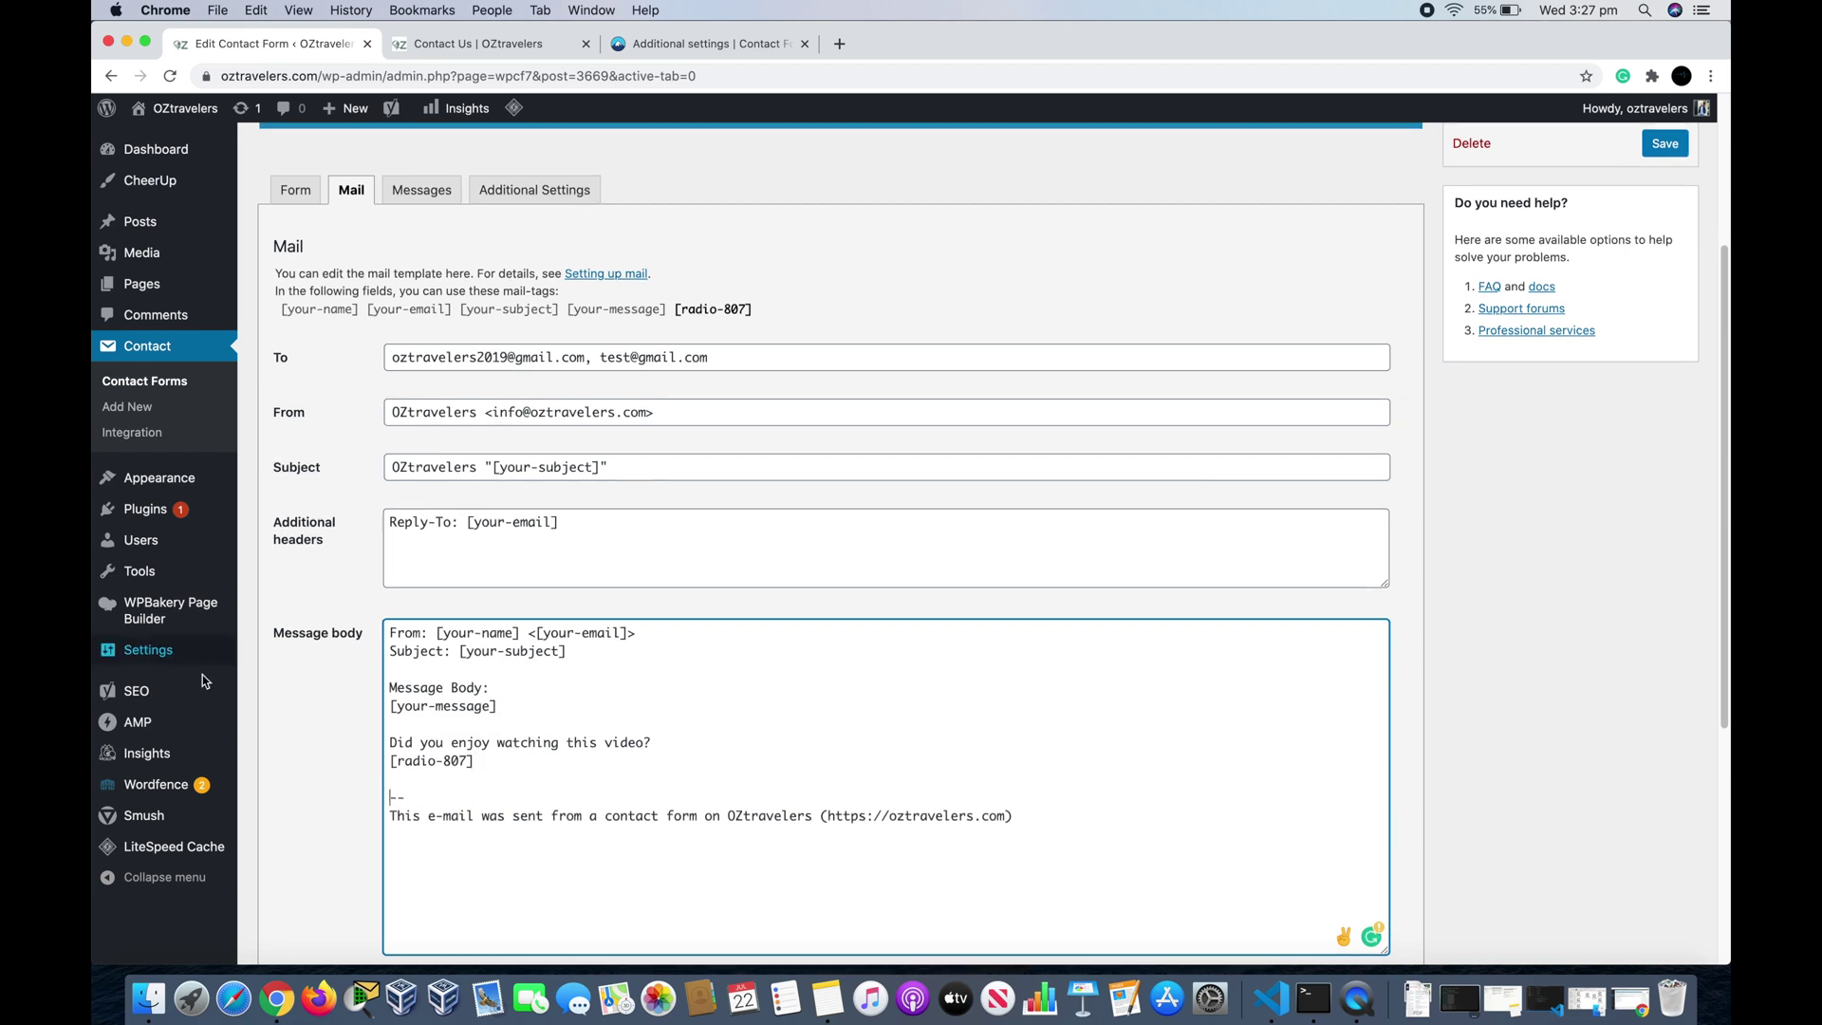
scroll(202, 675, "down", 5)
left_click(294, 875)
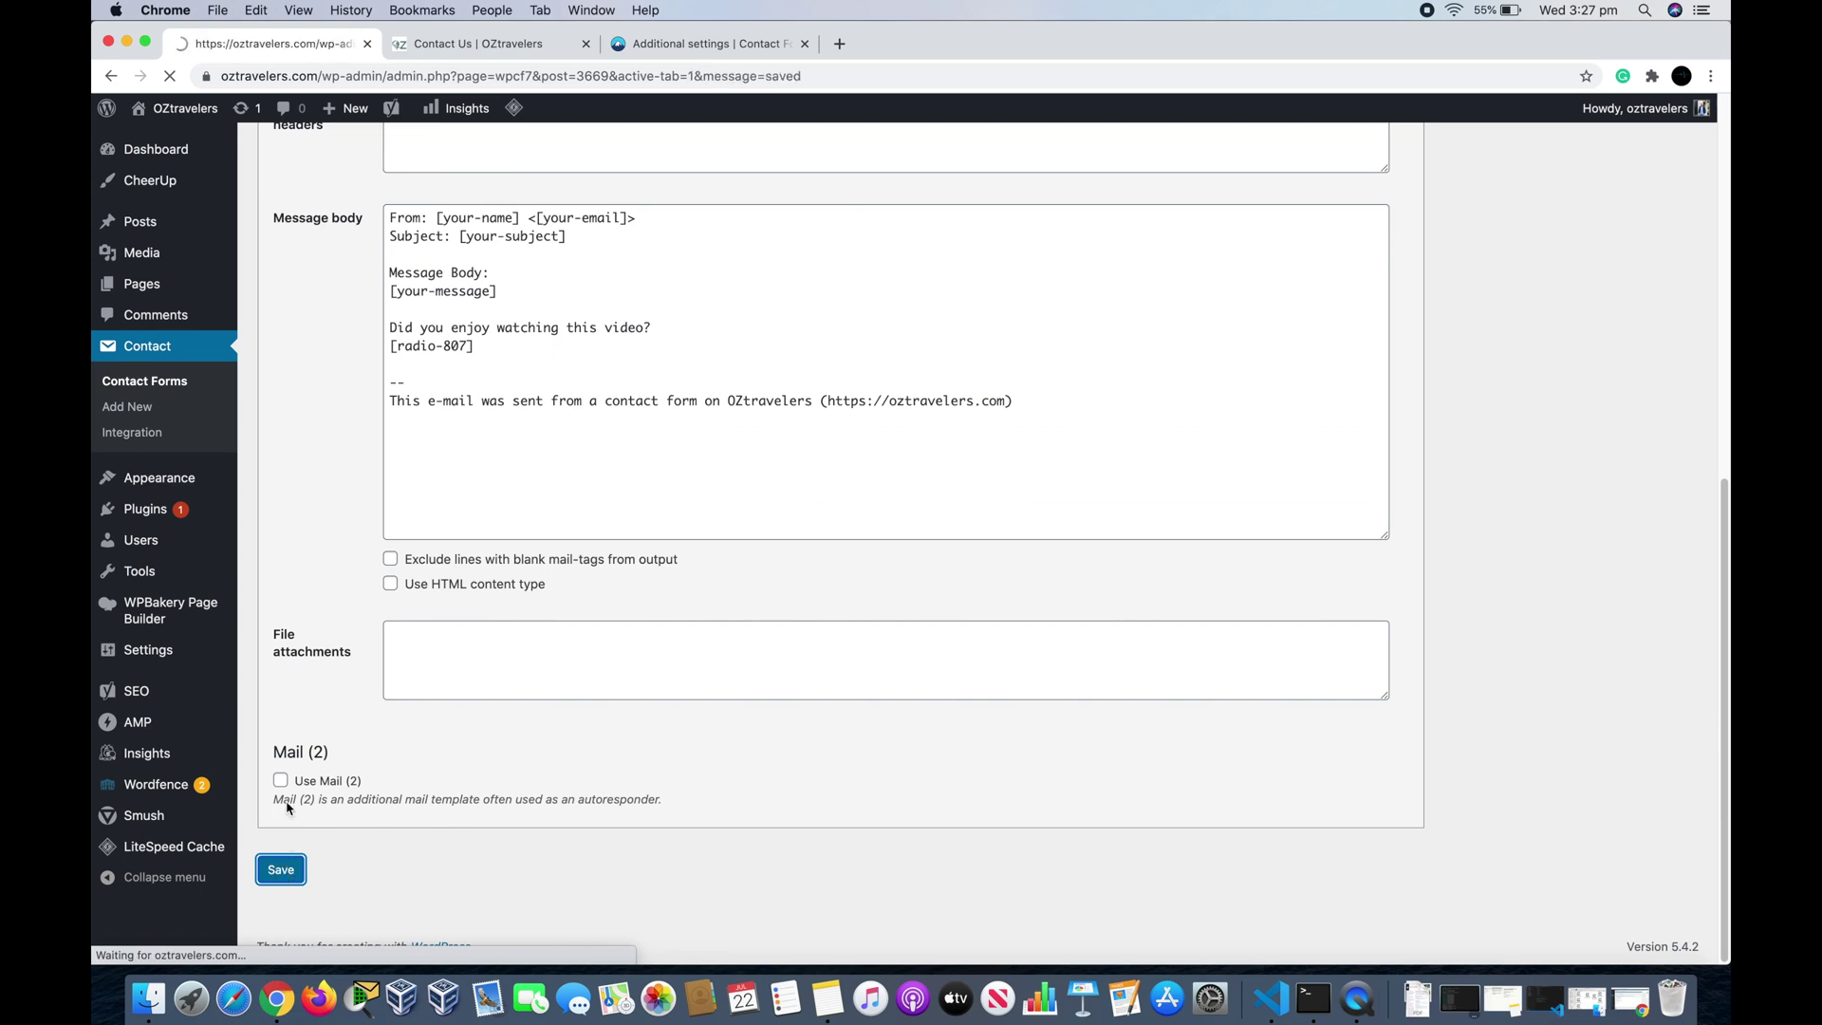
Step: Return to the Form panel to review the template's Yes/No question set to default:1
scroll(358, 568, "down", 1)
scroll(358, 568, "down", 5)
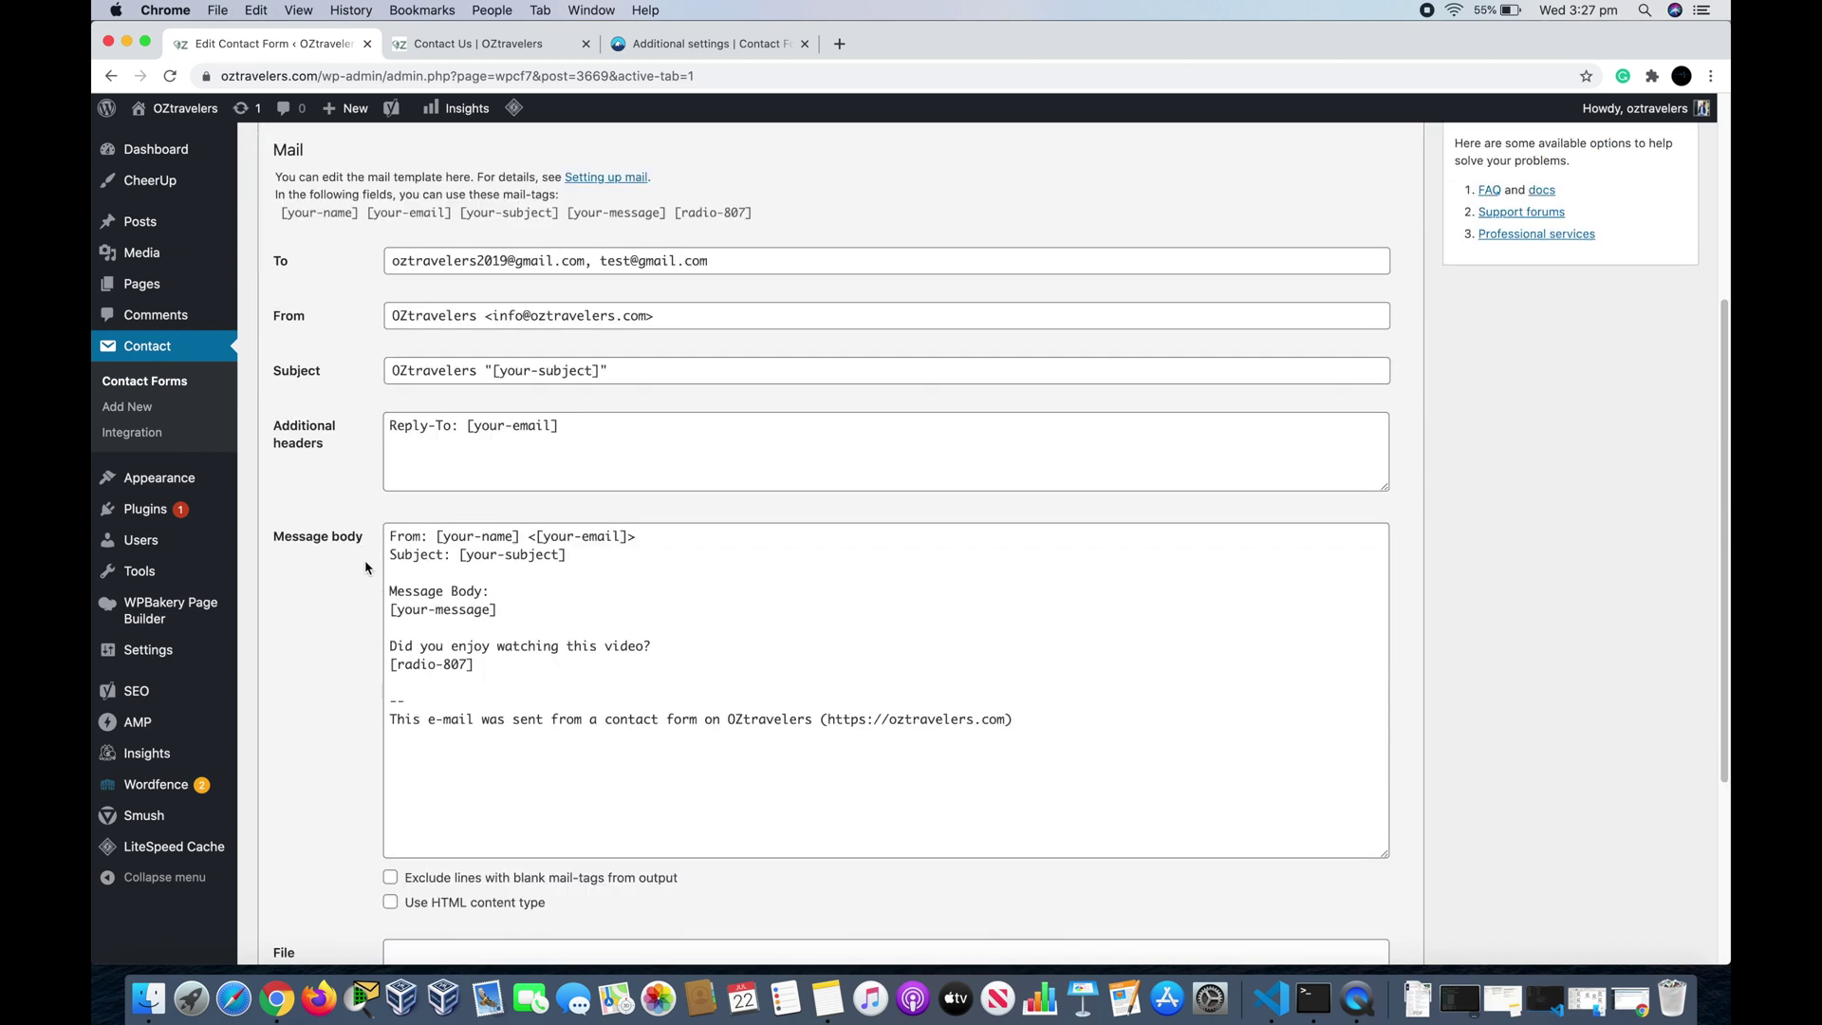
scroll(350, 563, "up", 3)
left_click(287, 302)
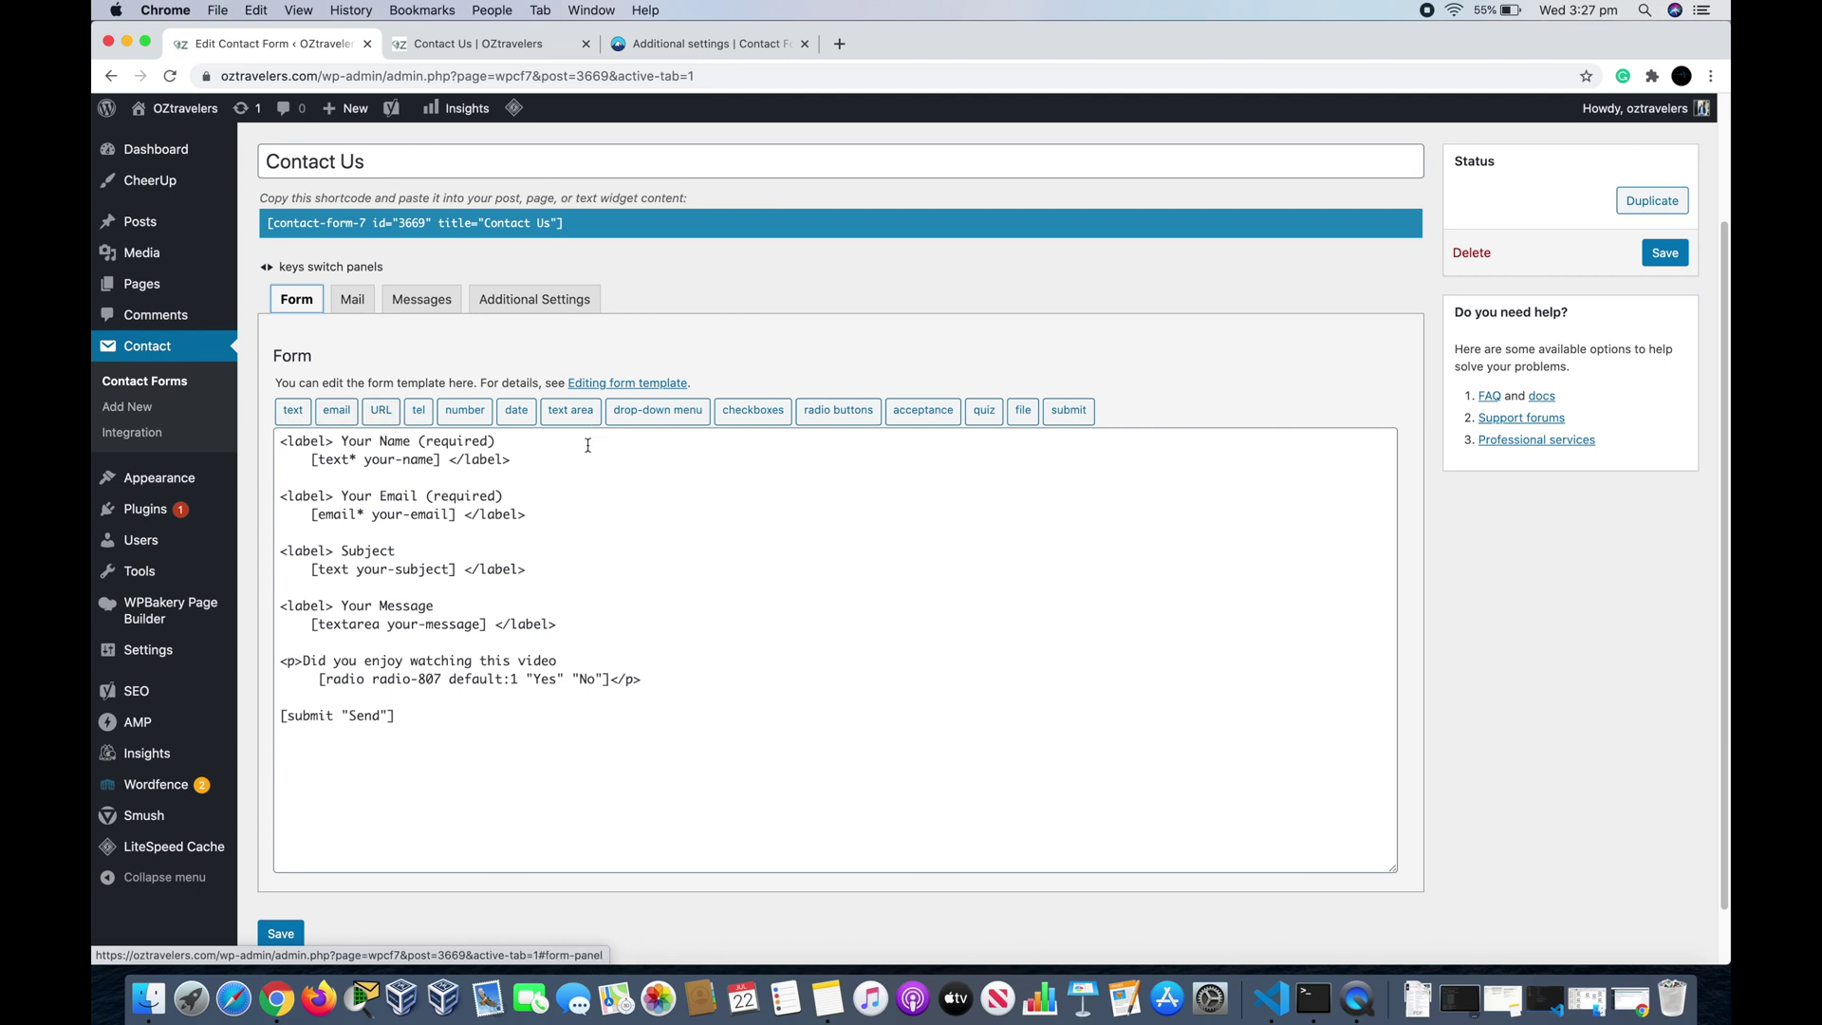
scroll(467, 843, "down", 1)
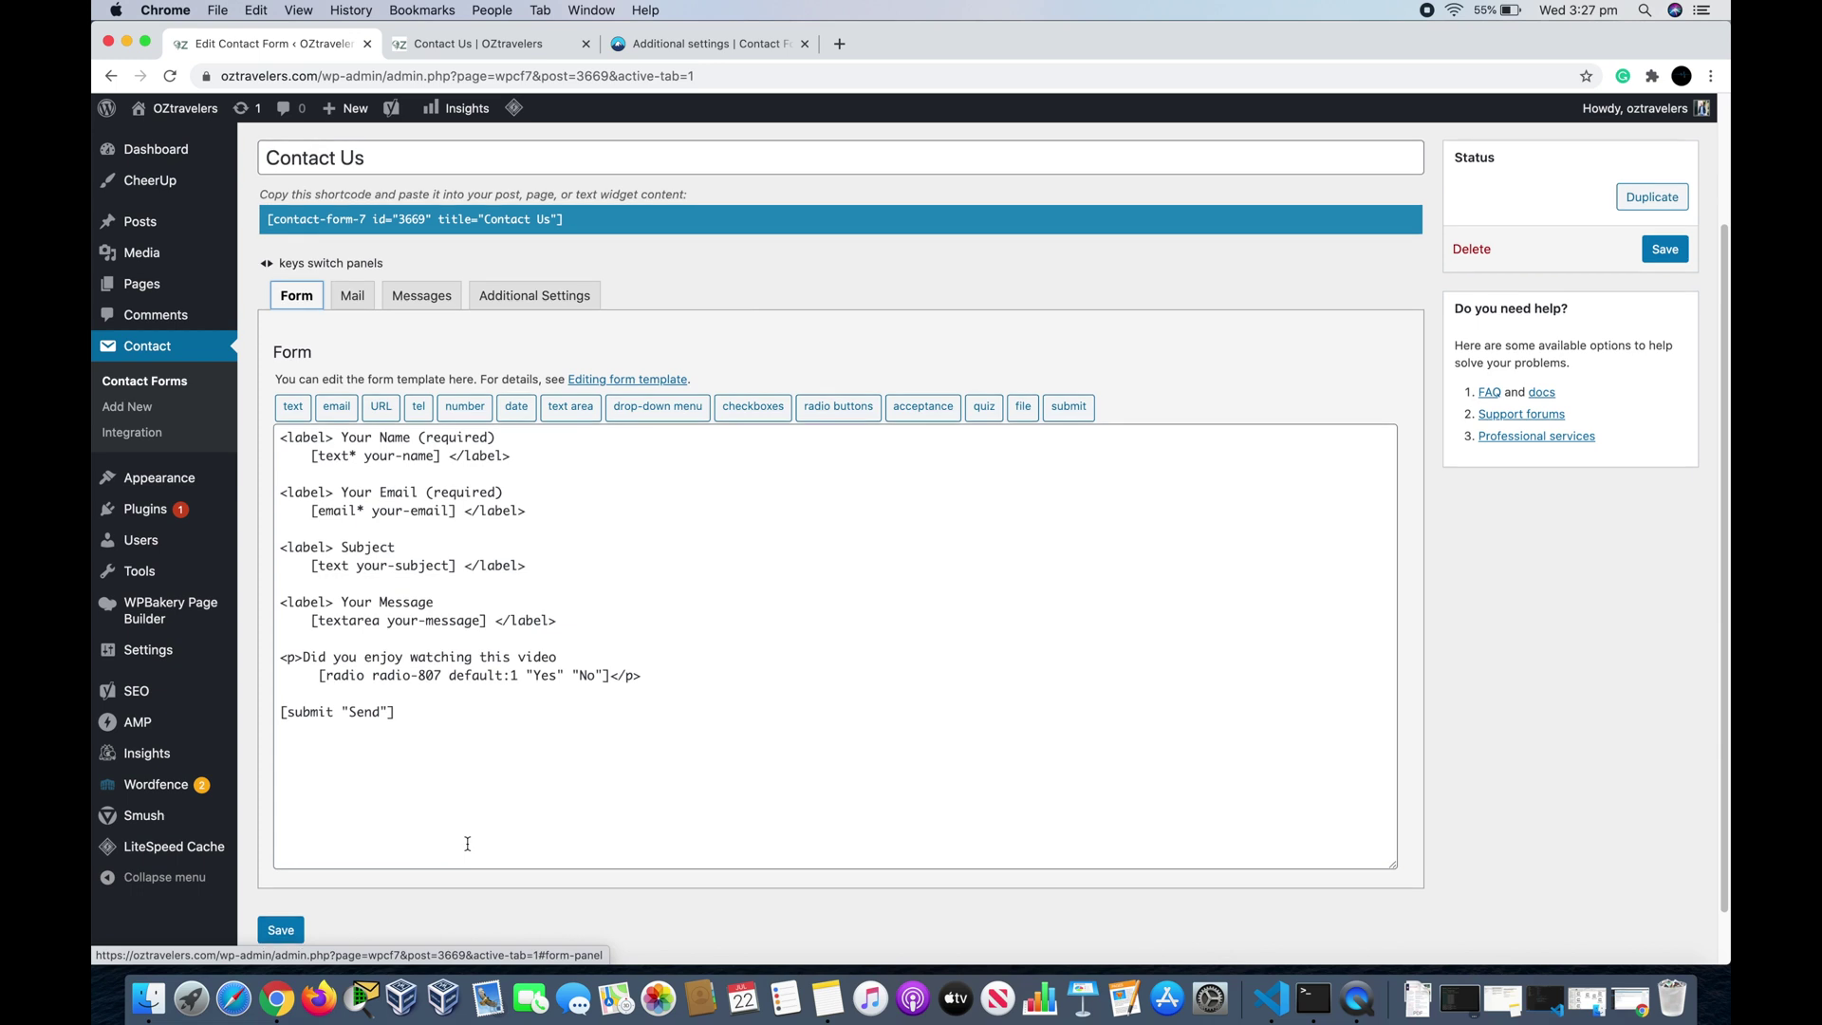